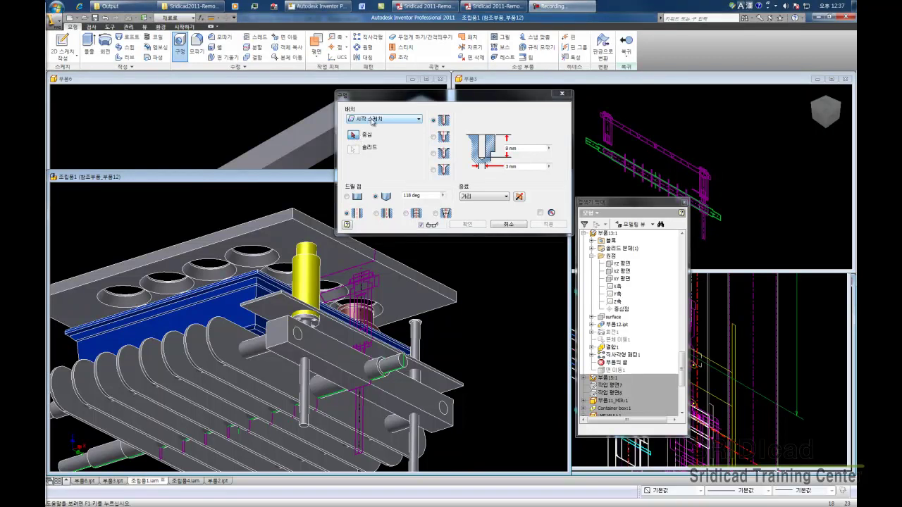
# Switch the hole placement to Linear and pick the top plate face as the hole face
pyautogui.click(372, 120)
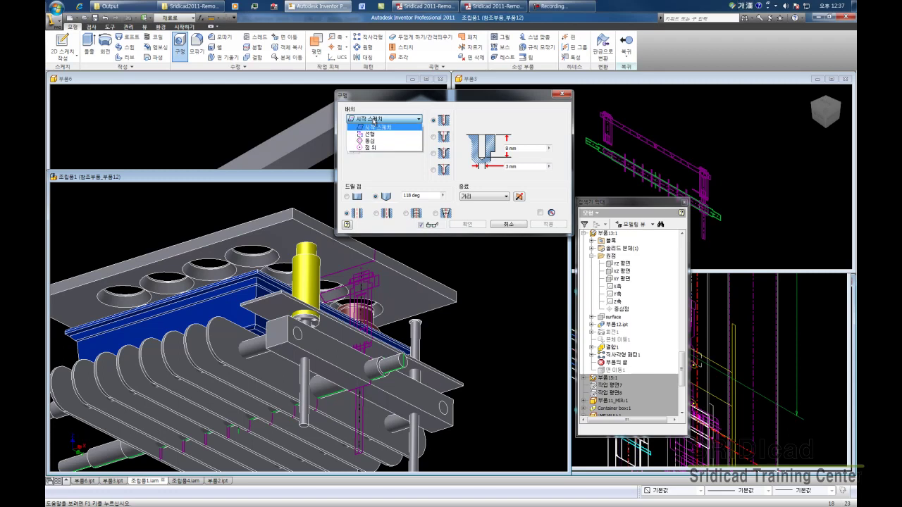
pyautogui.click(363, 134)
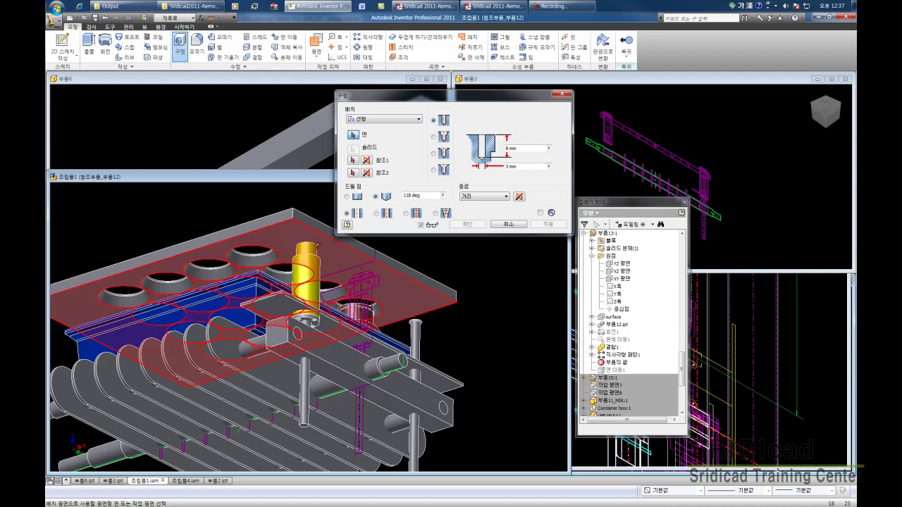
pyautogui.click(290, 240)
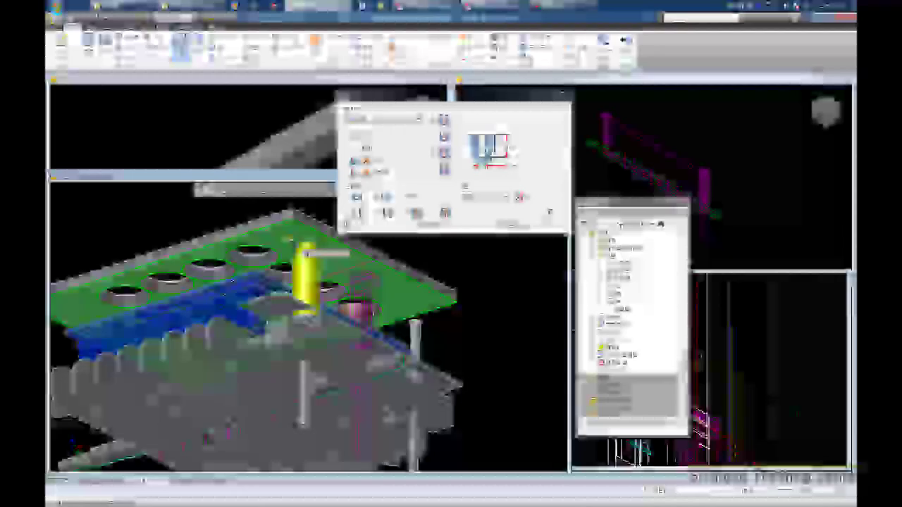
pyautogui.keyDown('shift'); pyautogui.moveTo(290, 239); pyautogui.dragTo(427, 261, button='middle'); pyautogui.keyUp('shift')
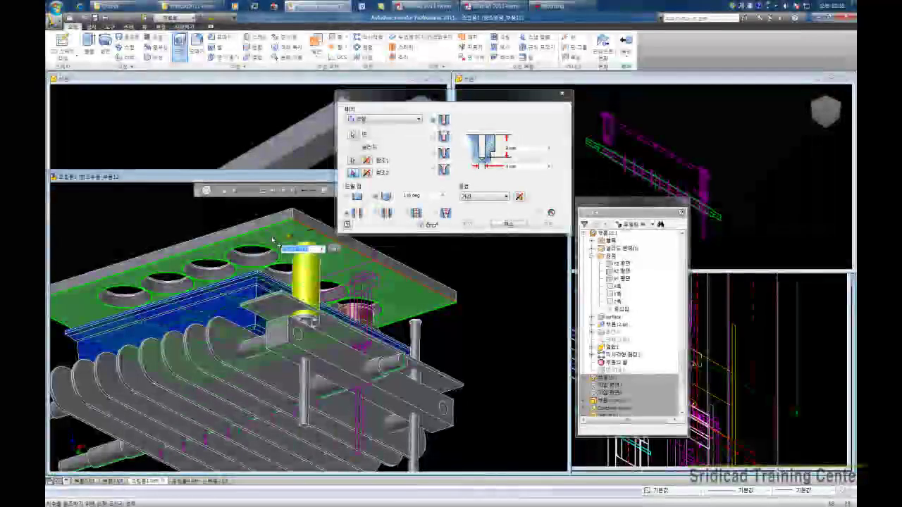
# Pick a plate edge as the first reference and measure its distance from the plate
pyautogui.click(405, 264)
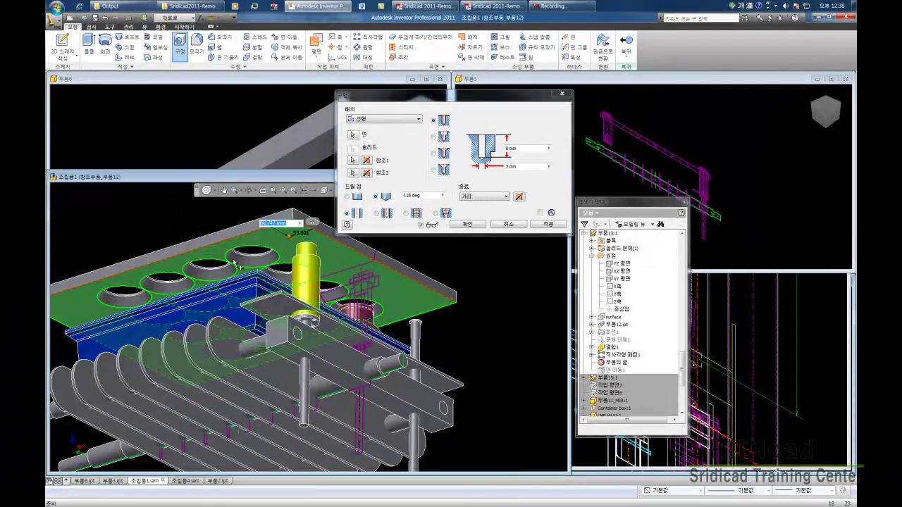
pyautogui.click(300, 224)
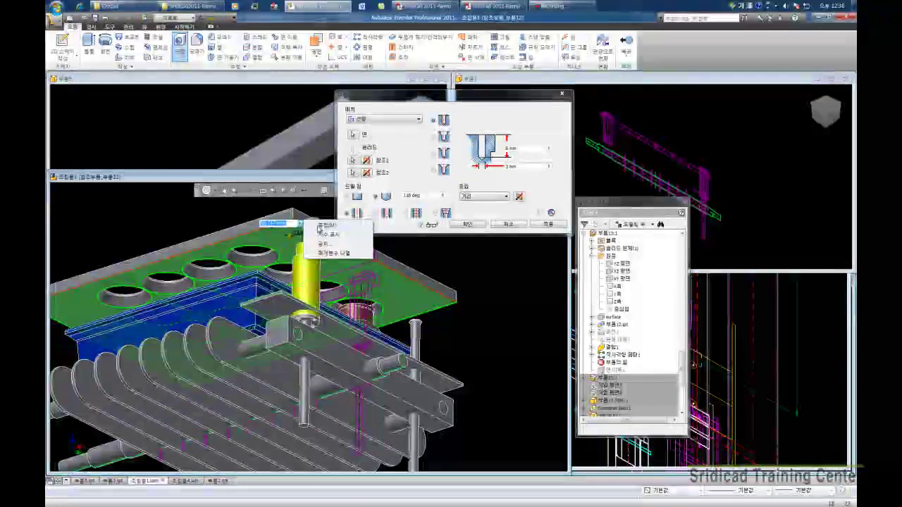
pyautogui.click(321, 226)
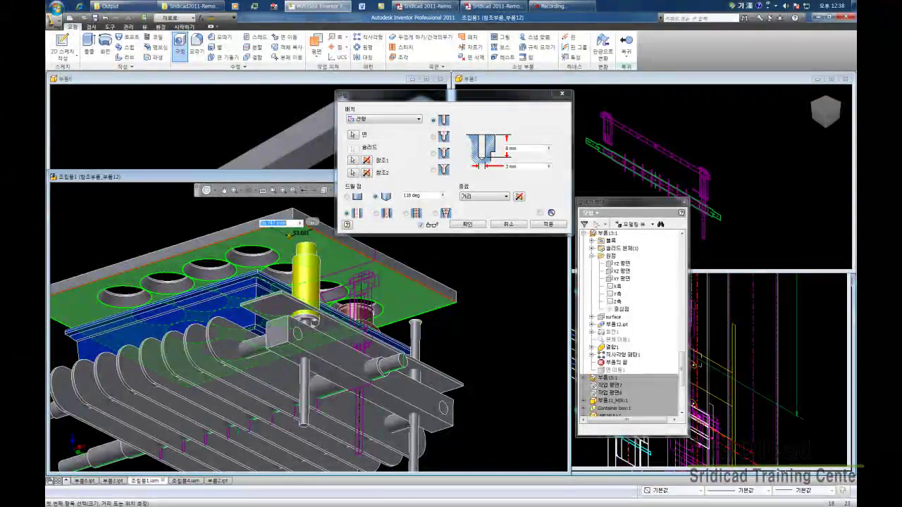
pyautogui.click(215, 245)
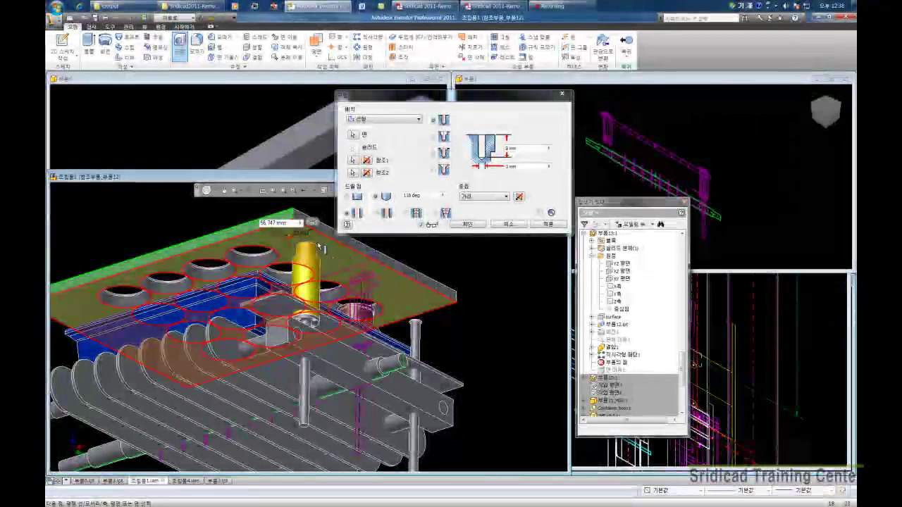
pyautogui.click(322, 251)
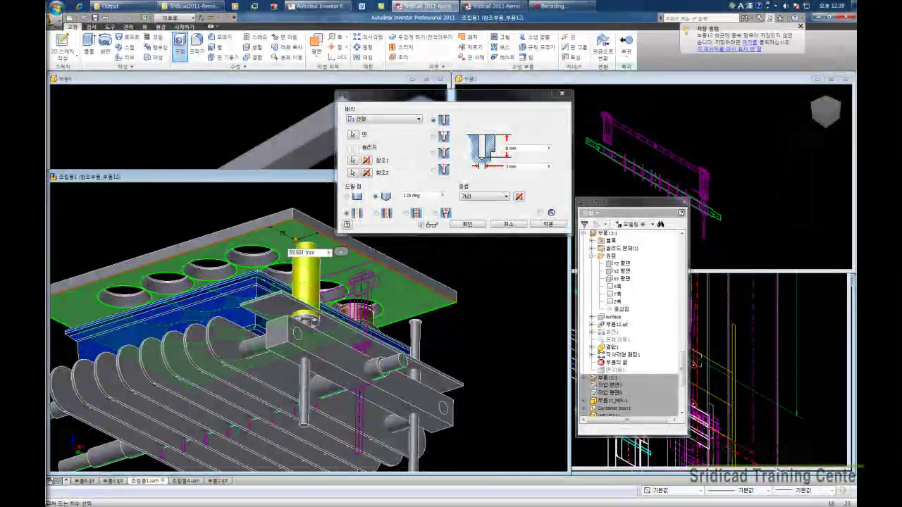
# Measure the second reference distance from the plate face and change it to 29
pyautogui.click(329, 253)
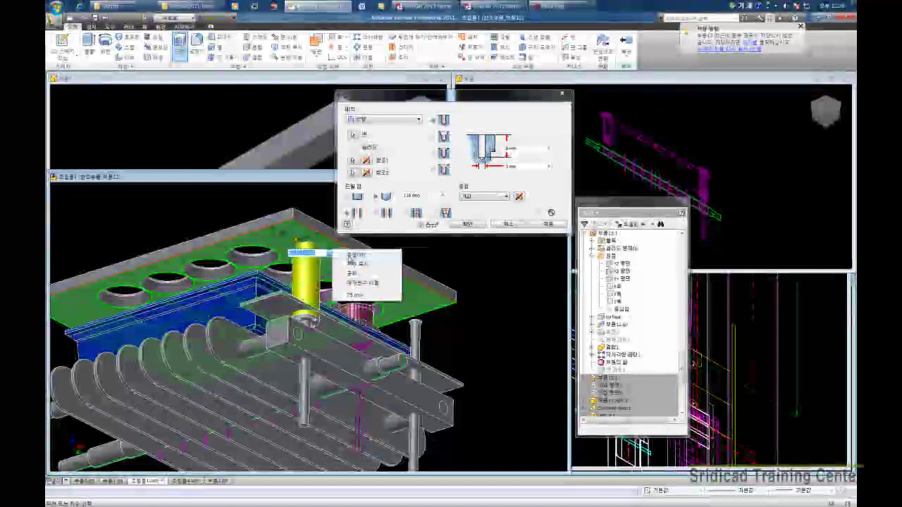
pyautogui.click(349, 255)
pyautogui.click(373, 263)
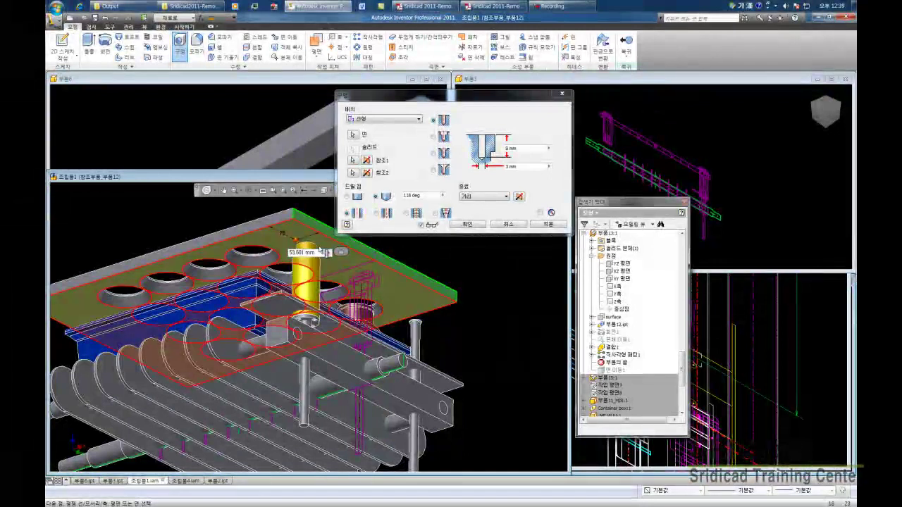
pyautogui.click(344, 276)
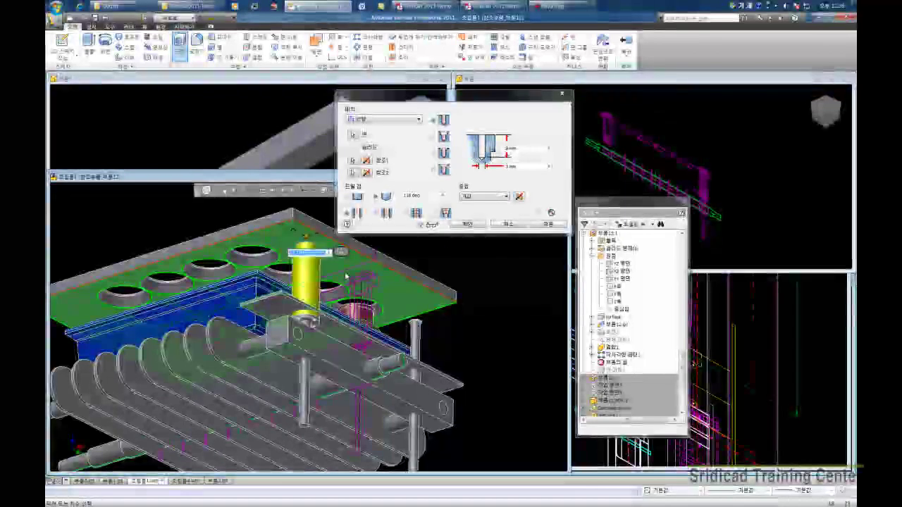
pyautogui.write('29.5')
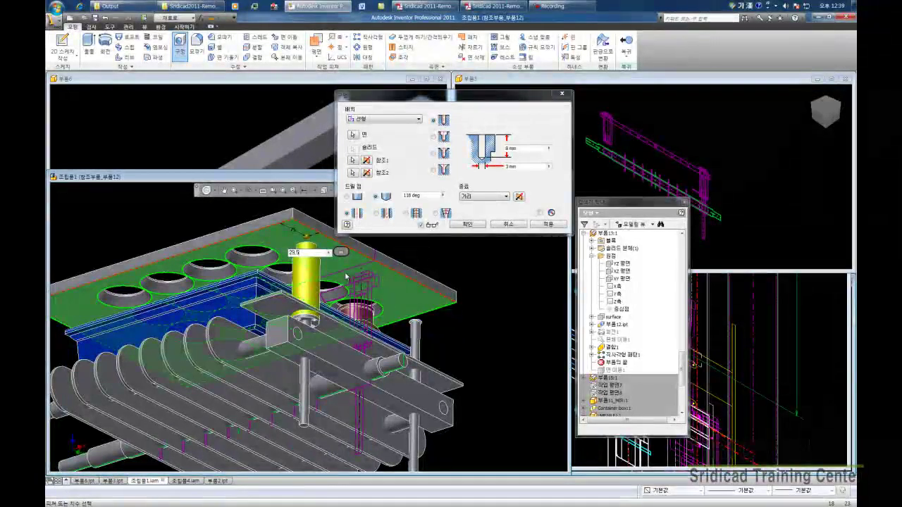
# Make the hole Through All with a measured diameter of 35+1, and create it
pyautogui.click(491, 201)
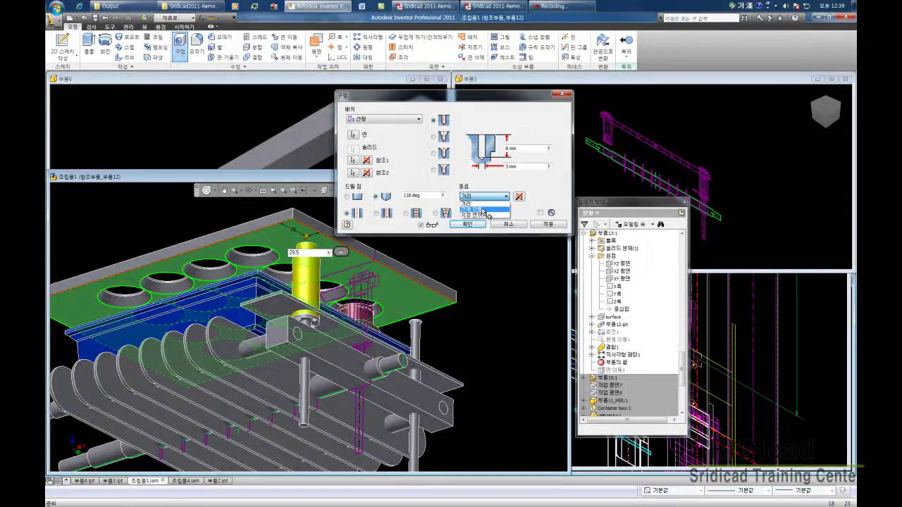
pyautogui.click(484, 210)
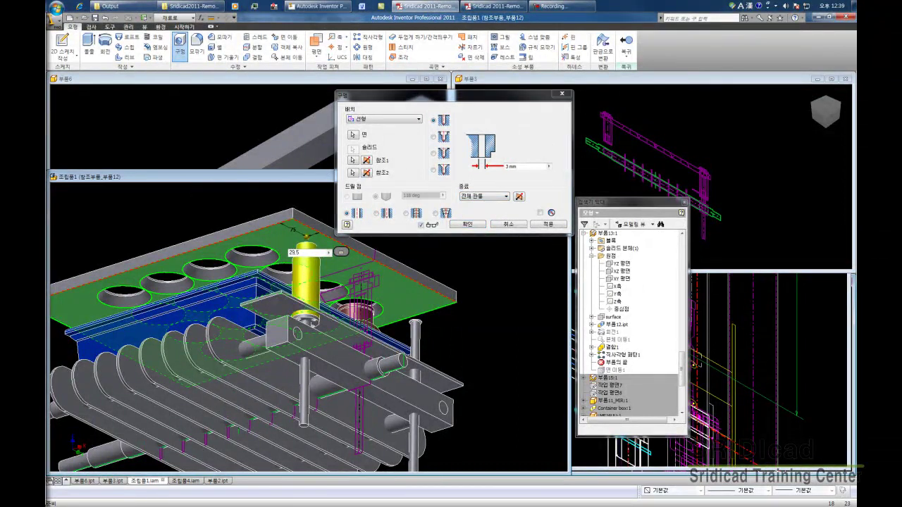
pyautogui.click(549, 166)
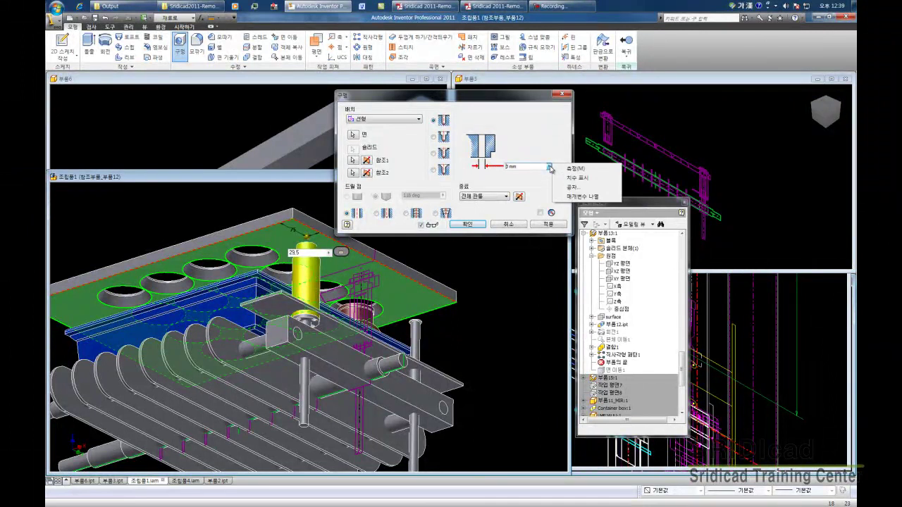
pyautogui.click(575, 169)
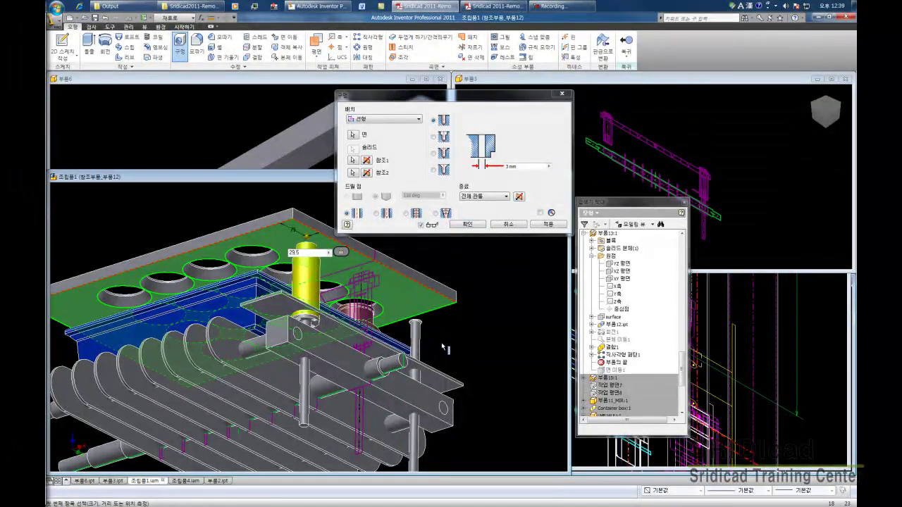
pyautogui.click(319, 254)
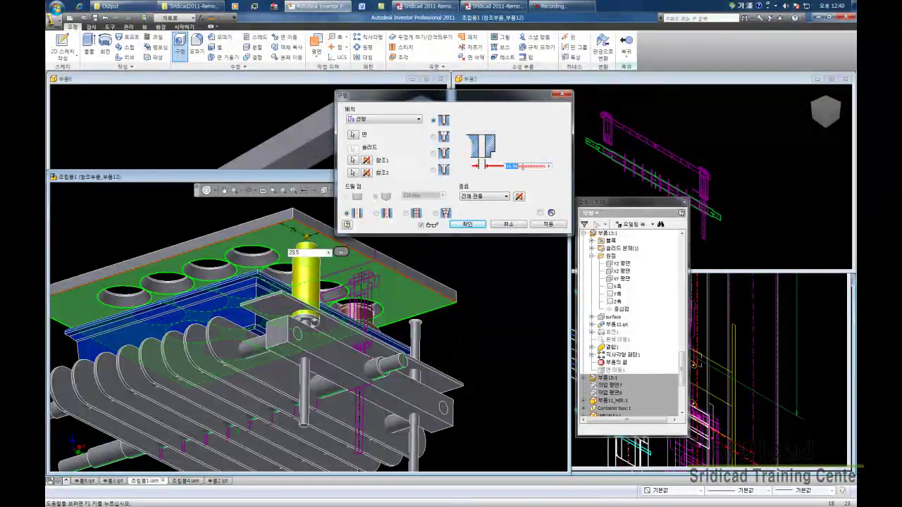
pyautogui.write('35')
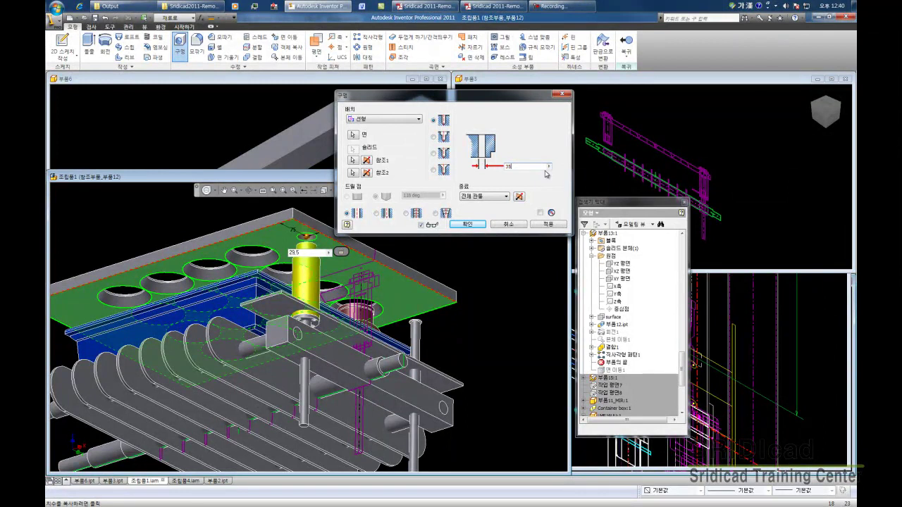
pyautogui.write('+1')
pyautogui.click(466, 224)
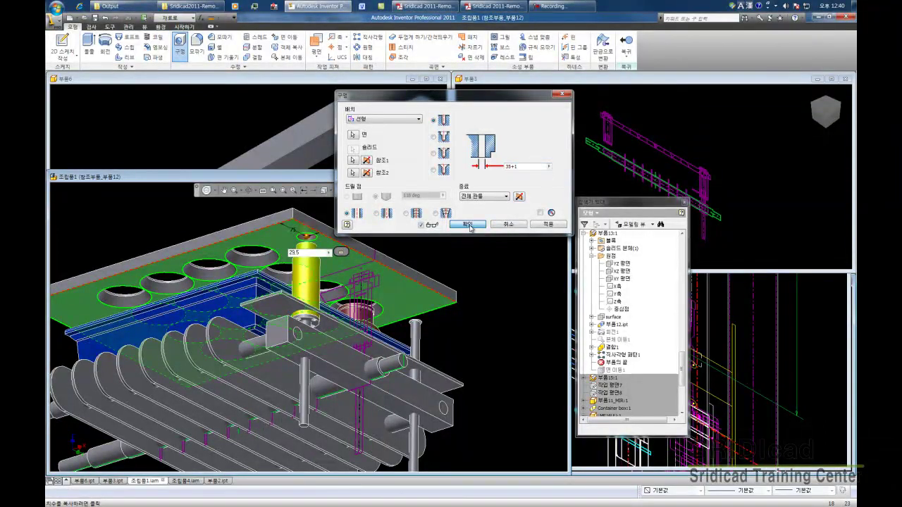
pyautogui.click(426, 5)
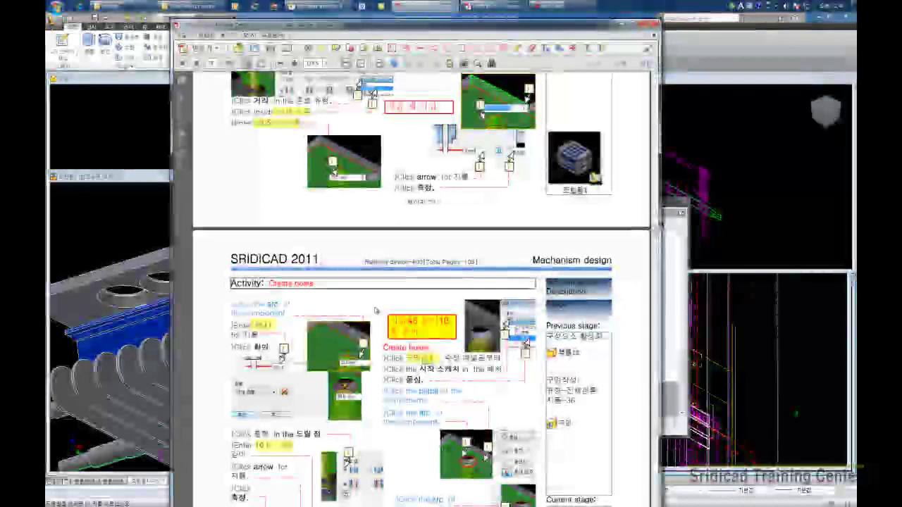
pyautogui.scroll(-1, 374, 306)
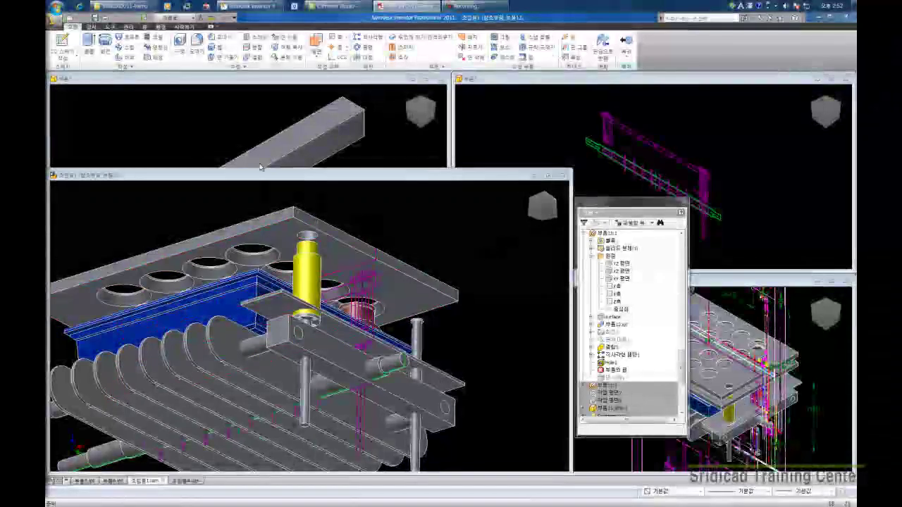
# Start a new concentric hole using the top plate face as its plane
pyautogui.click(181, 45)
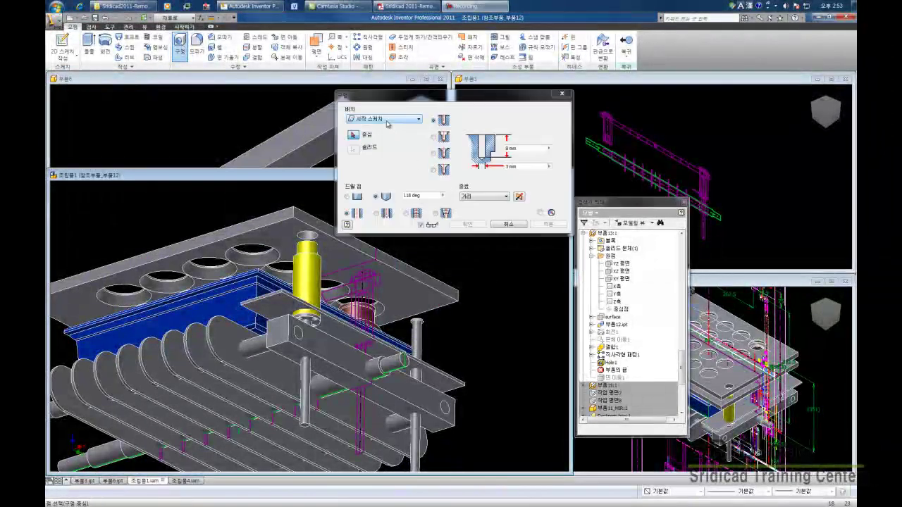
pyautogui.click(386, 122)
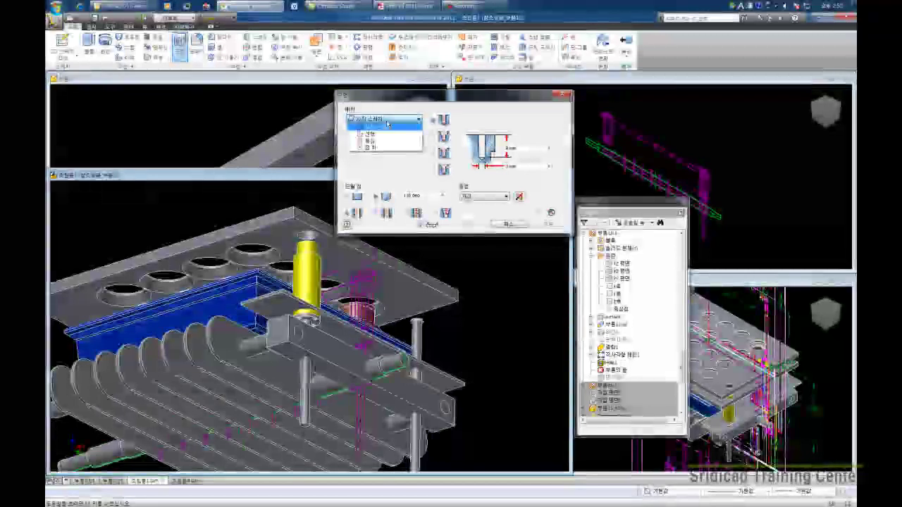
pyautogui.click(370, 140)
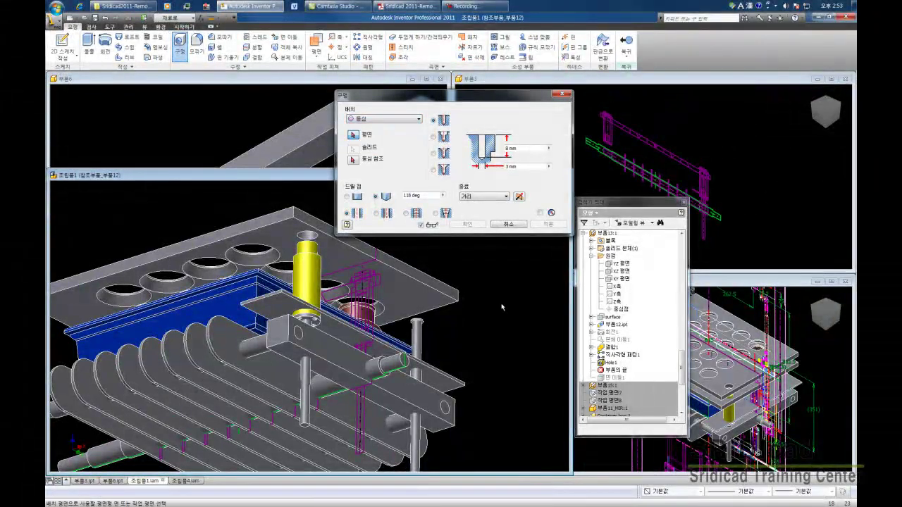
pyautogui.click(324, 250)
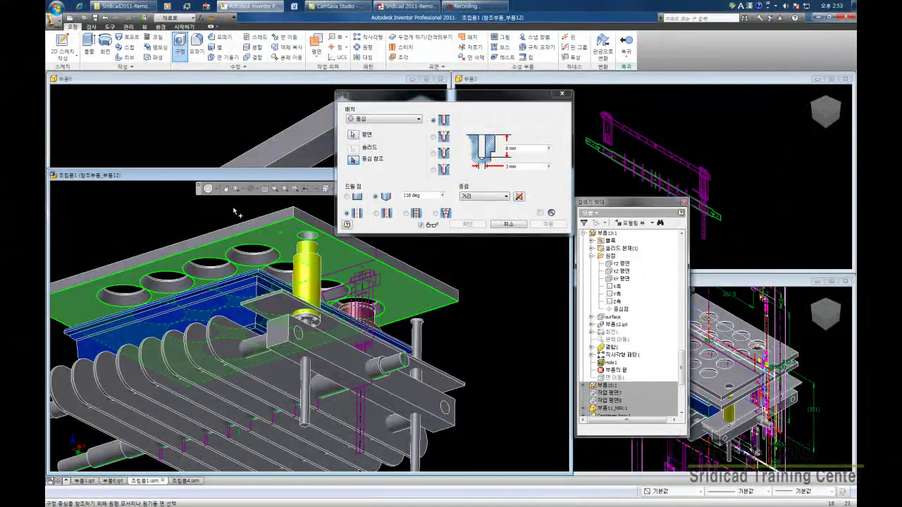
# Center the hole on the cylinder's circular edge and set the counterbore value to 10
pyautogui.click(307, 240)
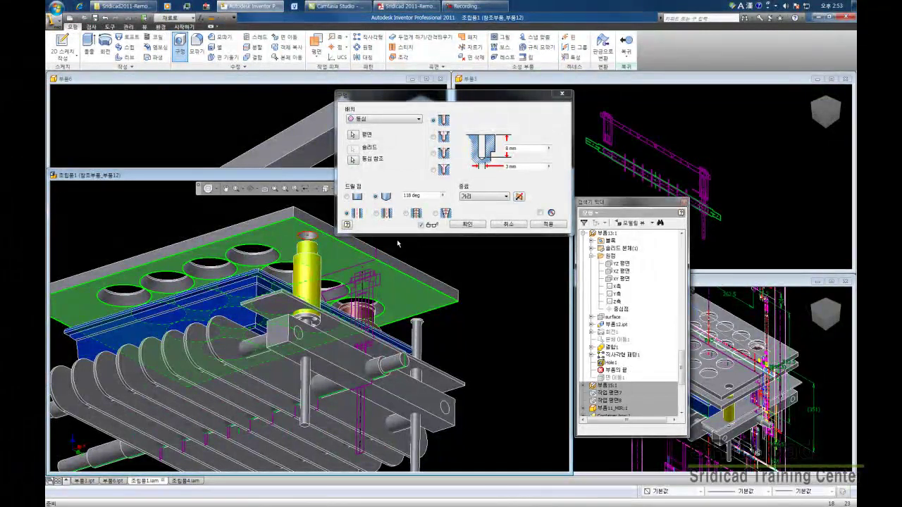
pyautogui.click(346, 195)
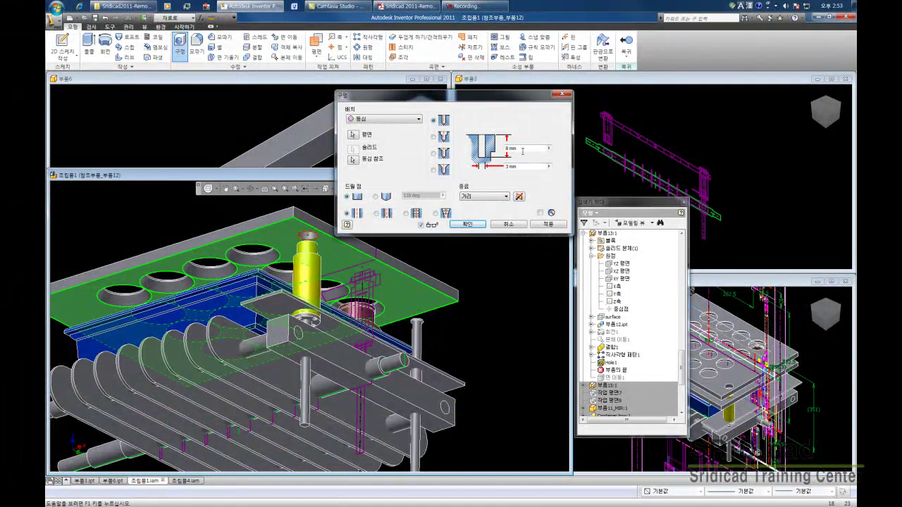
pyautogui.write('10')
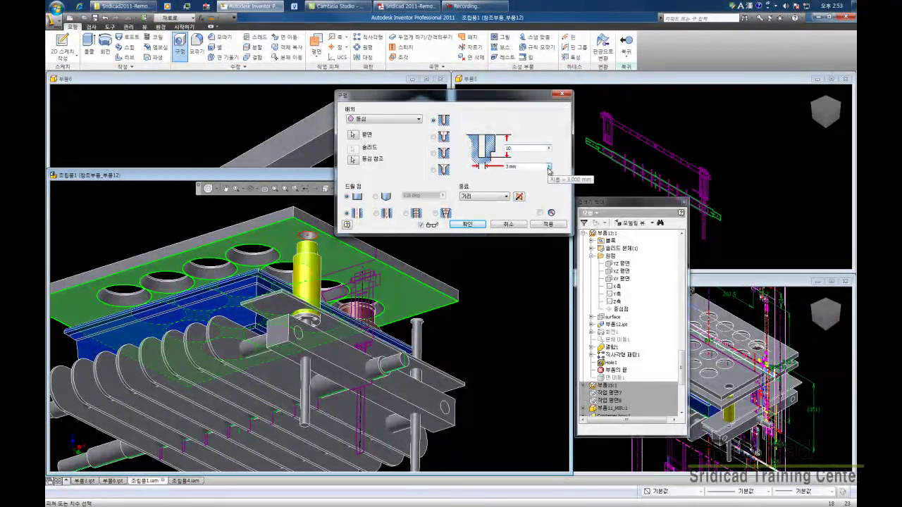
# Start measuring the hole's 3 mm value from the model, zooming in toward the yellow pin
pyautogui.click(549, 169)
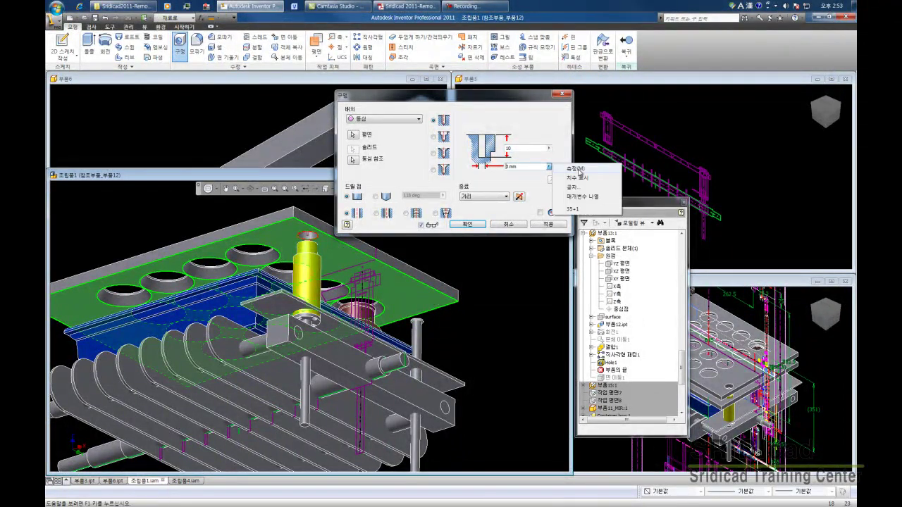
pyautogui.click(576, 170)
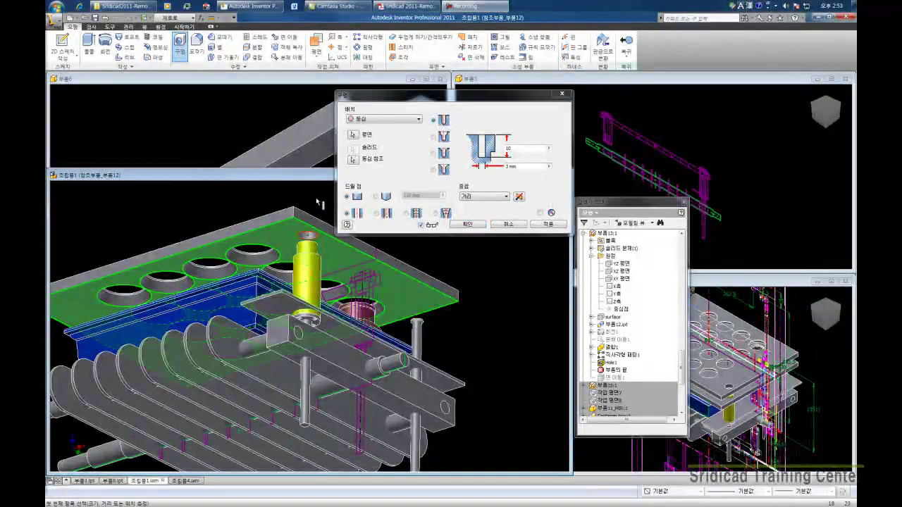
pyautogui.scroll(-3, 318, 212)
pyautogui.scroll(-3, 317, 210)
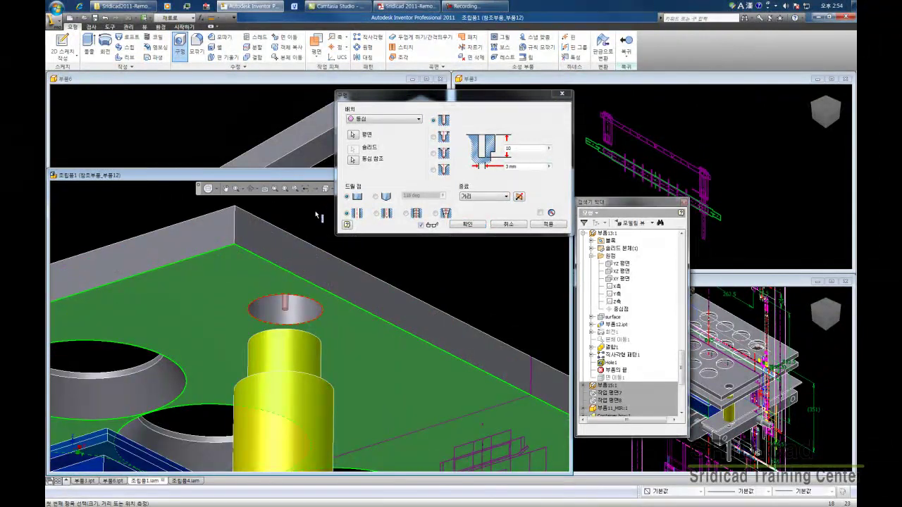
# Measure the yellow pin, replace the measured value with 46, and create Hole2
pyautogui.click(314, 374)
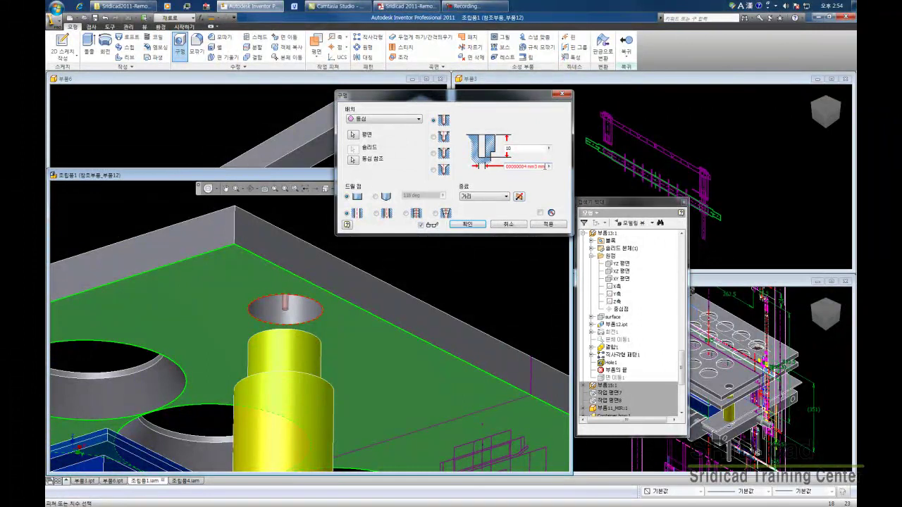
pyautogui.moveTo(547, 167)
pyautogui.mouseDown()
pyautogui.moveTo(476, 167)
pyautogui.moveTo(544, 184)
pyautogui.mouseUp()
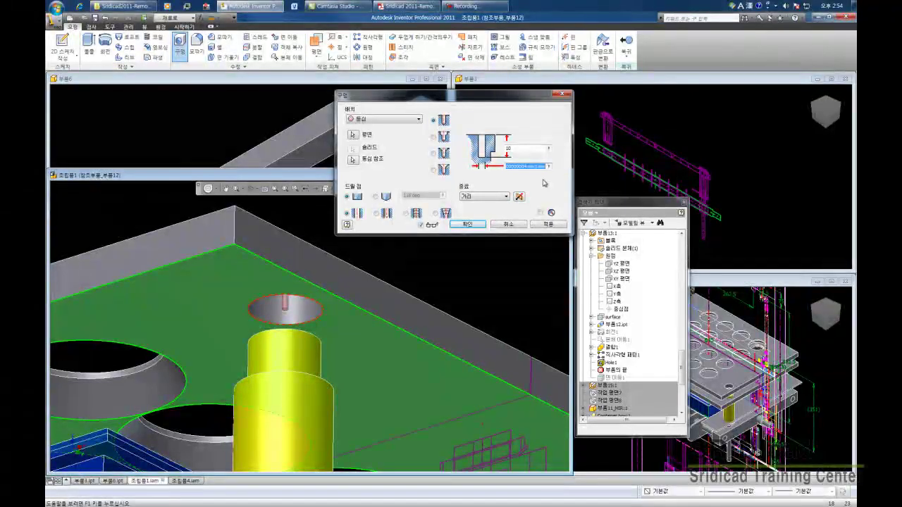
pyautogui.write('46')
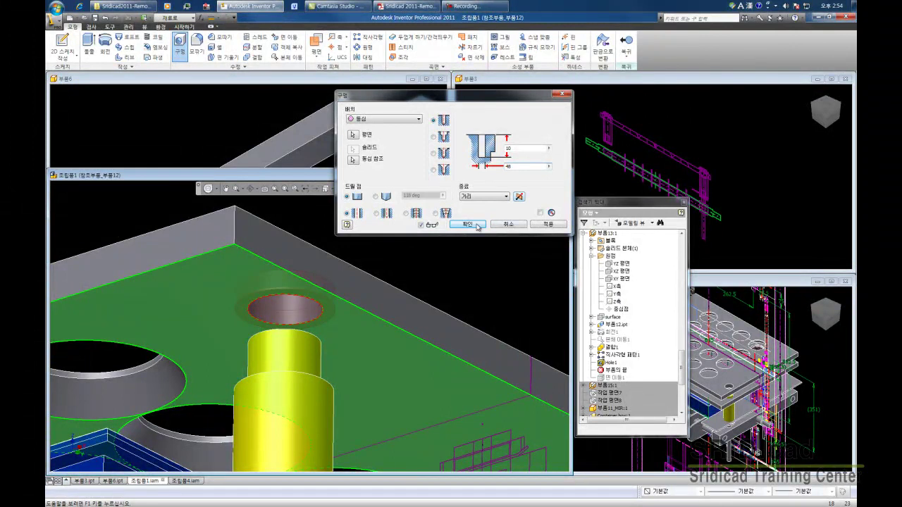
pyautogui.click(477, 226)
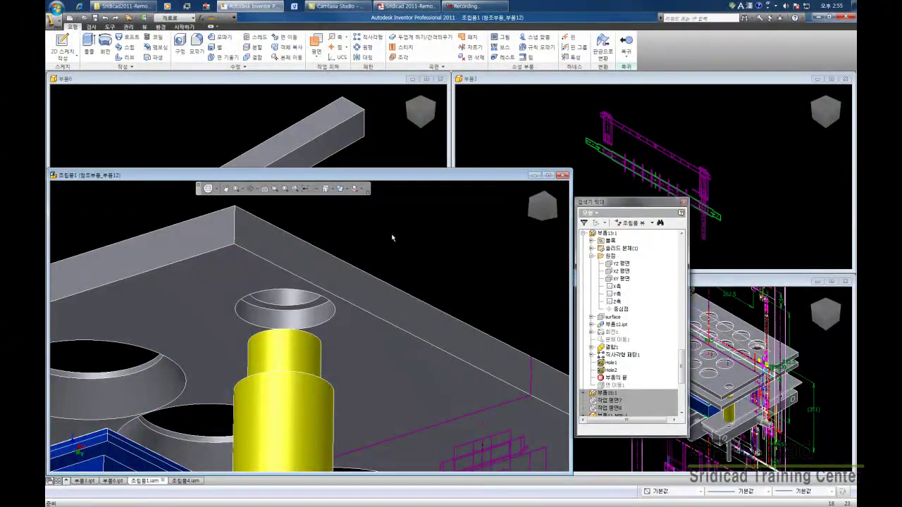
# Uncheck 'Autoproject edges for sketch creation and edit' in the Application Options Sketch settings
pyautogui.click(111, 28)
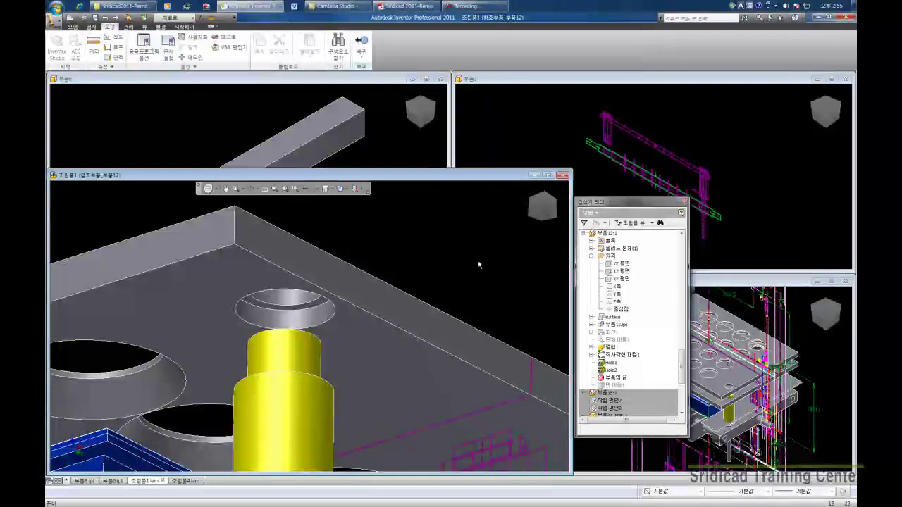
pyautogui.click(144, 47)
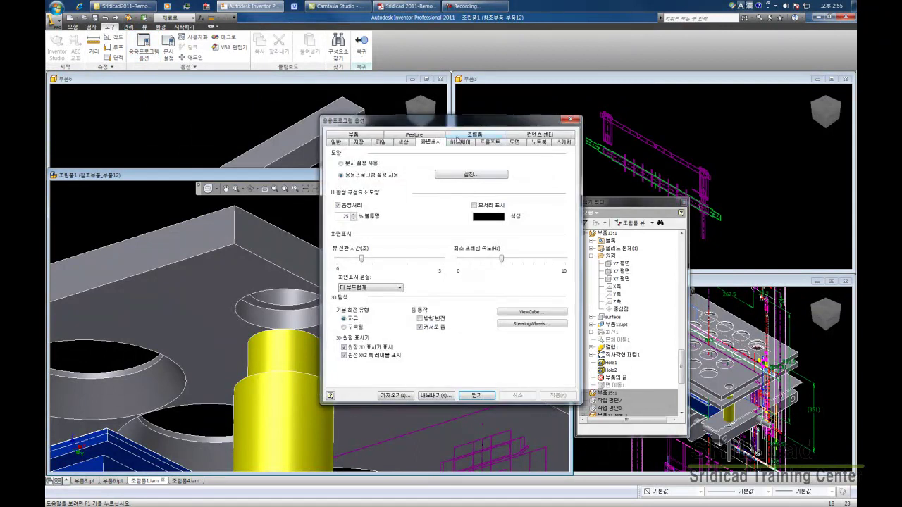
pyautogui.moveTo(466, 124); pyautogui.dragTo(445, 123)
pyautogui.click(550, 144)
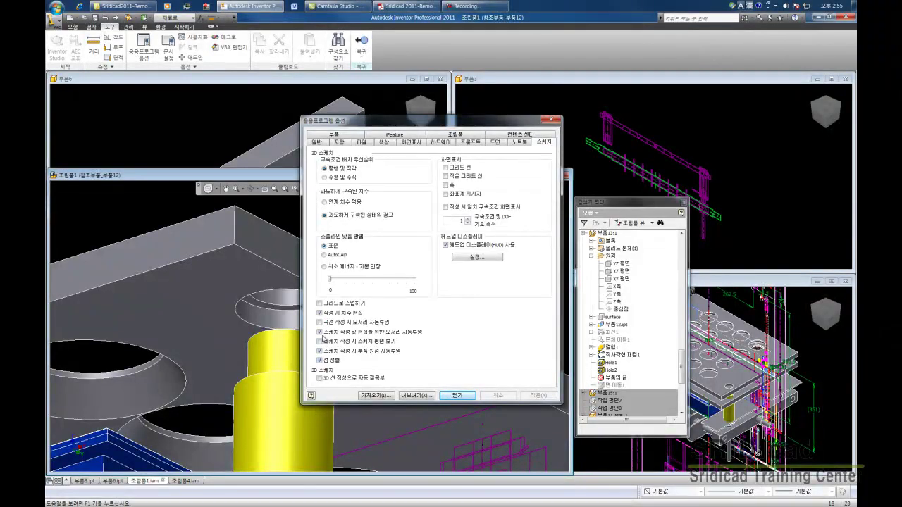
pyautogui.click(320, 332)
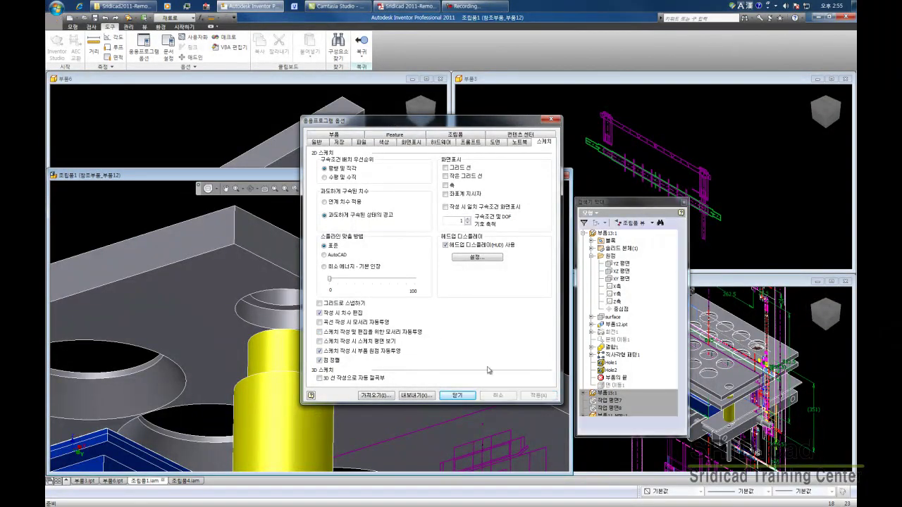
pyautogui.click(457, 396)
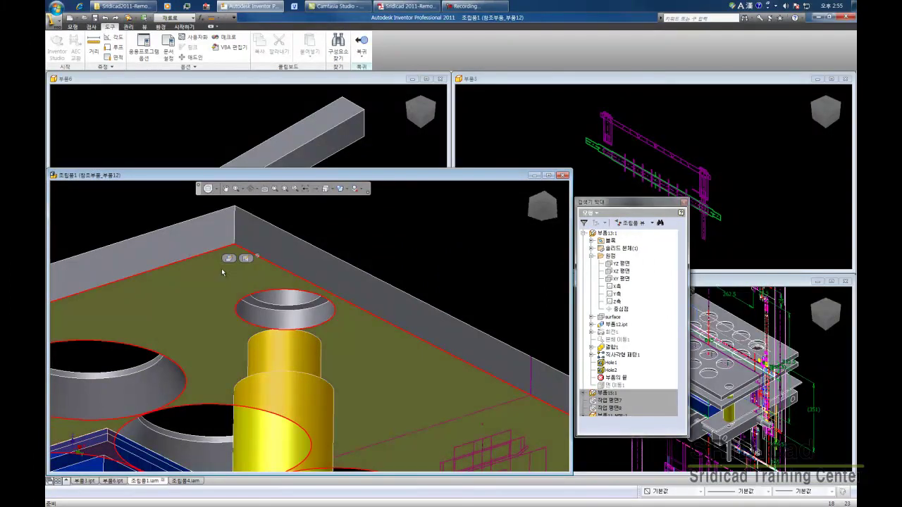
# Start a sketch on the plate's top face and project its back and front-left top edges
pyautogui.click(221, 269)
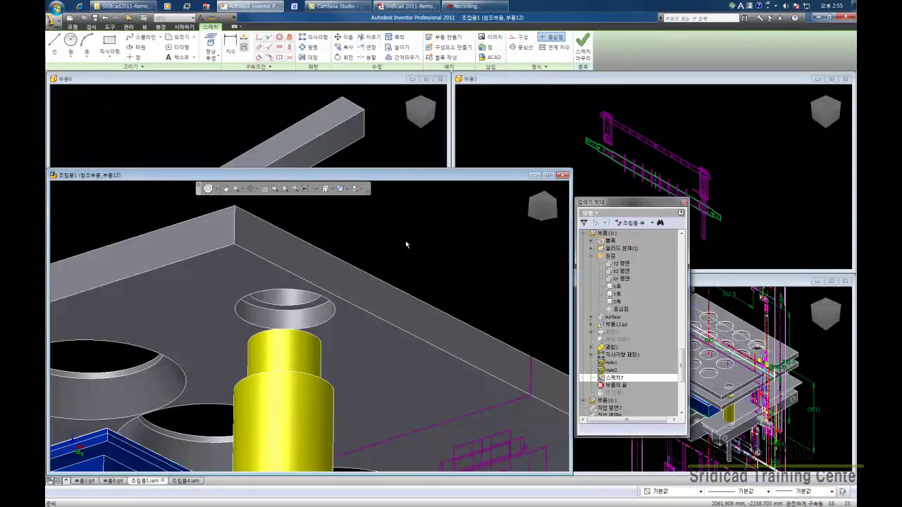
pyautogui.click(212, 43)
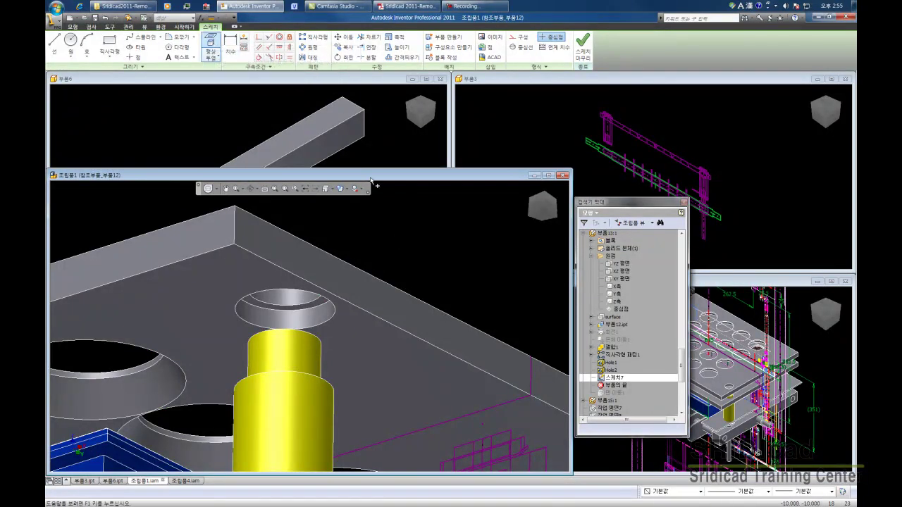
pyautogui.click(272, 263)
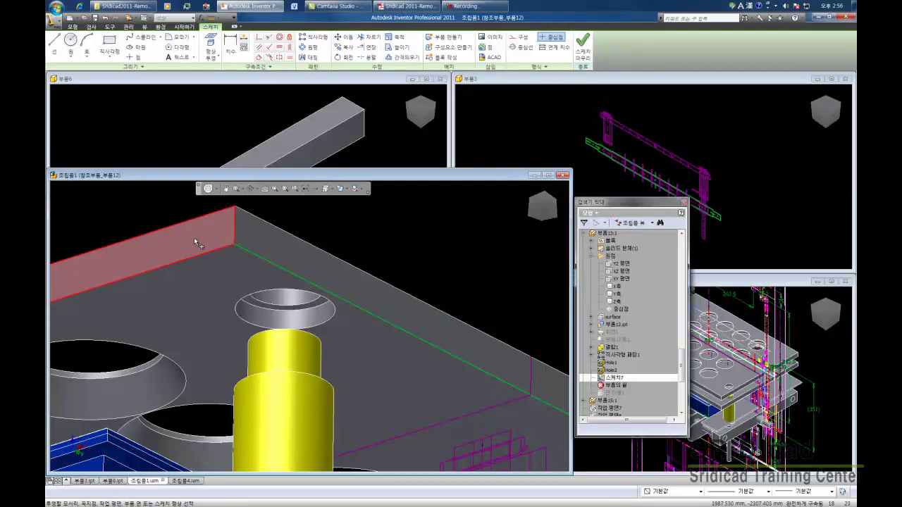
pyautogui.click(203, 257)
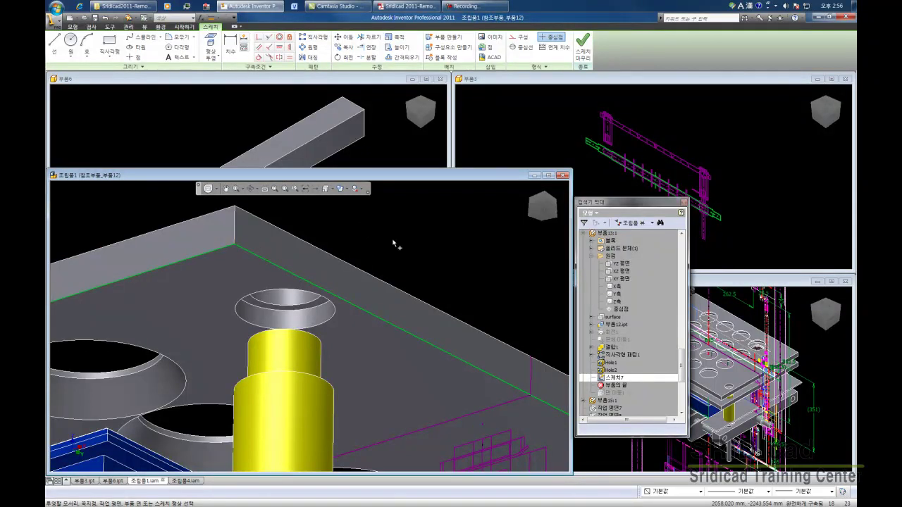
pyautogui.press('Escape')
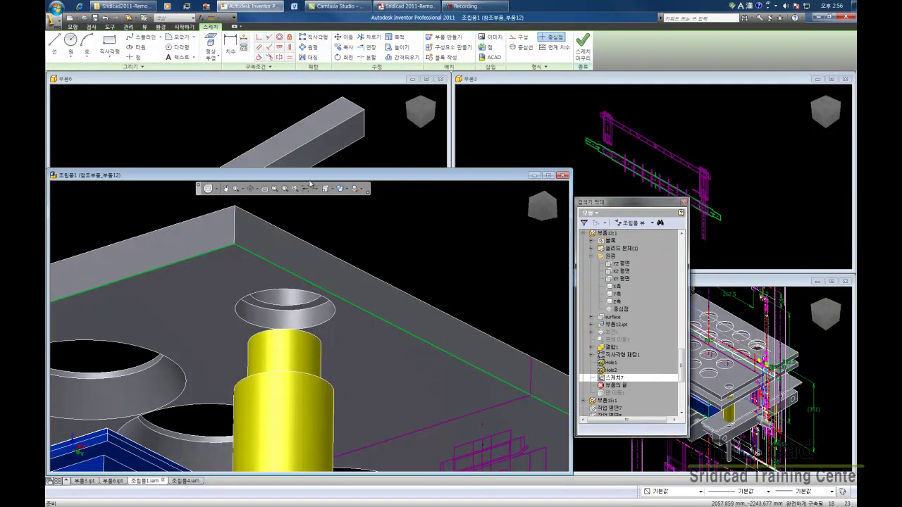
# Draw a 65 by 35 mm rectangle from the plate corner and finish the sketch
pyautogui.click(109, 42)
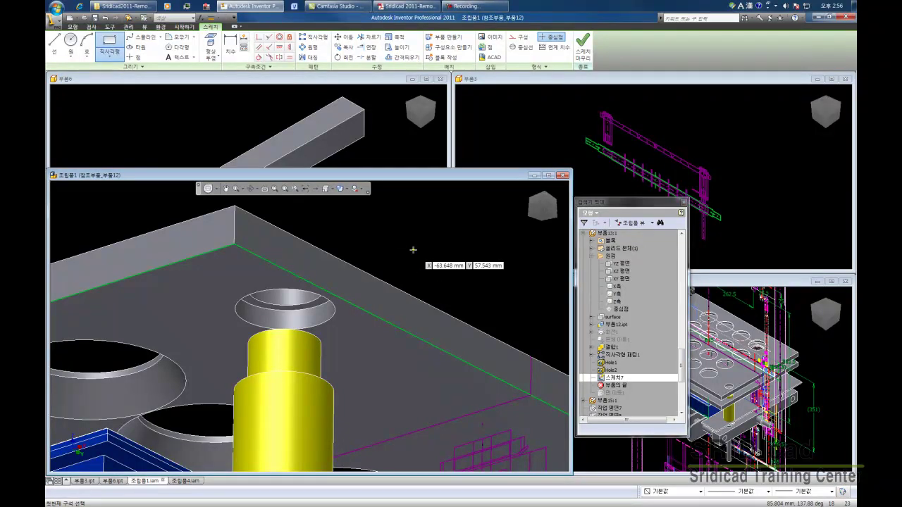
pyautogui.click(237, 245)
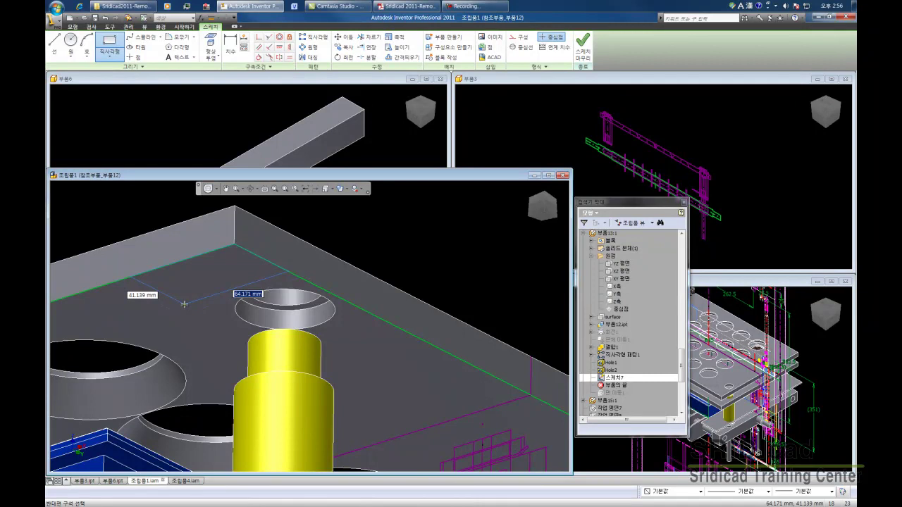
pyautogui.write('65')
pyautogui.press('Tab')
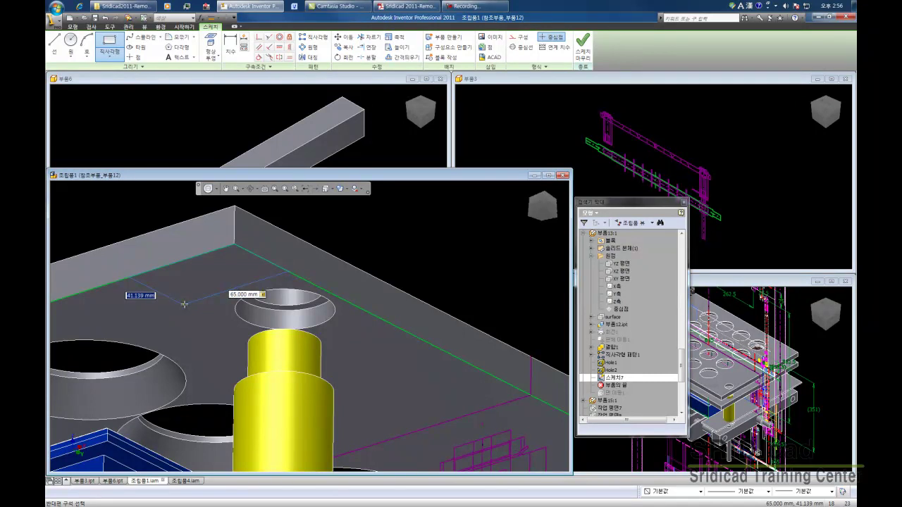
pyautogui.write('3')
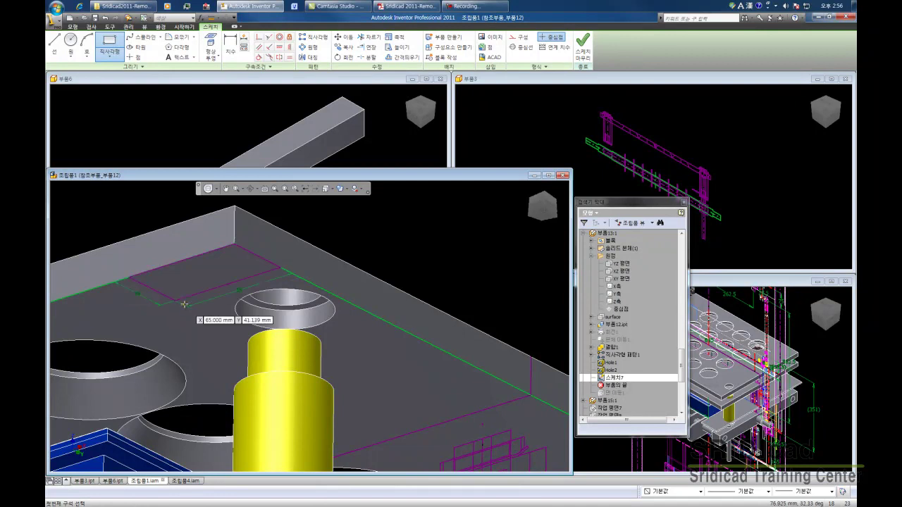
pyautogui.press('Return')
pyautogui.press('Escape')
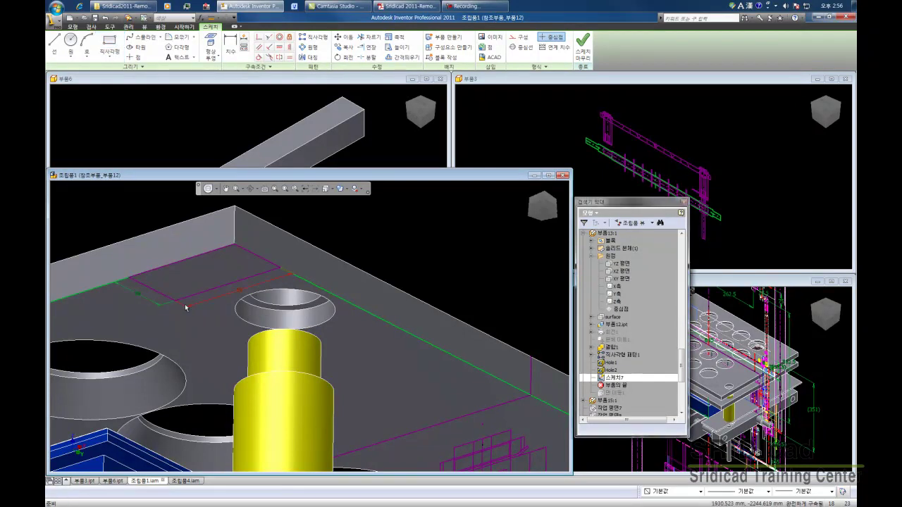
pyautogui.click(583, 46)
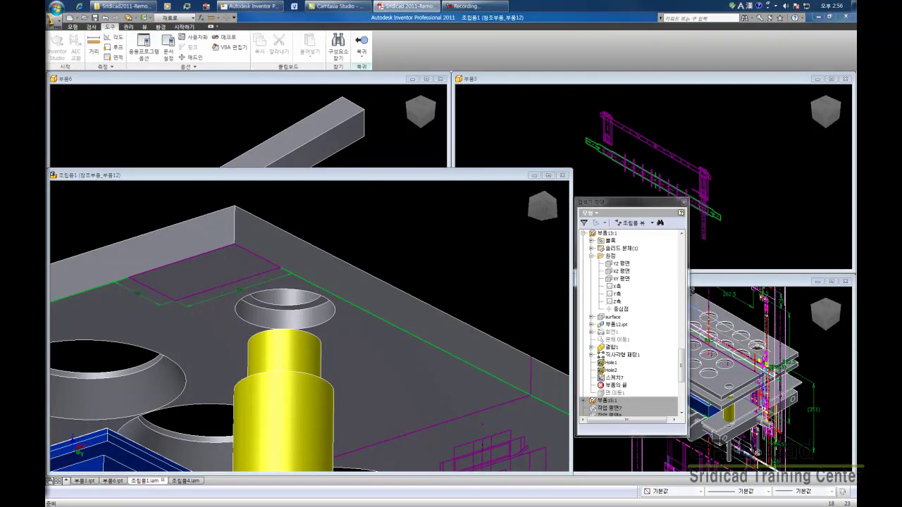
# Extrude-cut the rectangle Through All to notch the plate corner as Extrusion1
pyautogui.click(76, 29)
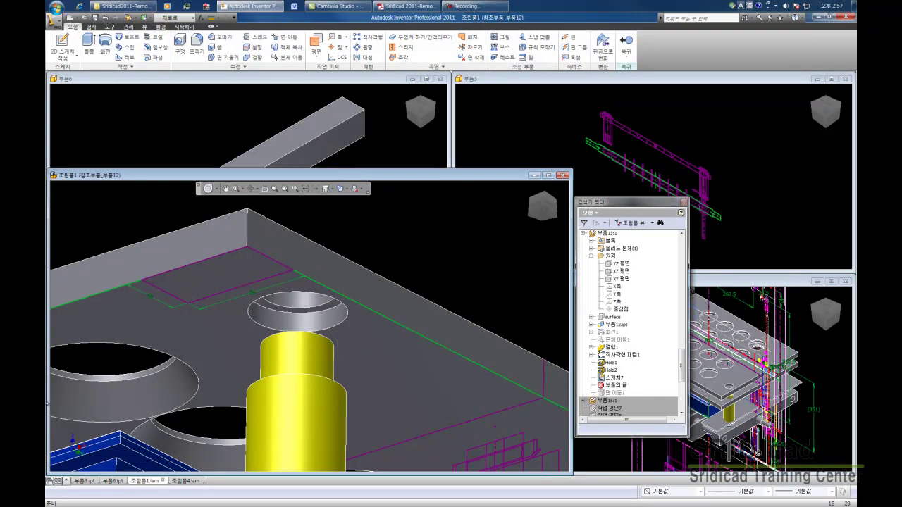
pyautogui.click(88, 43)
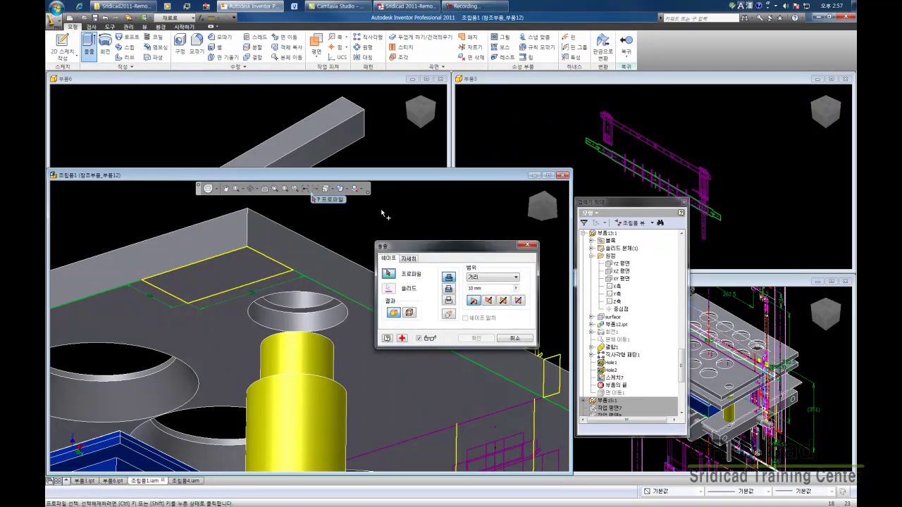
pyautogui.click(223, 278)
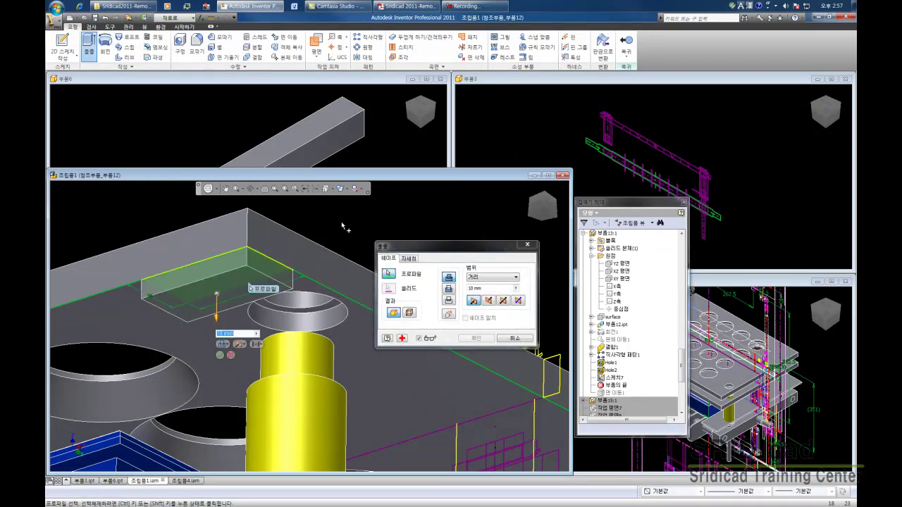
pyautogui.moveTo(282, 296); pyautogui.dragTo(272, 302, button='middle')
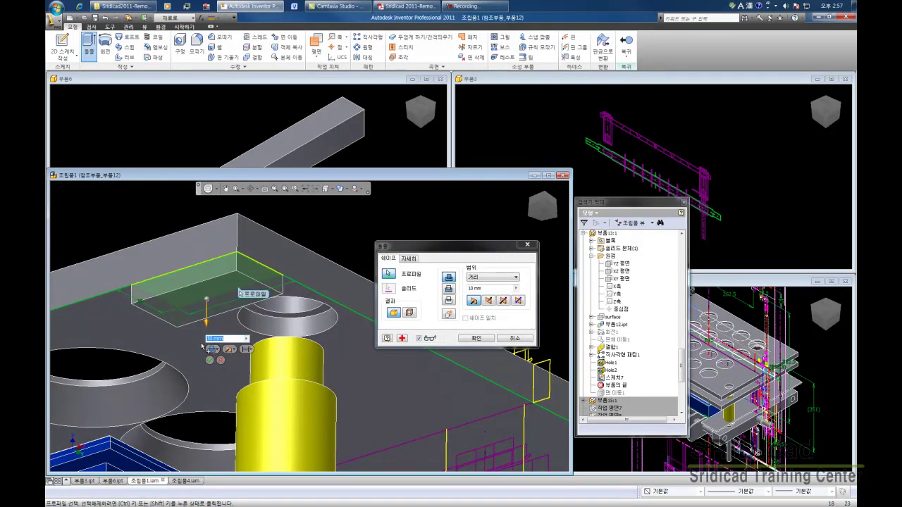
pyautogui.click(213, 349)
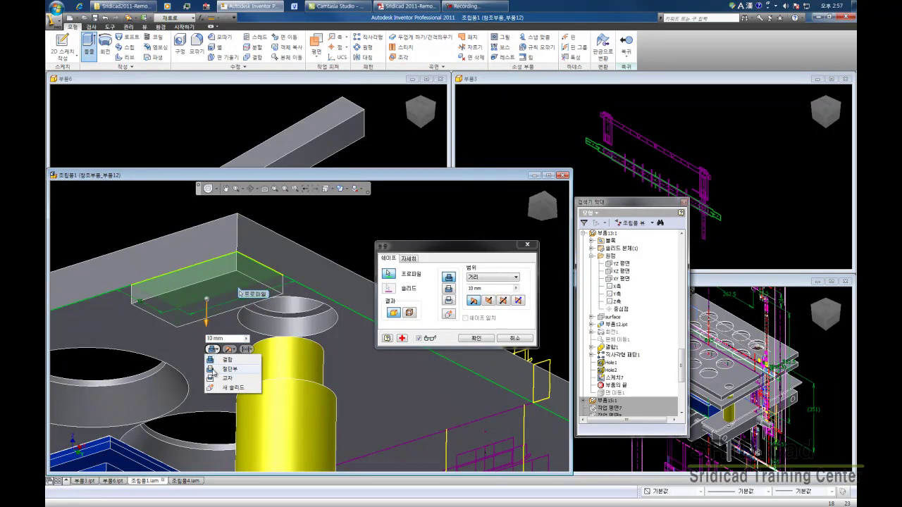
pyautogui.click(212, 371)
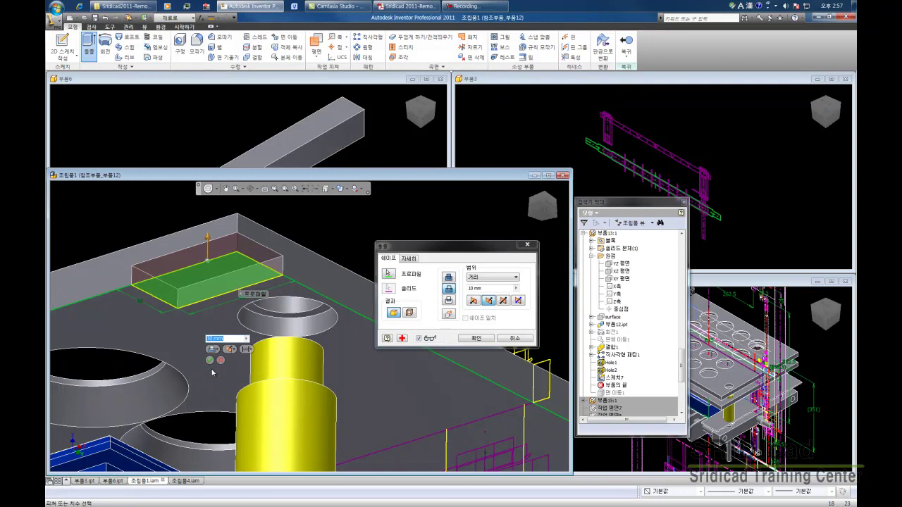
pyautogui.click(246, 350)
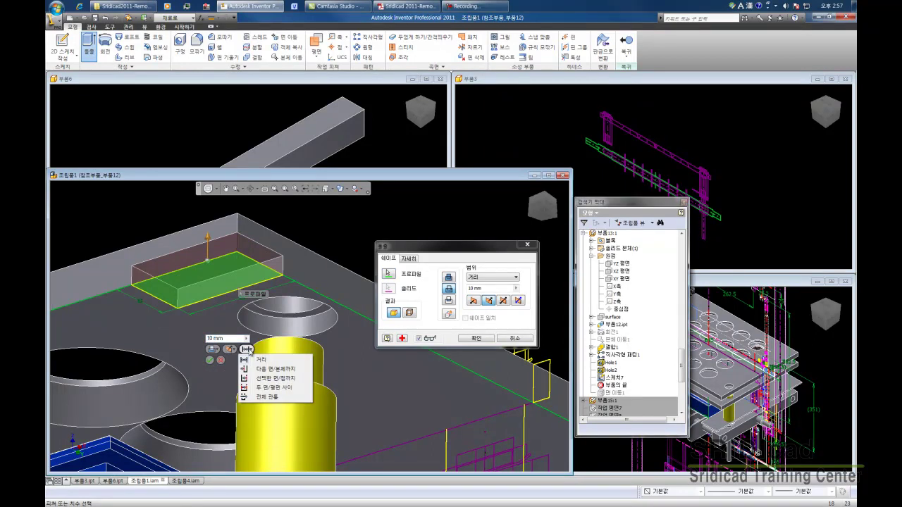
pyautogui.click(264, 396)
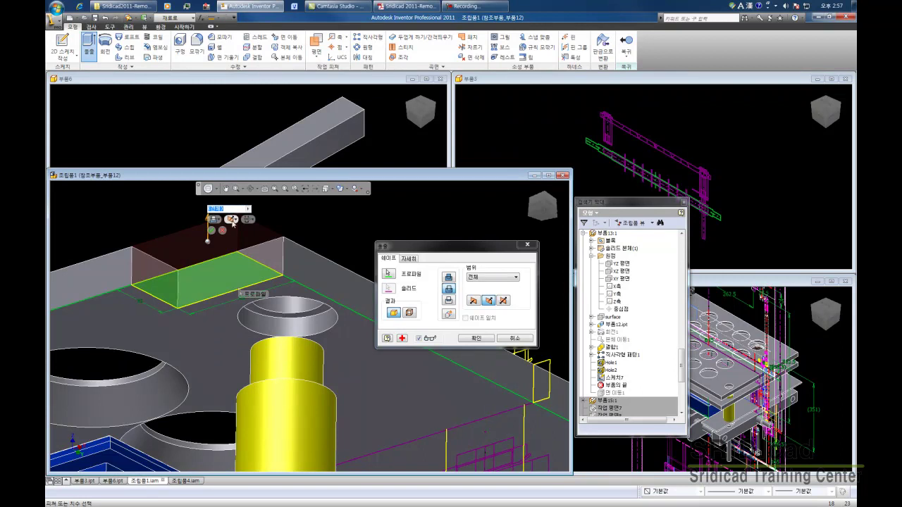
pyautogui.click(211, 230)
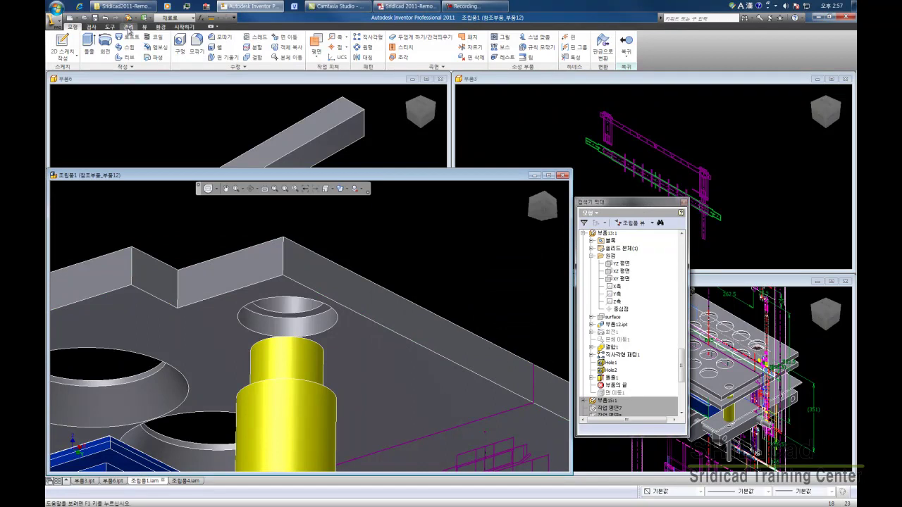
# Insert the 솔롯(구멍) feature from the Content Center's Metric > 솔롯 folder
pyautogui.click(127, 27)
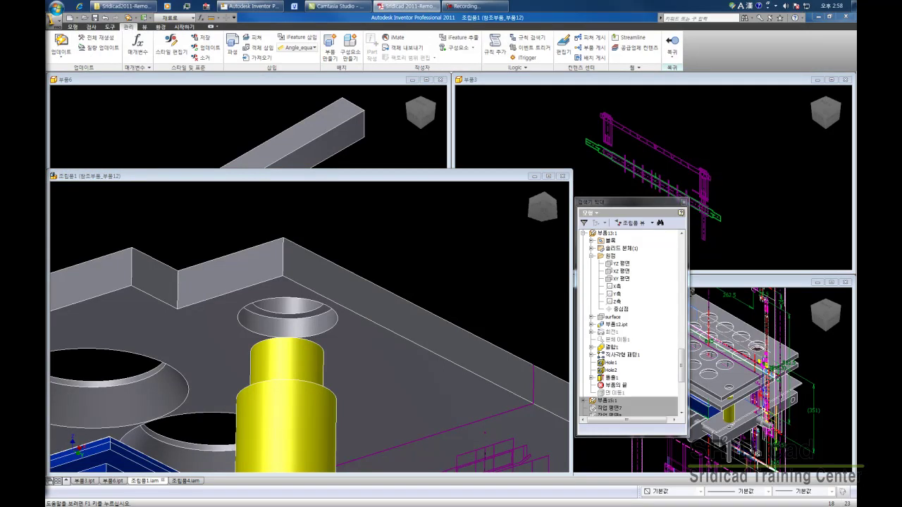
pyautogui.click(252, 38)
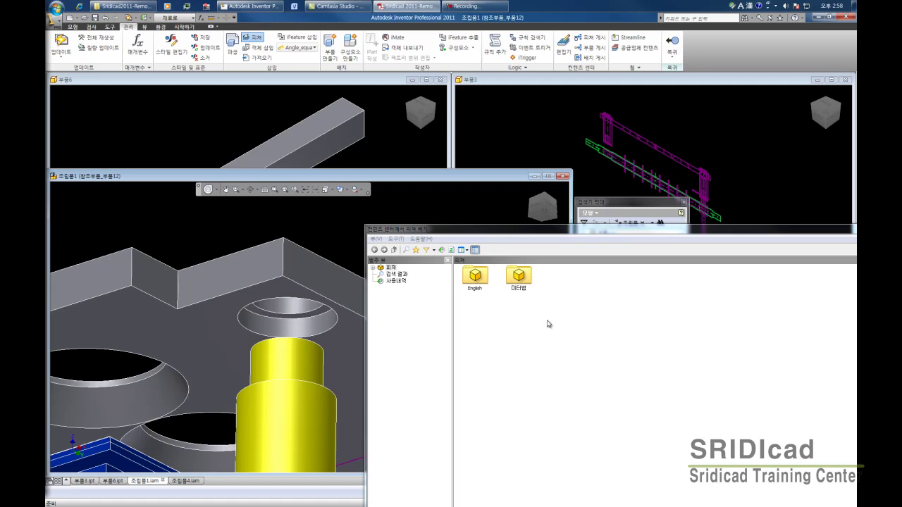
pyautogui.doubleClick(521, 280)
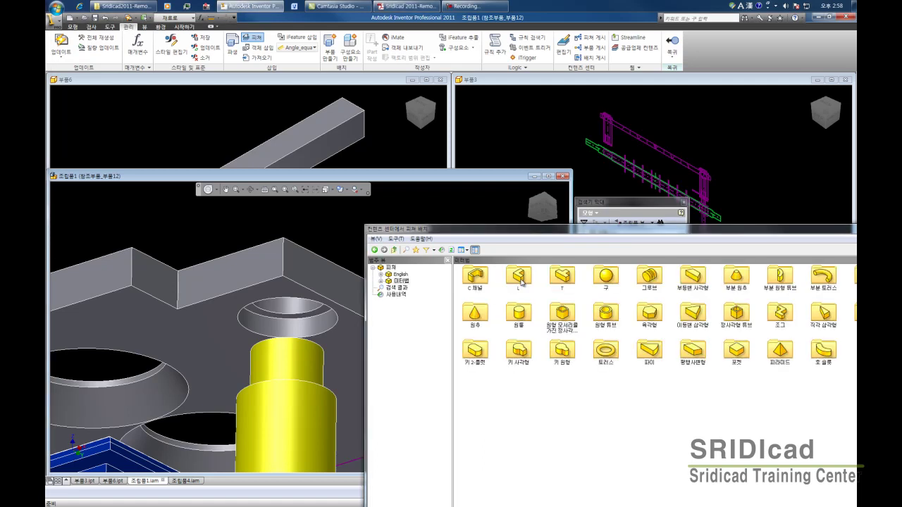
pyautogui.moveTo(512, 234); pyautogui.dragTo(402, 199)
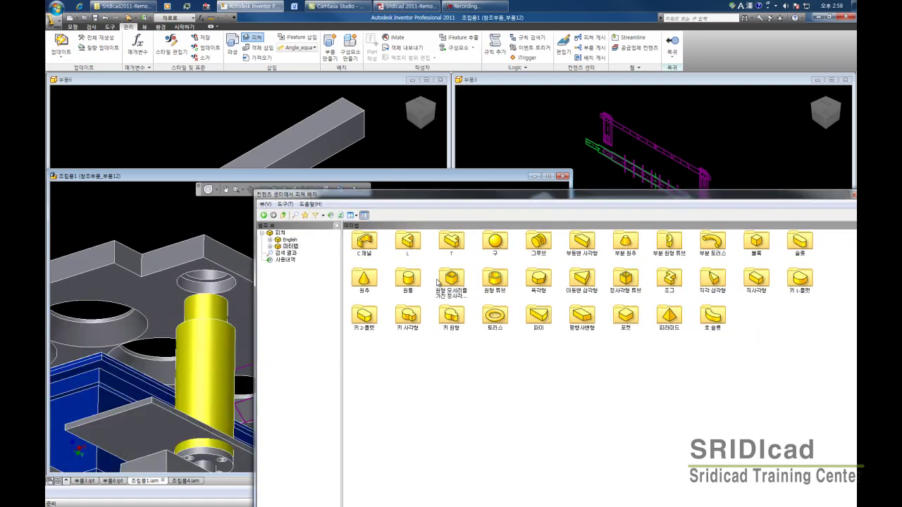
pyautogui.doubleClick(799, 242)
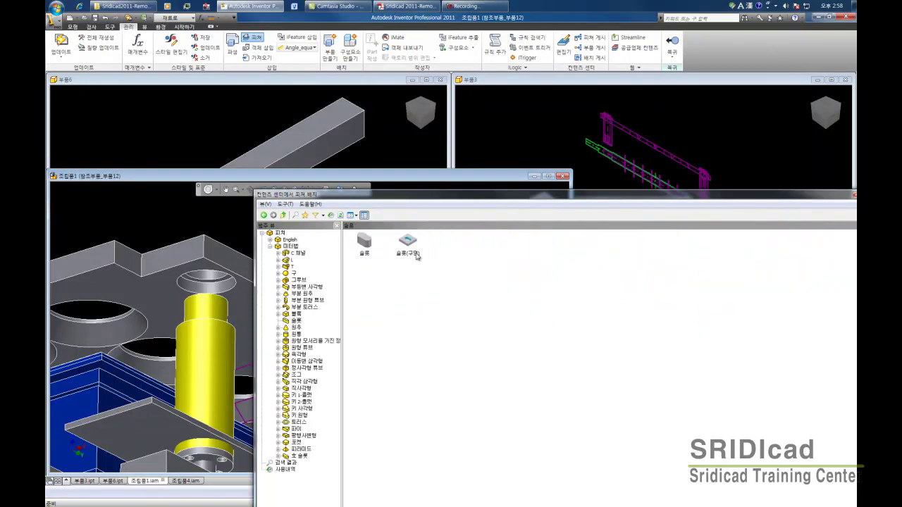
pyautogui.click(410, 243)
# Insert the 솔롯(구멍) slot with width 12 mm and length 52 mm, and confirm it
pyautogui.doubleClick(409, 243)
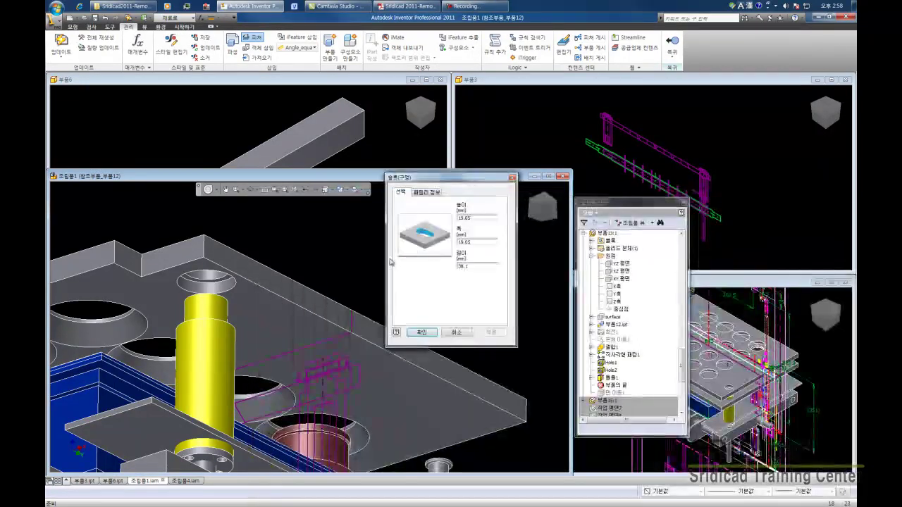
pyautogui.write('20')
pyautogui.doubleClick(482, 242)
pyautogui.write('12')
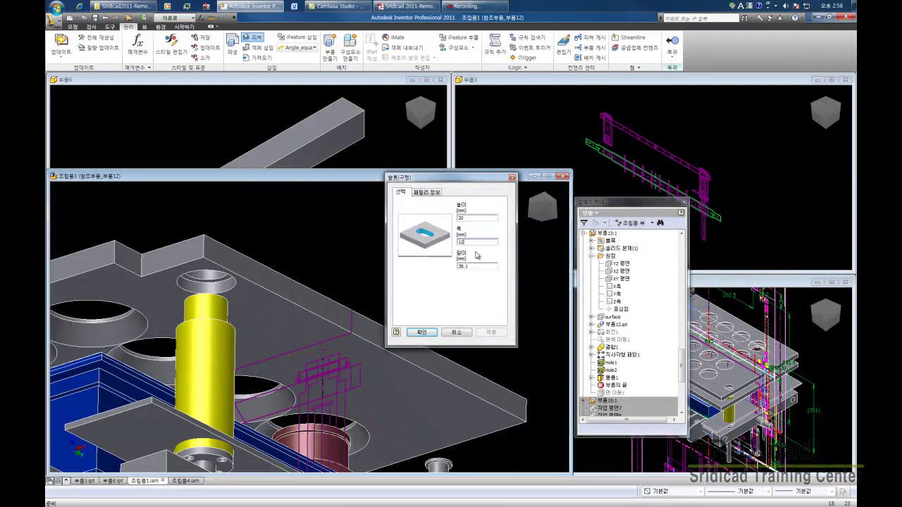
pyautogui.doubleClick(471, 266)
pyautogui.write('52')
pyautogui.click(422, 334)
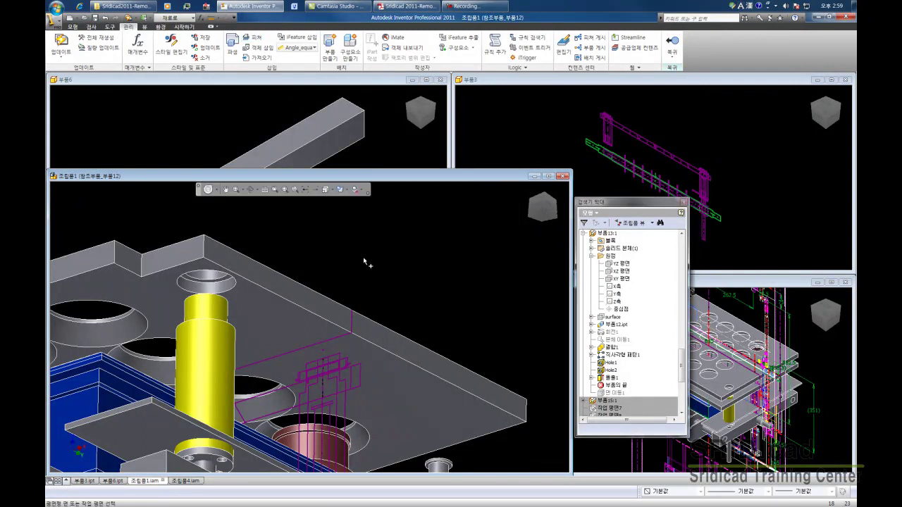
# Place the red slot block on the plate's top face
pyautogui.moveTo(413, 299); pyautogui.dragTo(459, 294, button='middle')
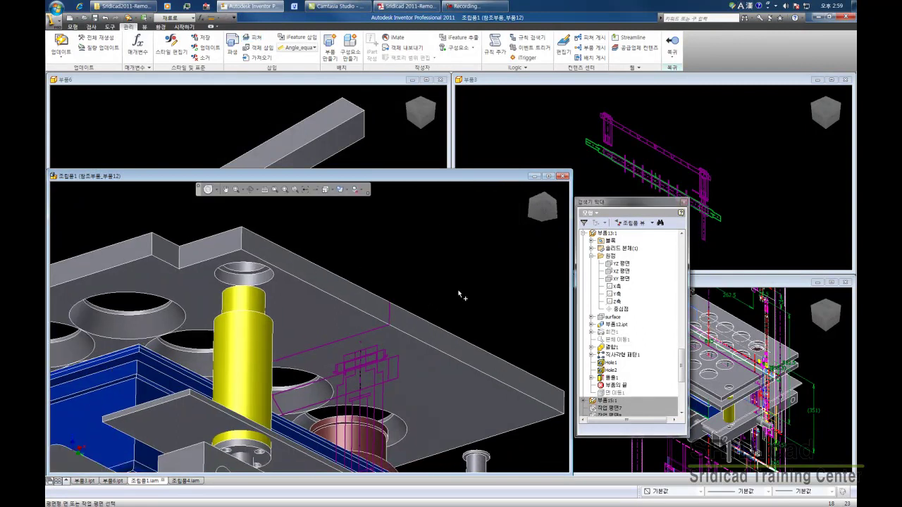
pyautogui.click(184, 287)
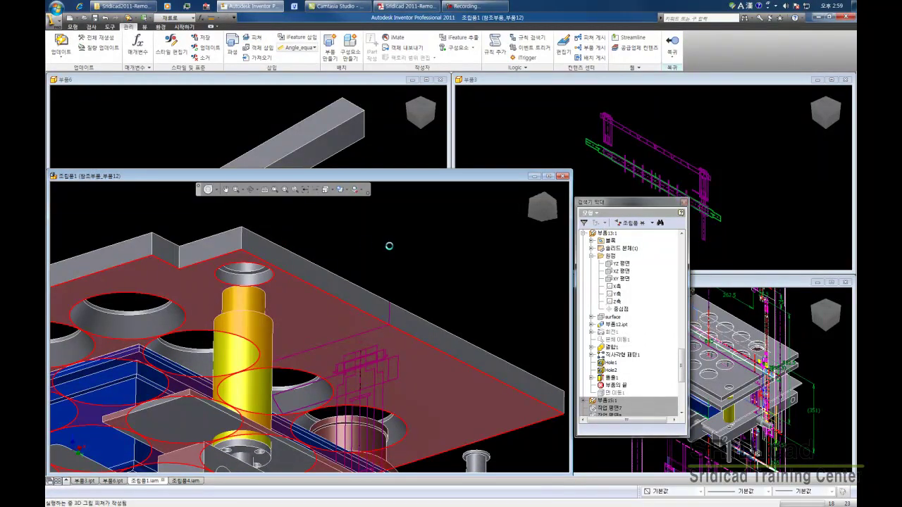
pyautogui.moveTo(390, 252); pyautogui.dragTo(421, 253, button='middle')
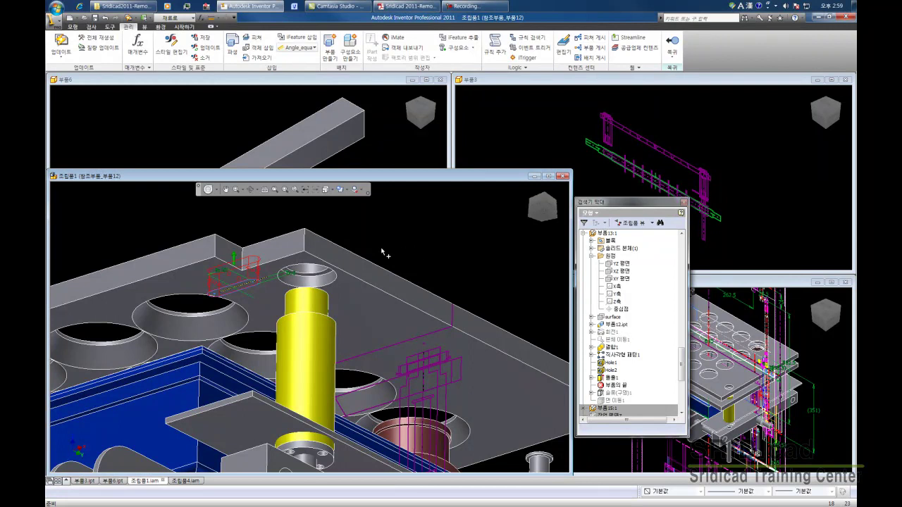
pyautogui.rightClick(336, 234)
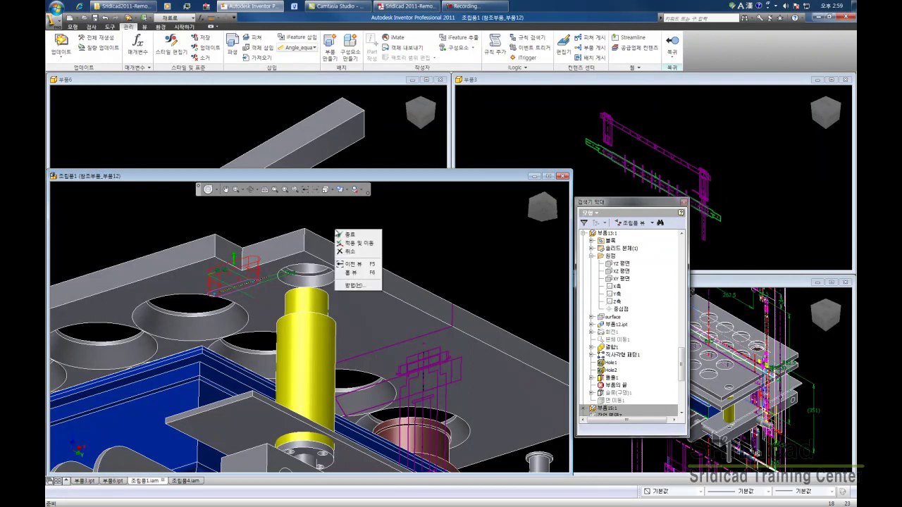
pyautogui.click(349, 234)
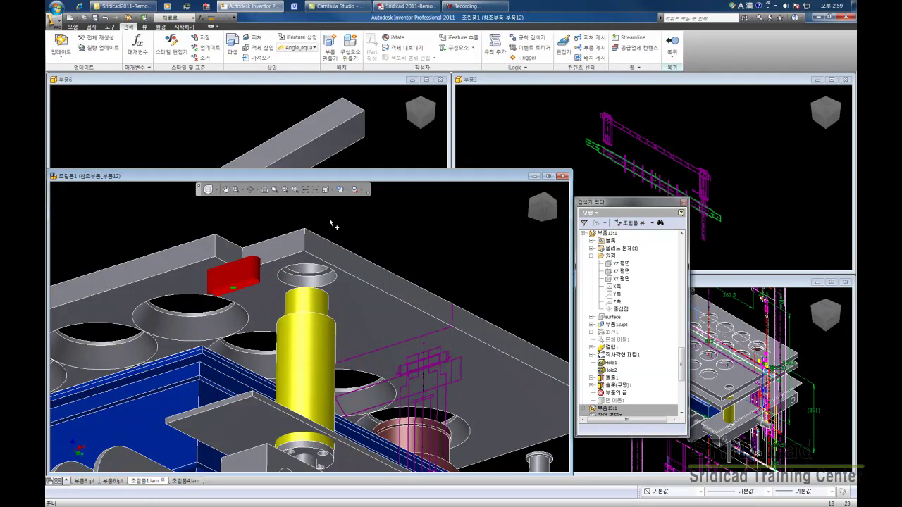
# With 3D Grip, snap the block to a vertex on the ring above the yellow cylinder and rotate it 90° about Z
pyautogui.rightClick(341, 220)
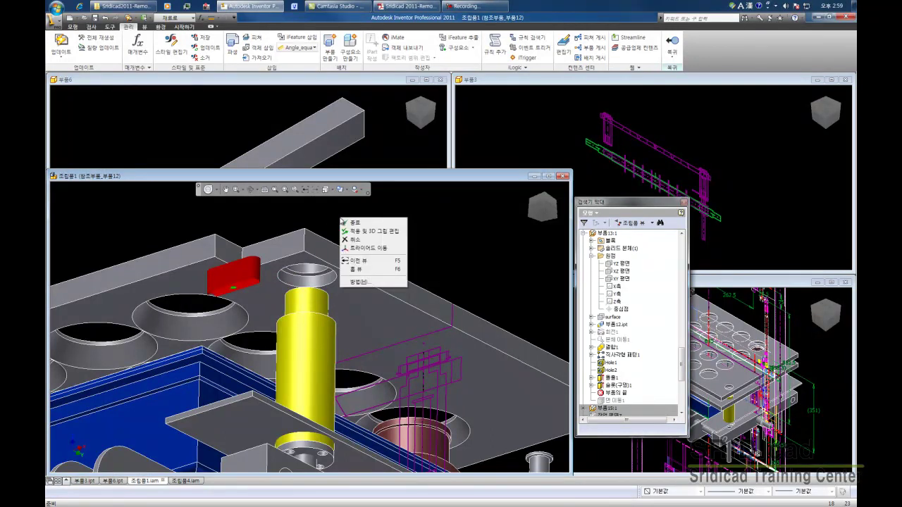
pyautogui.click(373, 248)
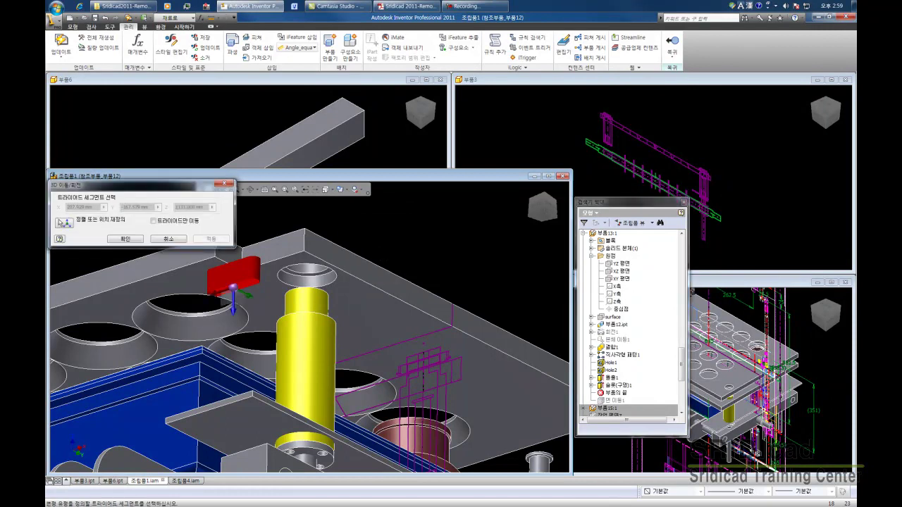
pyautogui.rightClick(260, 234)
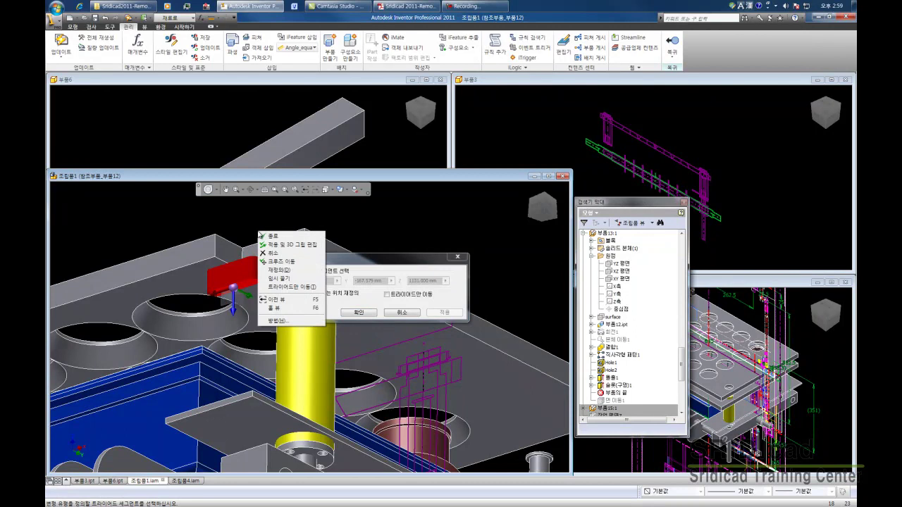
pyautogui.click(276, 270)
pyautogui.moveTo(245, 235); pyautogui.dragTo(245, 222, button='middle')
pyautogui.click(181, 270)
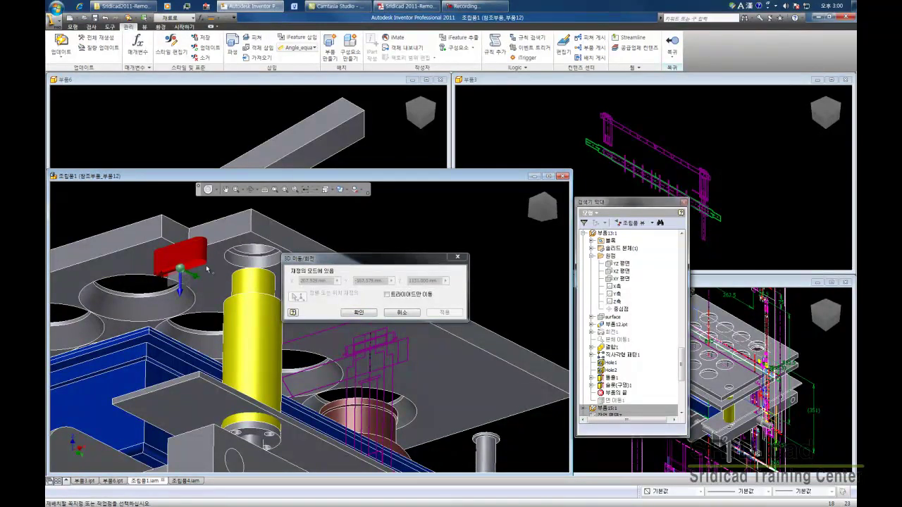
pyautogui.click(256, 236)
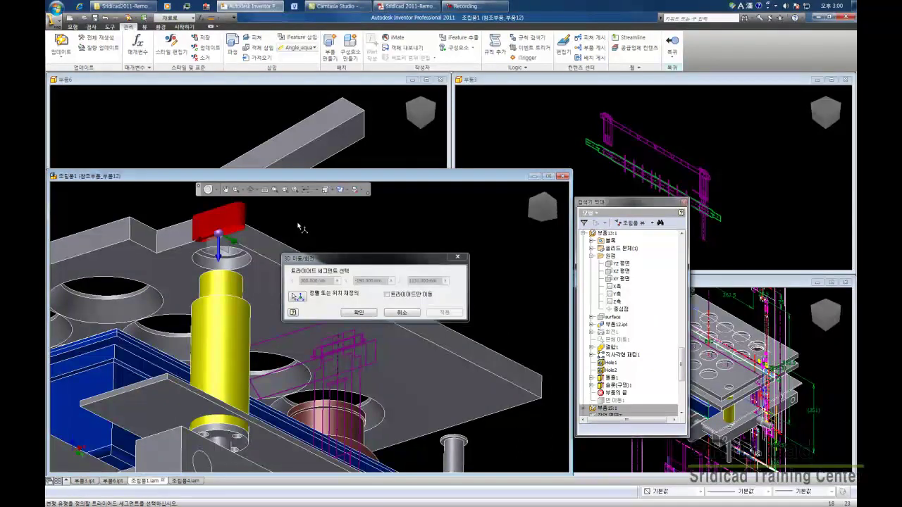
pyautogui.click(219, 251)
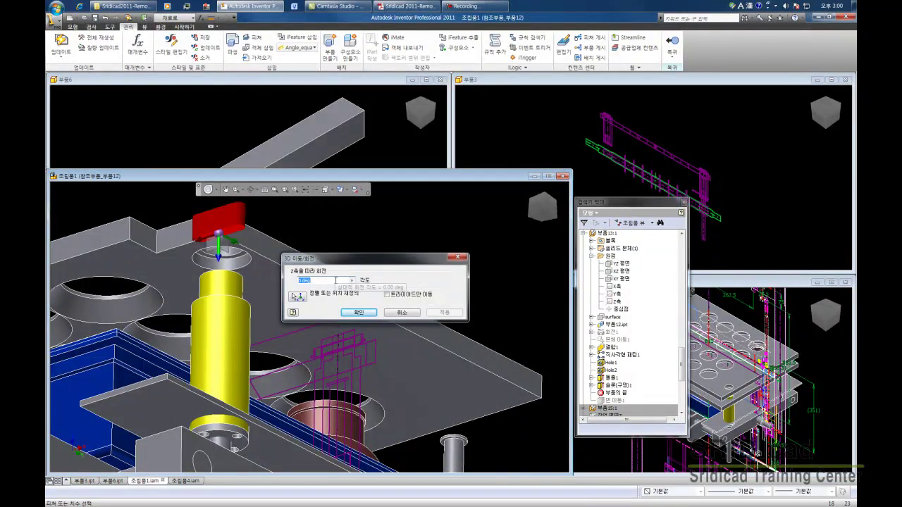
pyautogui.write('90')
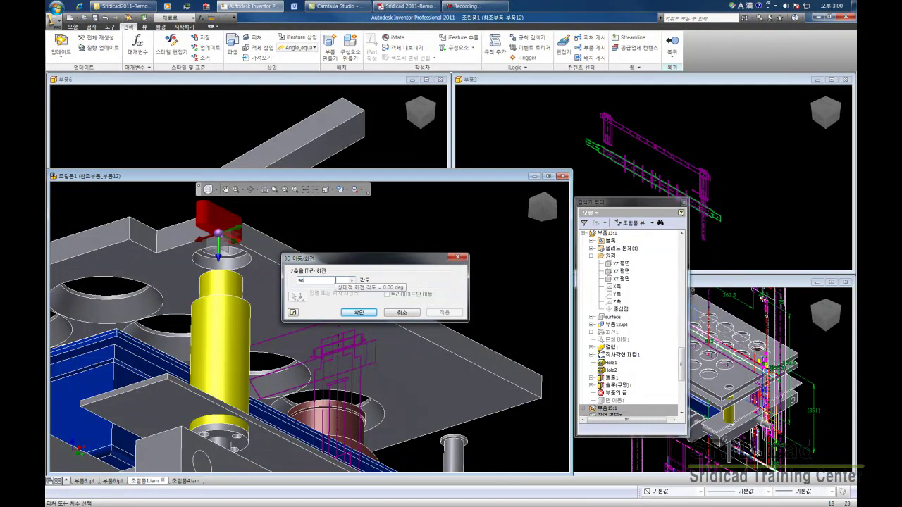
pyautogui.moveTo(338, 258); pyautogui.dragTo(366, 227)
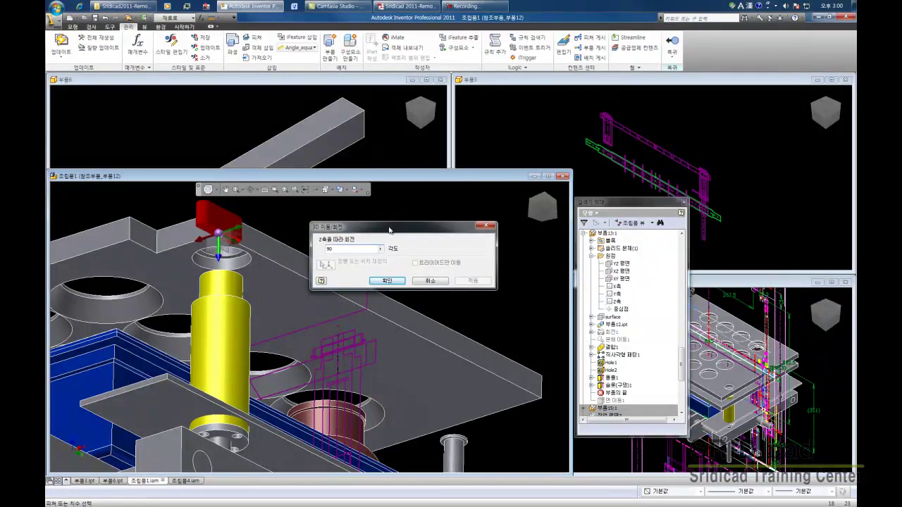
pyautogui.click(387, 281)
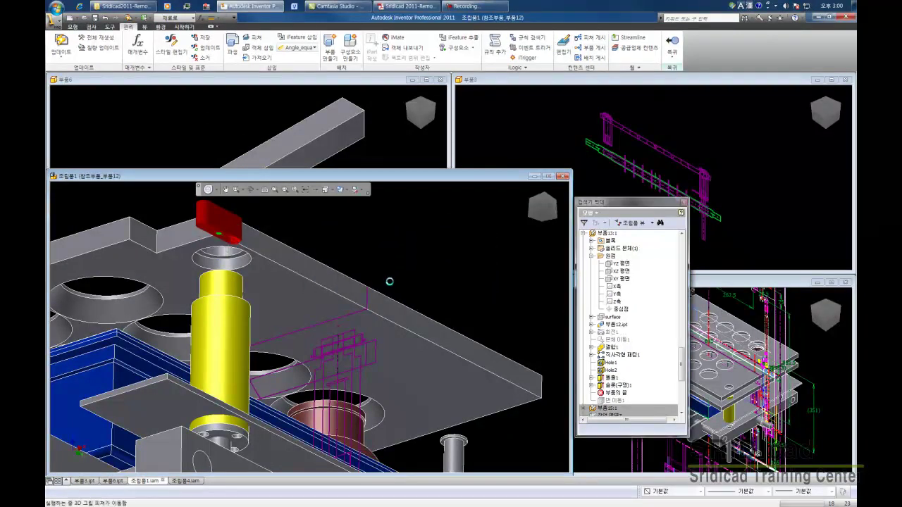
# Move the small part beside the yellow post 110 mm along X with 3D Grip
pyautogui.rightClick(237, 230)
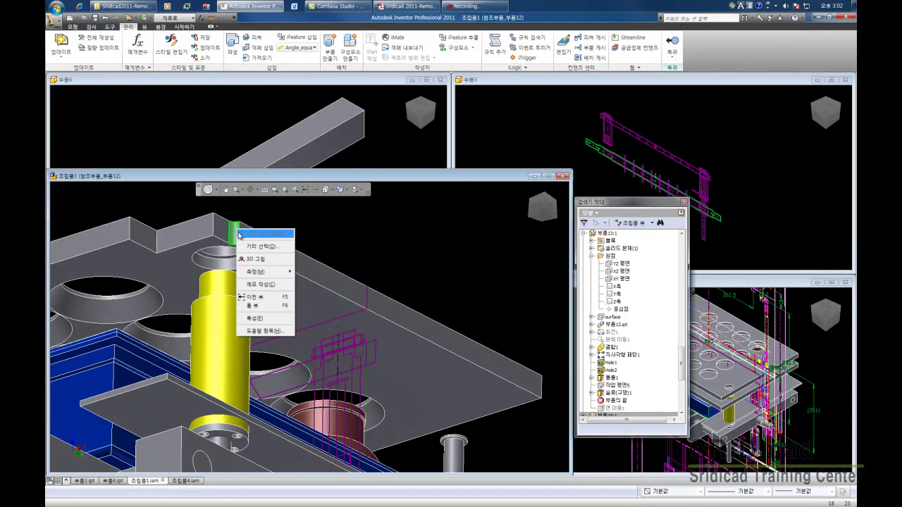
pyautogui.click(253, 260)
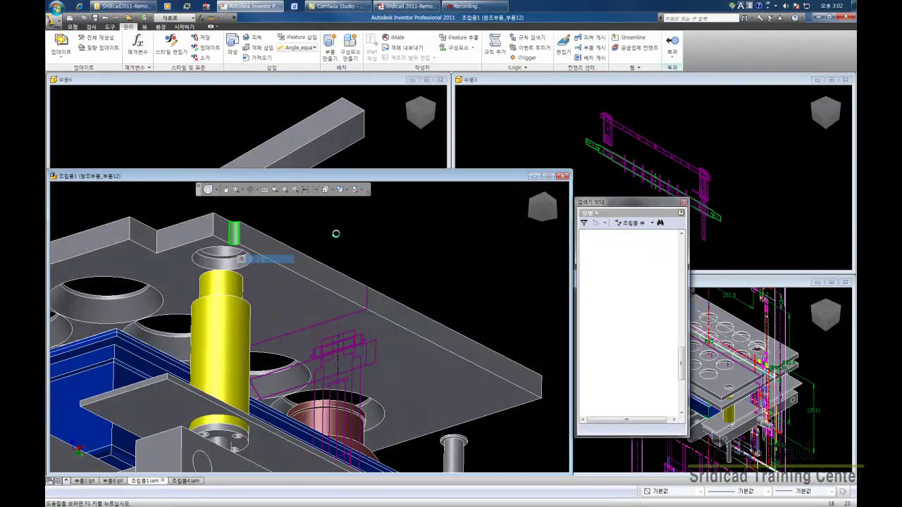
pyautogui.rightClick(272, 224)
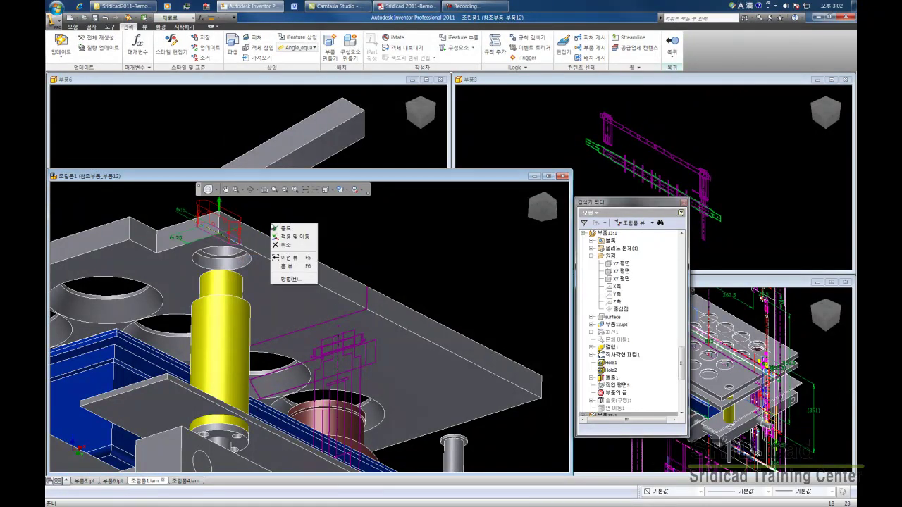
pyautogui.click(285, 237)
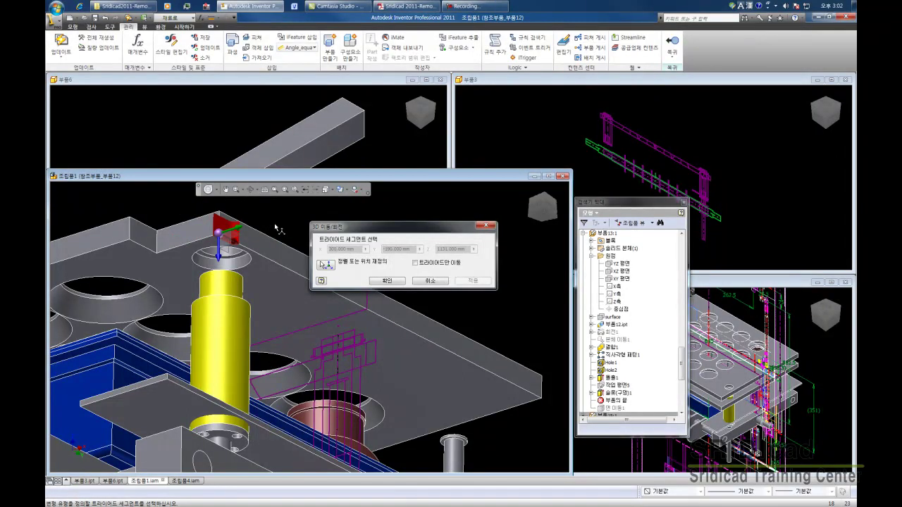
pyautogui.scroll(1, 274, 233)
pyautogui.scroll(1, 253, 222)
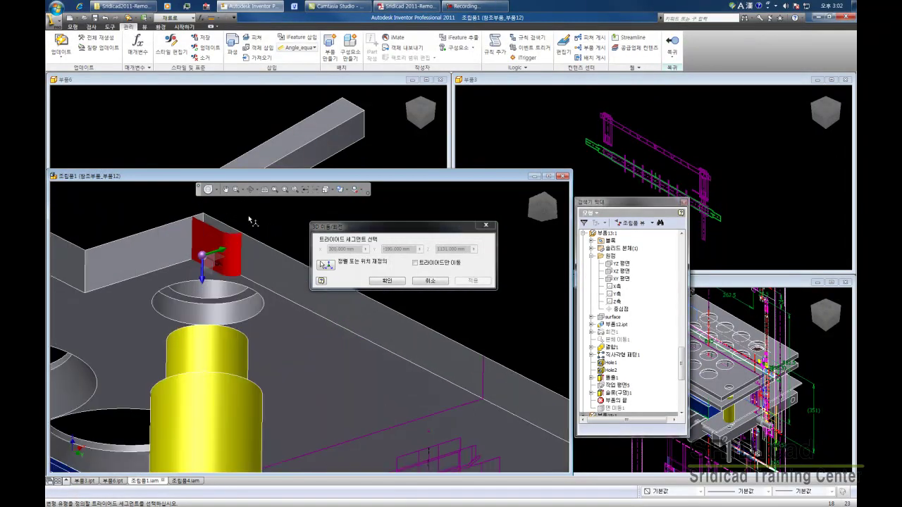
pyautogui.scroll(1, 217, 265)
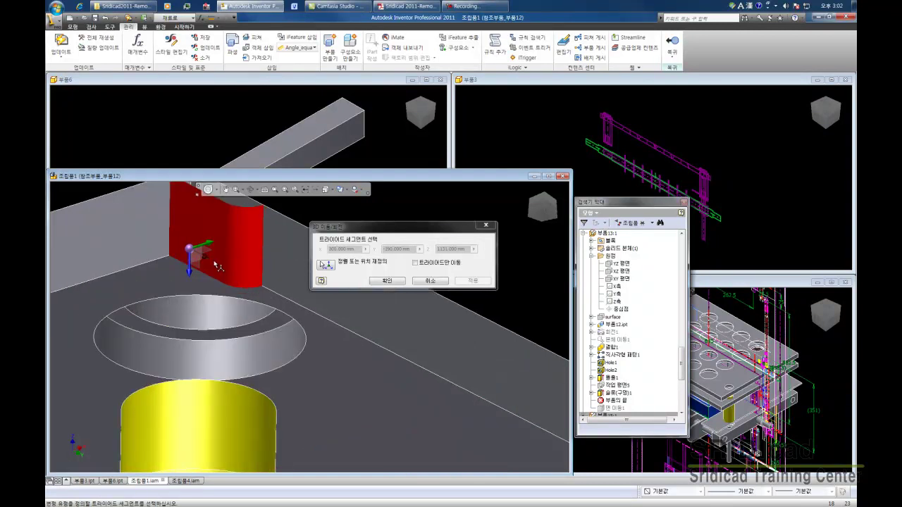
pyautogui.click(210, 262)
pyautogui.scroll(-2, 280, 268)
pyautogui.write('110')
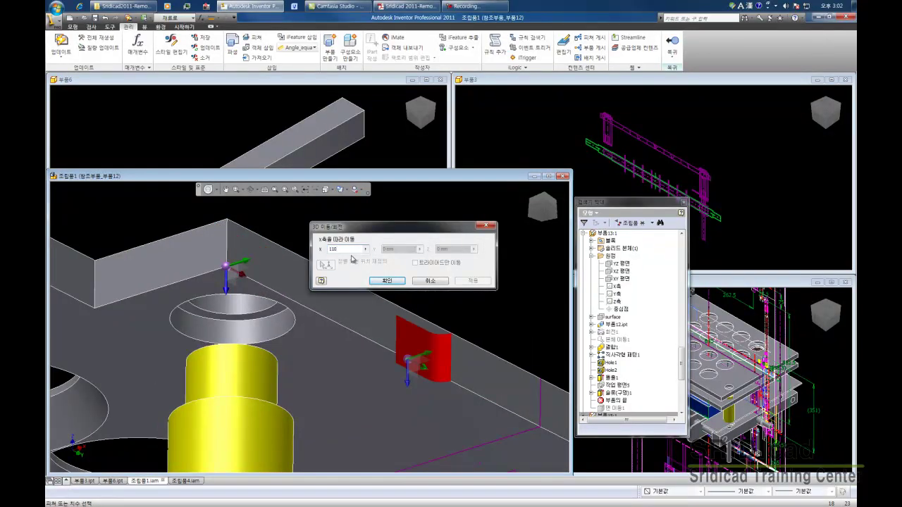
pyautogui.click(392, 282)
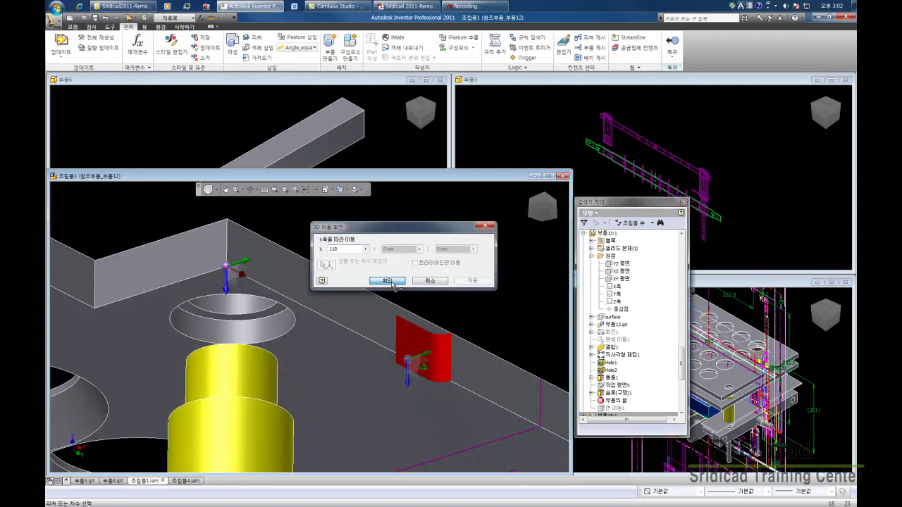
pyautogui.scroll(-2, 367, 257)
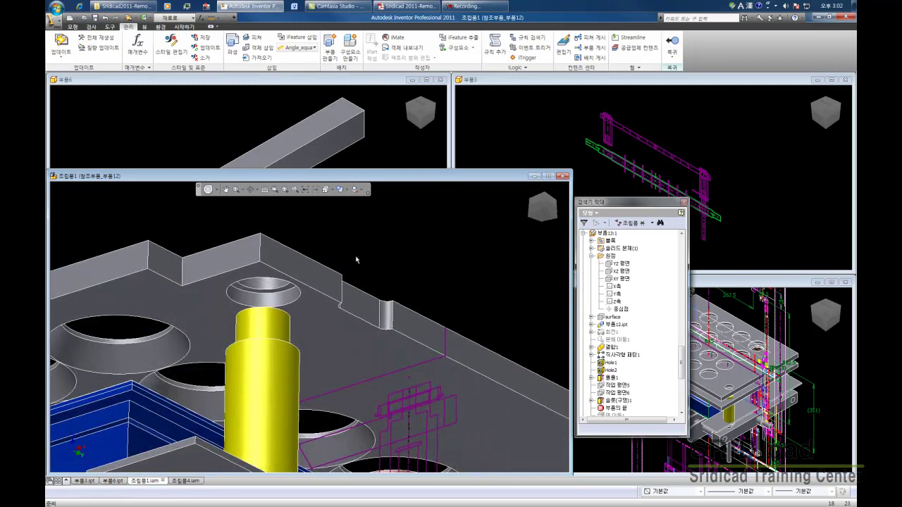
pyautogui.rightClick(386, 314)
# Shift the small part -29.5 mm along Y with 3D Grip, cutting an oblong slot in the plate
pyautogui.click(408, 347)
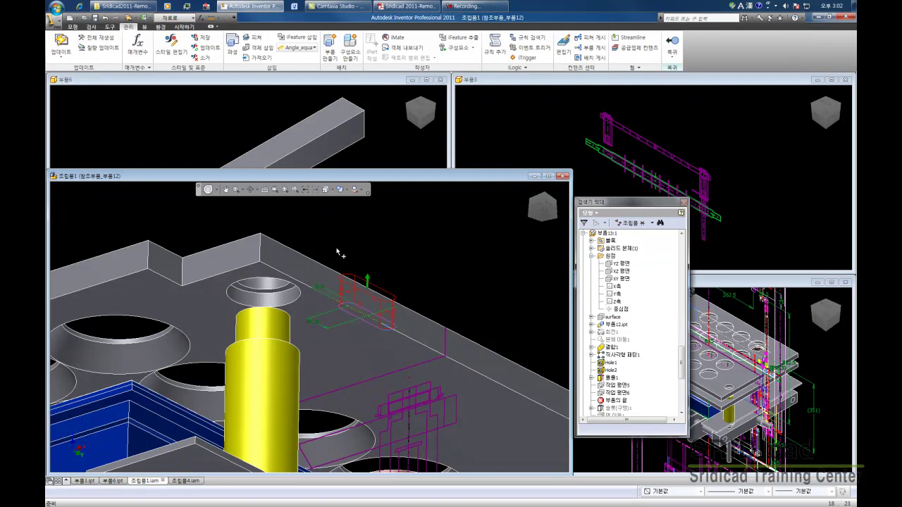
pyautogui.rightClick(387, 305)
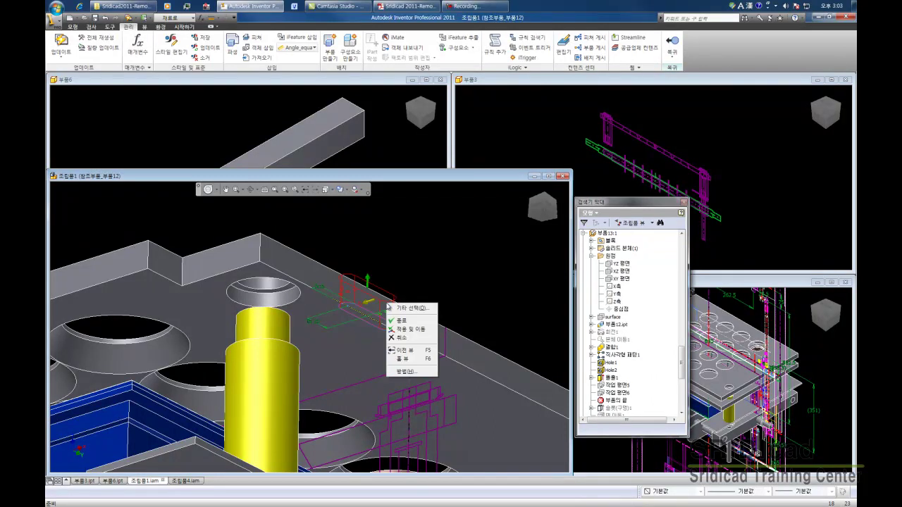
pyautogui.click(407, 329)
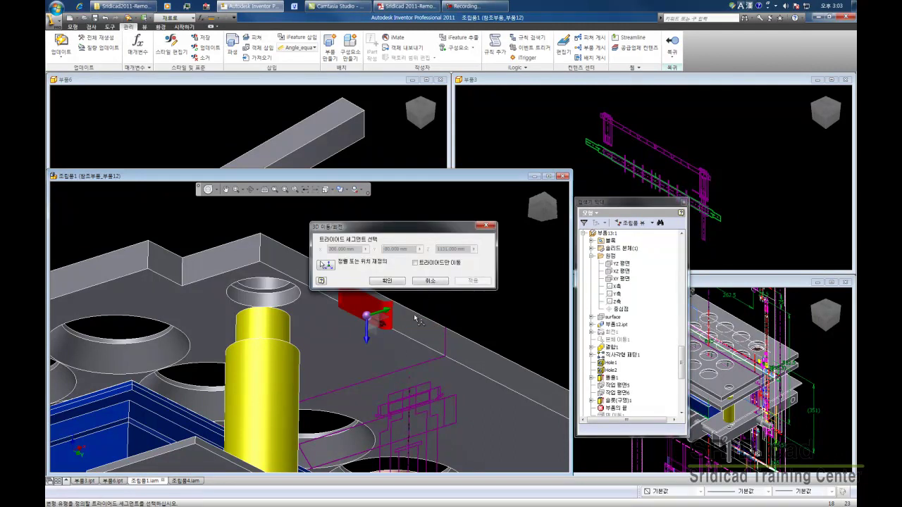
pyautogui.click(388, 312)
pyautogui.write('-')
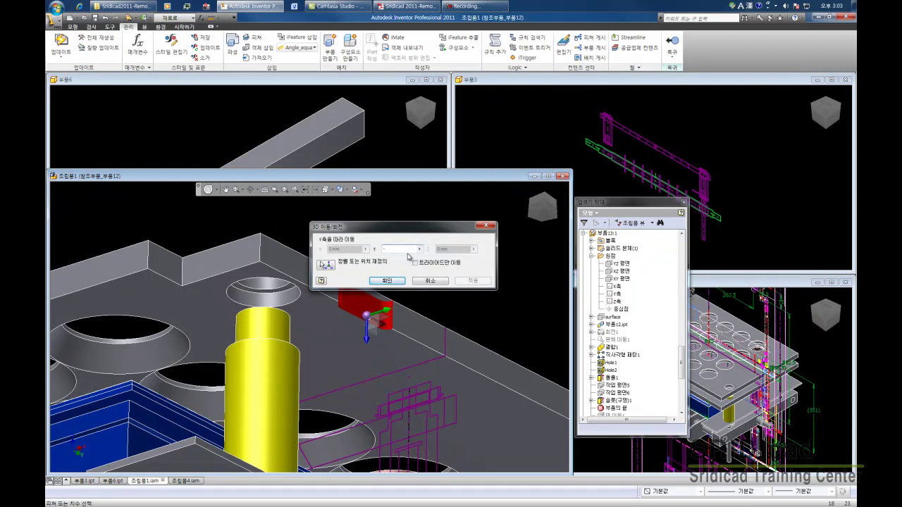
pyautogui.write('25')
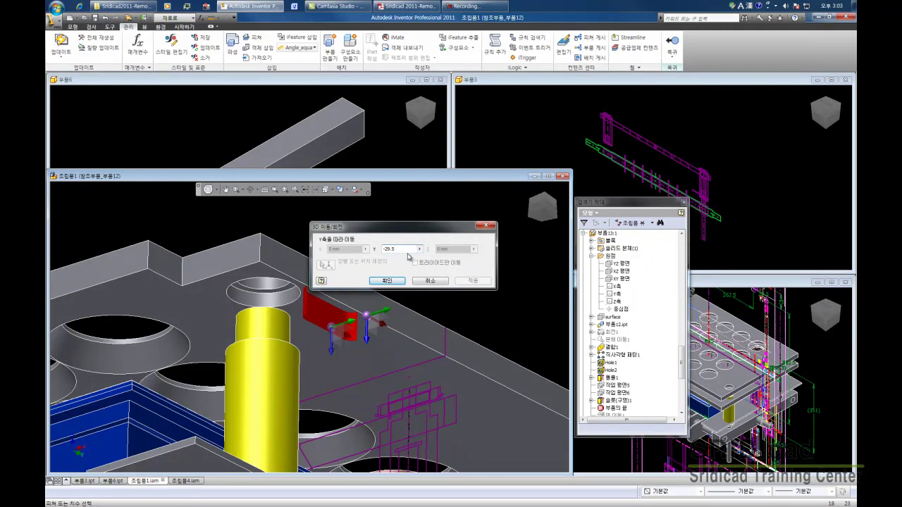
pyautogui.click(393, 284)
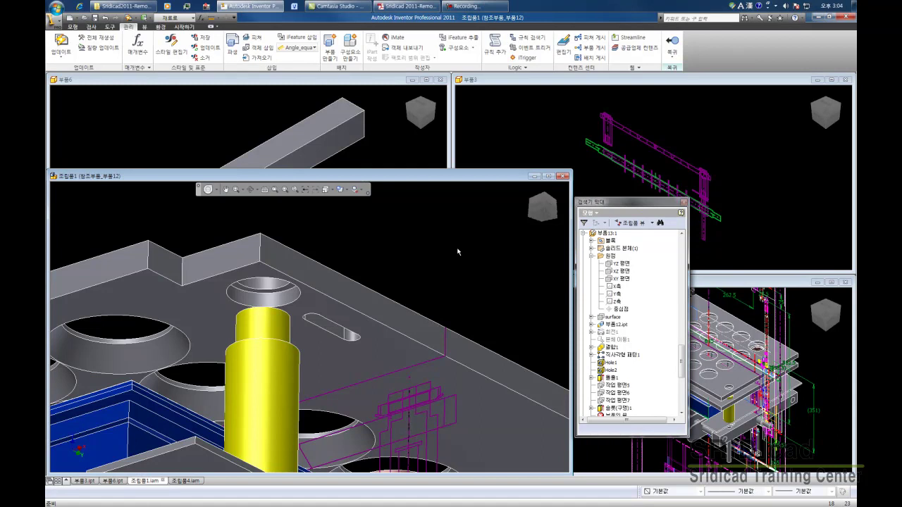
pyautogui.moveTo(542, 205)
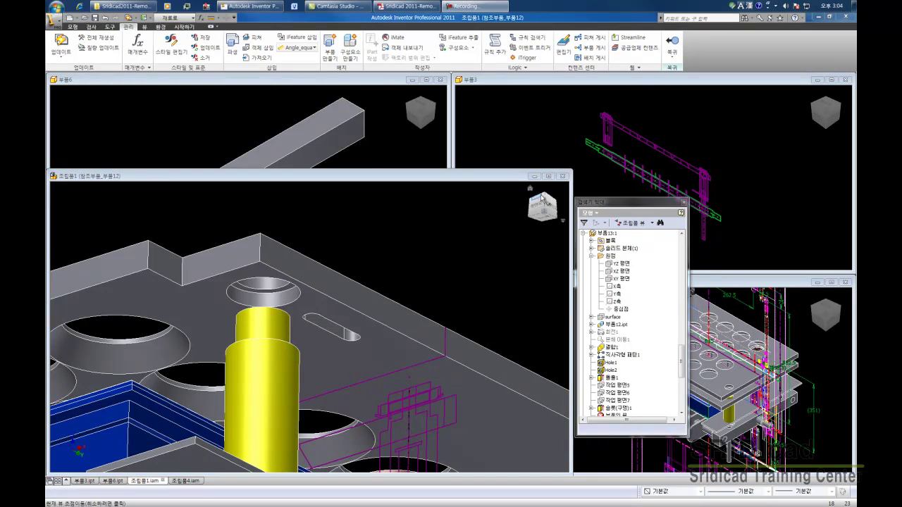
# Select Hole1, 돌출1 and 슬롯(구멍)1 as the features to mirror
pyautogui.click(549, 200)
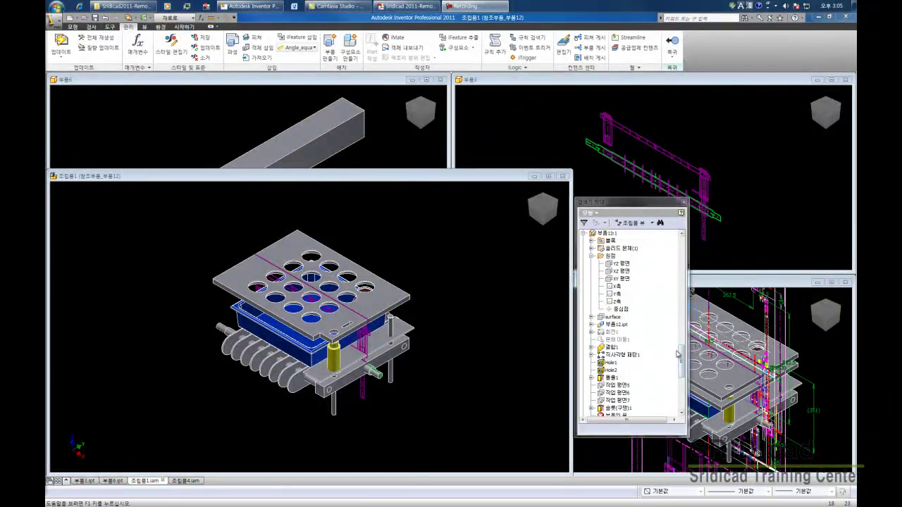
pyautogui.scroll(3, 681, 358)
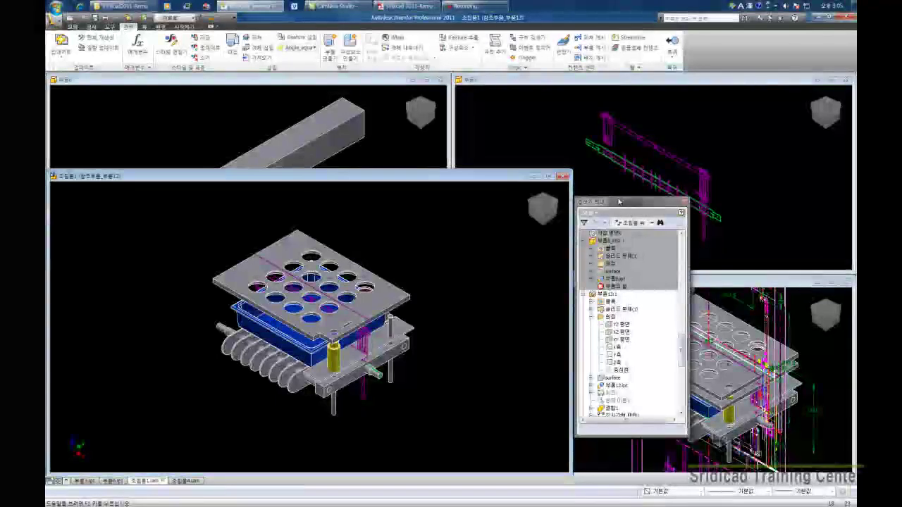
pyautogui.click(72, 26)
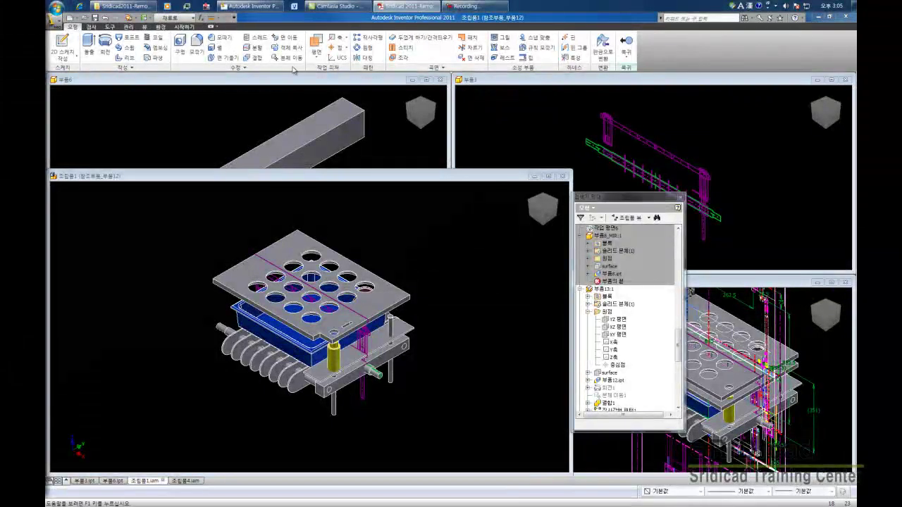
pyautogui.click(362, 60)
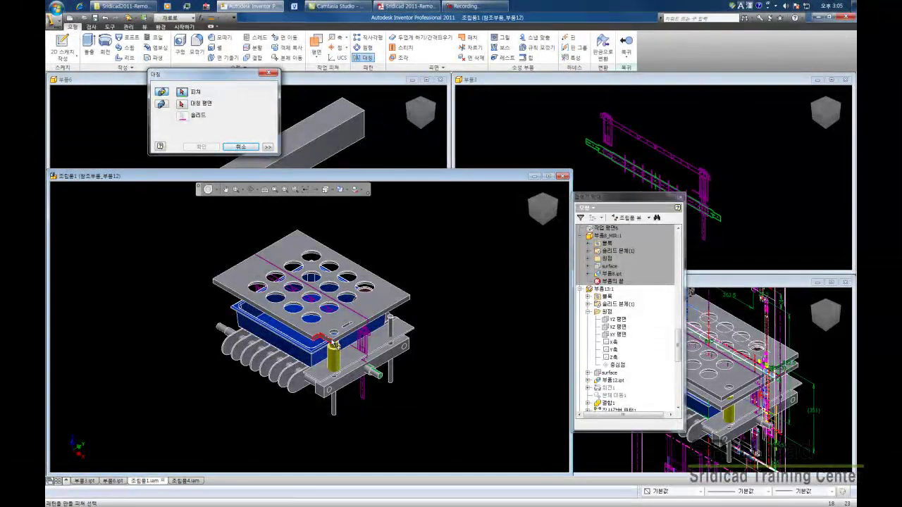
pyautogui.scroll(2, 334, 343)
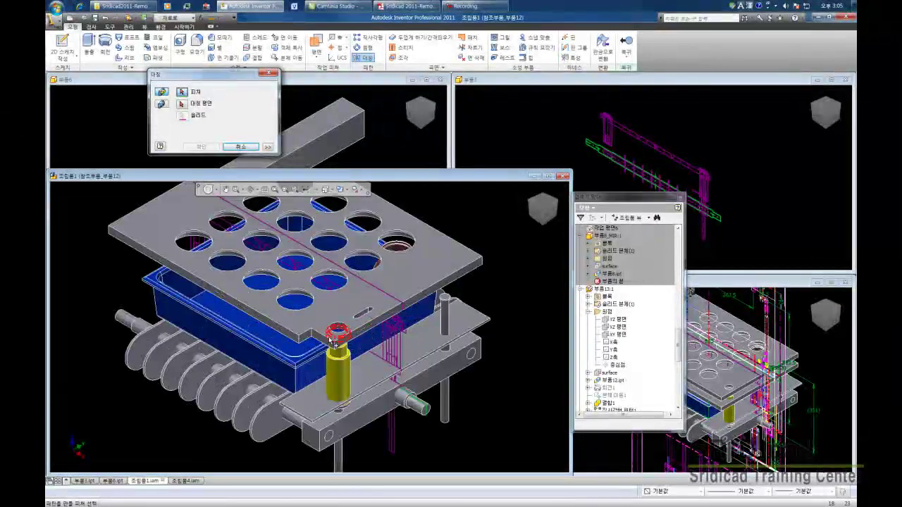
pyautogui.scroll(2, 331, 342)
pyautogui.scroll(1, 384, 291)
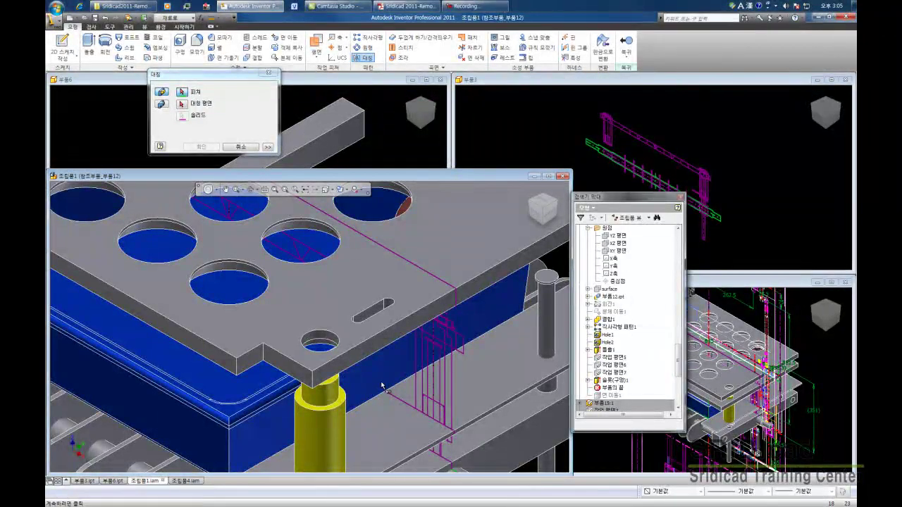
pyautogui.click(606, 335)
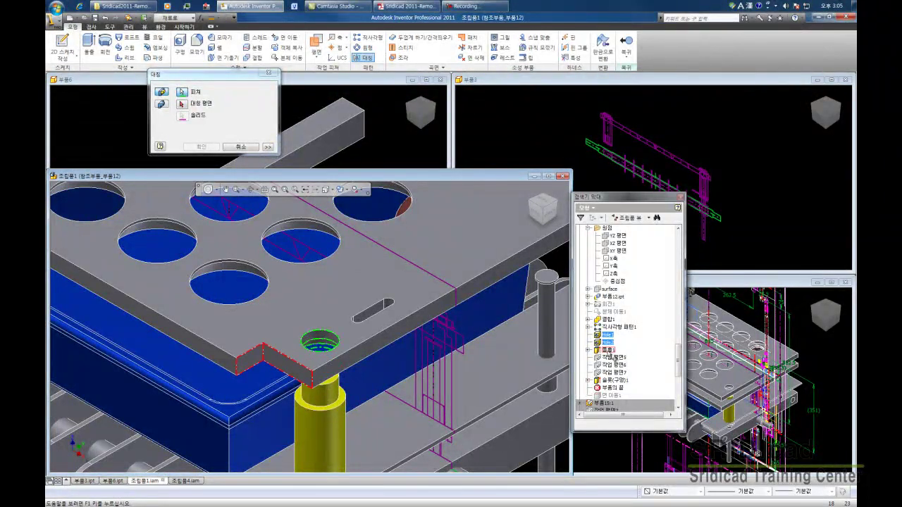
pyautogui.click(608, 350)
pyautogui.click(613, 380)
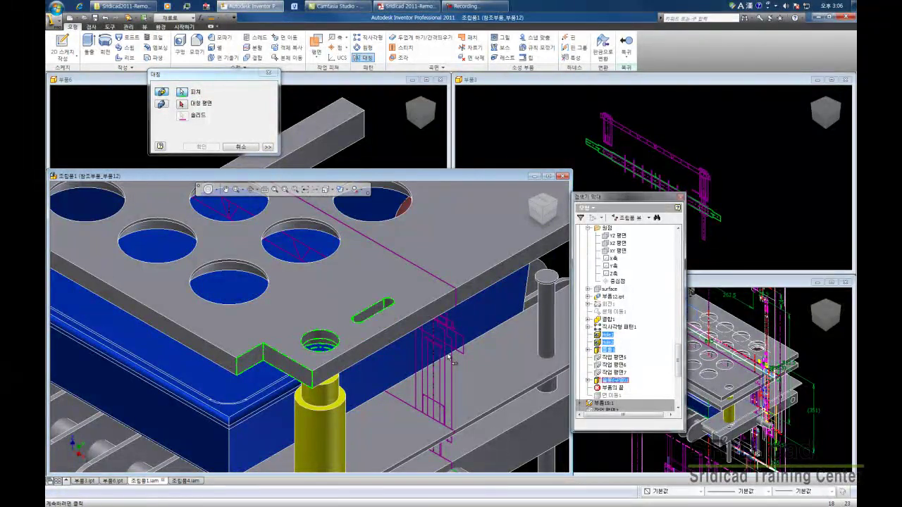
# Mirror the selected features across the XZ plane
pyautogui.moveTo(212, 74)
pyautogui.mouseDown()
pyautogui.moveTo(384, 192)
pyautogui.moveTo(224, 194)
pyautogui.mouseUp()
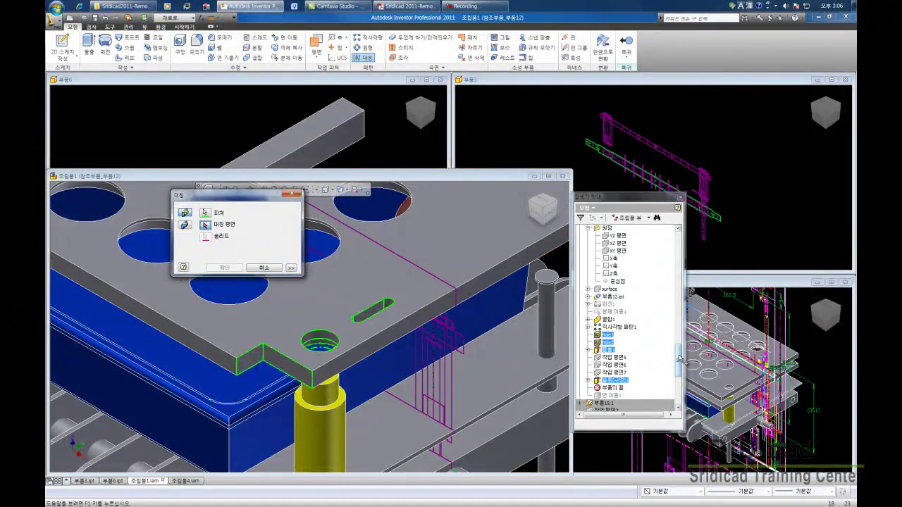
pyautogui.moveTo(681, 361); pyautogui.dragTo(680, 377)
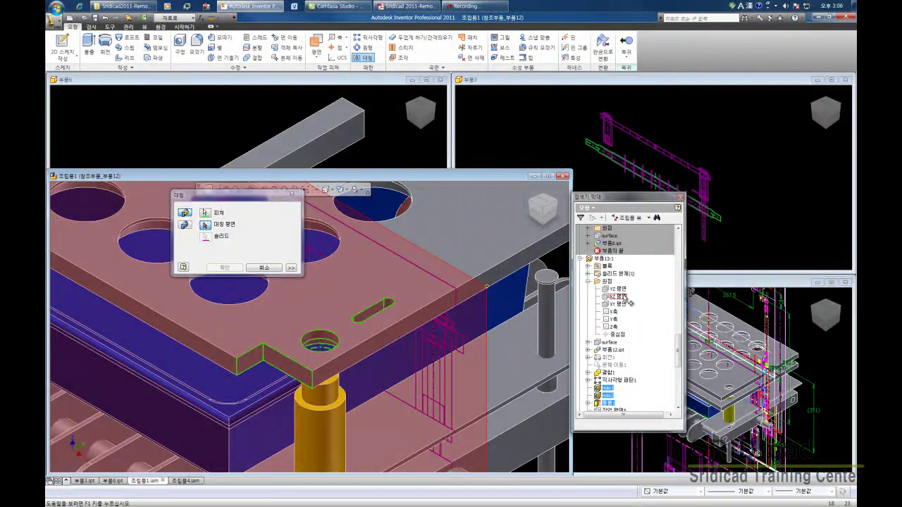
pyautogui.click(625, 298)
pyautogui.keyDown('shift'); pyautogui.moveTo(388, 344); pyautogui.dragTo(236, 283, button='middle'); pyautogui.keyUp('shift')
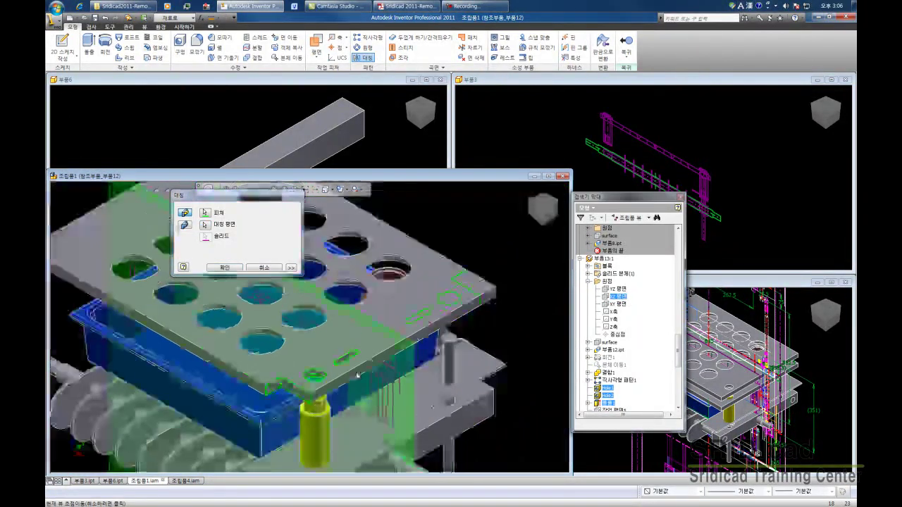
pyautogui.click(224, 268)
# Bring up the tutorial PDF's 'Create symmetrical components' page
pyautogui.hotkey('alt', 'Tab')
pyautogui.scroll(-2, 429, 288)
pyautogui.scroll(-2, 429, 287)
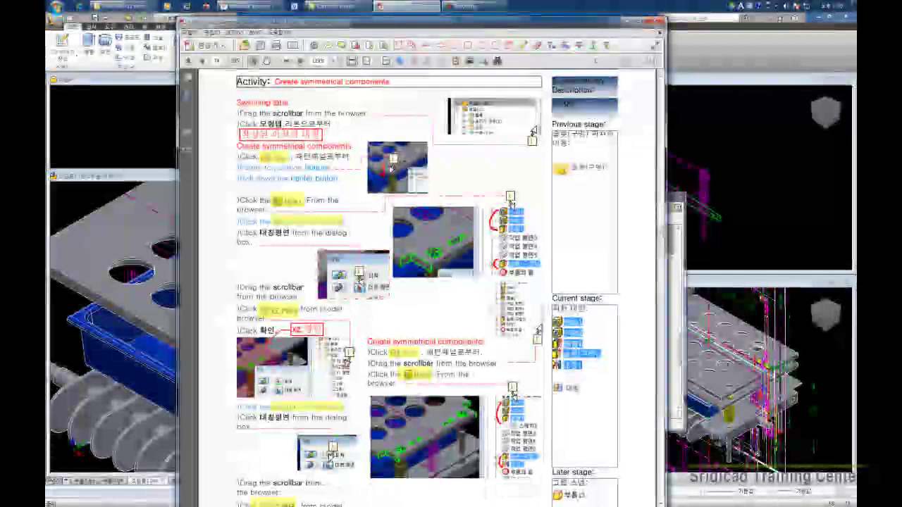
# Read the symmetrical-components tutorial page, then go back to the Inventor assembly window
pyautogui.scroll(-1, 432, 303)
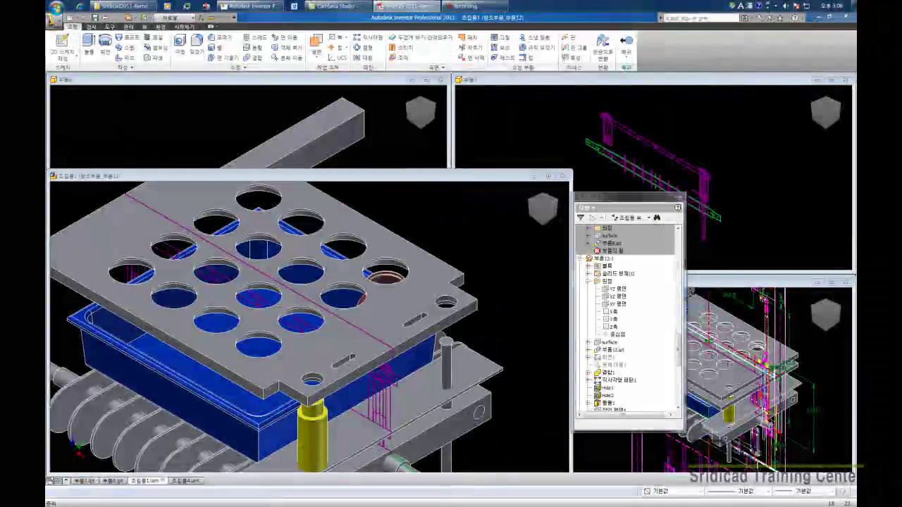
pyautogui.moveTo(458, 237); pyautogui.dragTo(484, 256, button='middle')
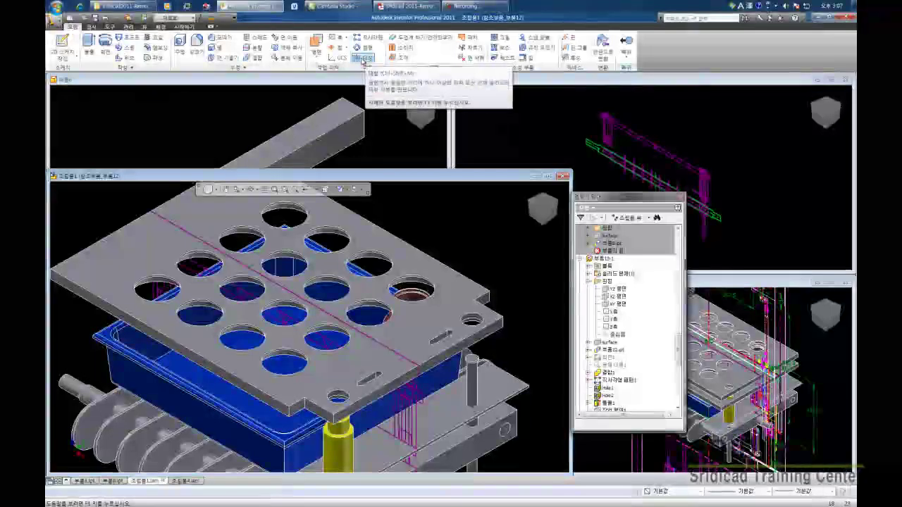
# Mirror the corner hole, notch and slot features across the YZ plane
pyautogui.click(367, 61)
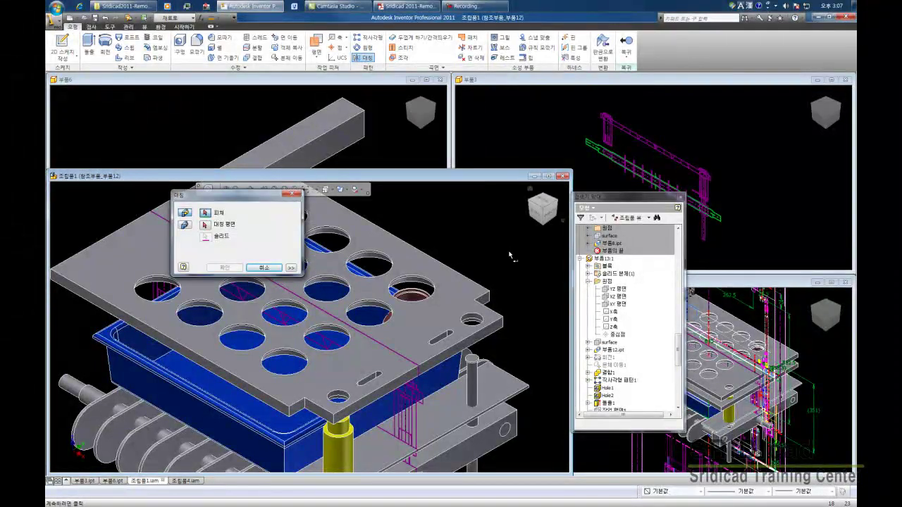
pyautogui.moveTo(680, 345); pyautogui.dragTo(681, 358)
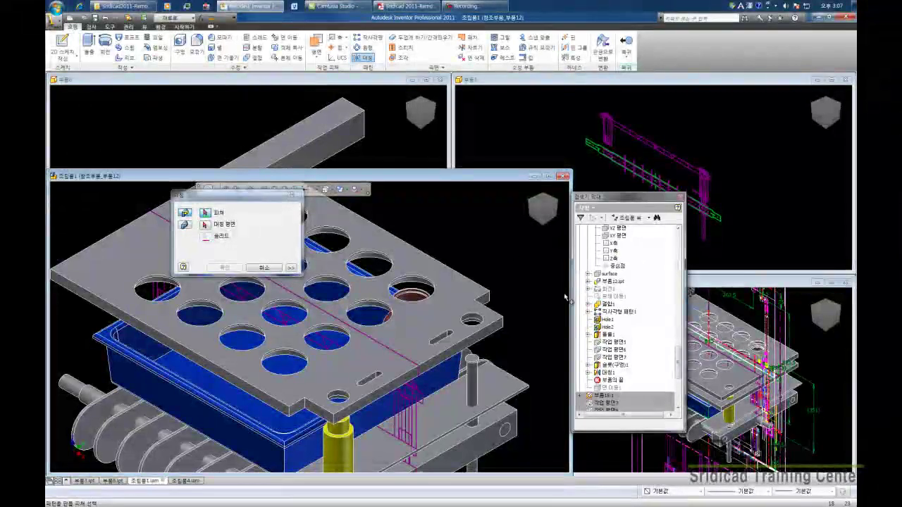
pyautogui.click(607, 327)
pyautogui.click(607, 334)
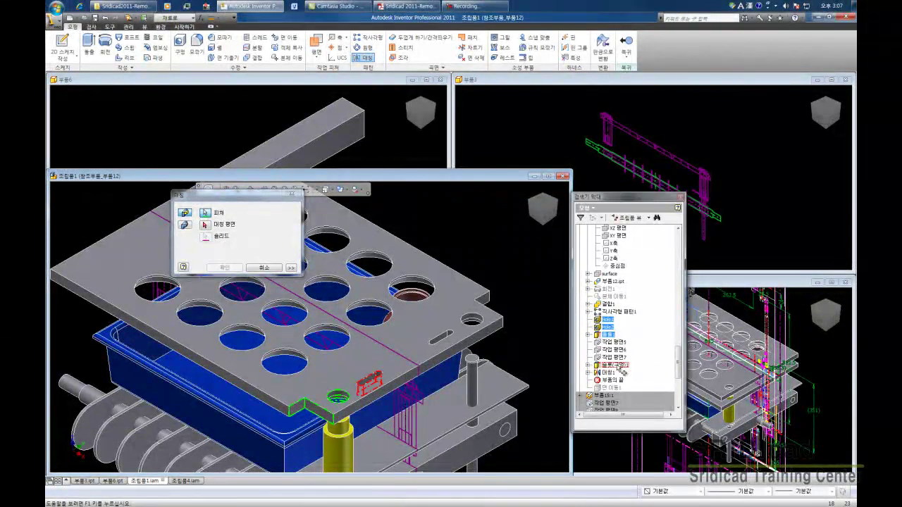
pyautogui.click(615, 366)
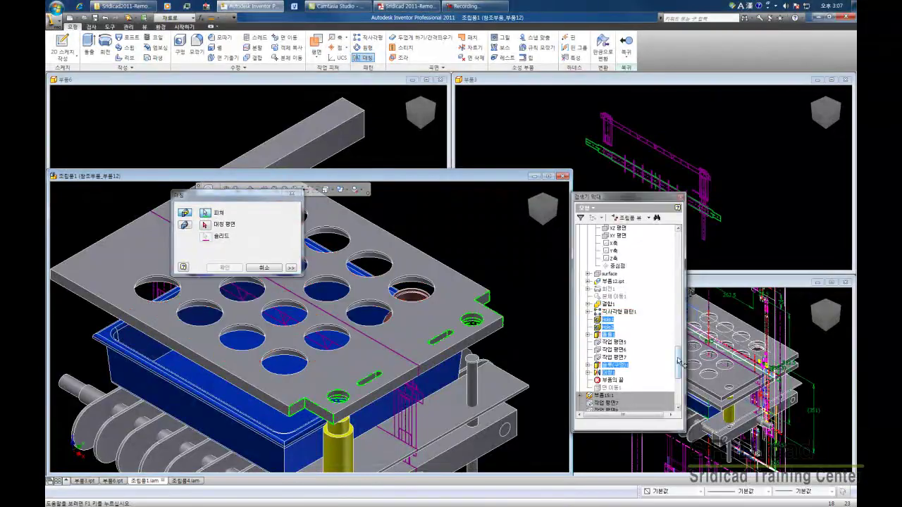
pyautogui.moveTo(679, 363); pyautogui.dragTo(678, 345)
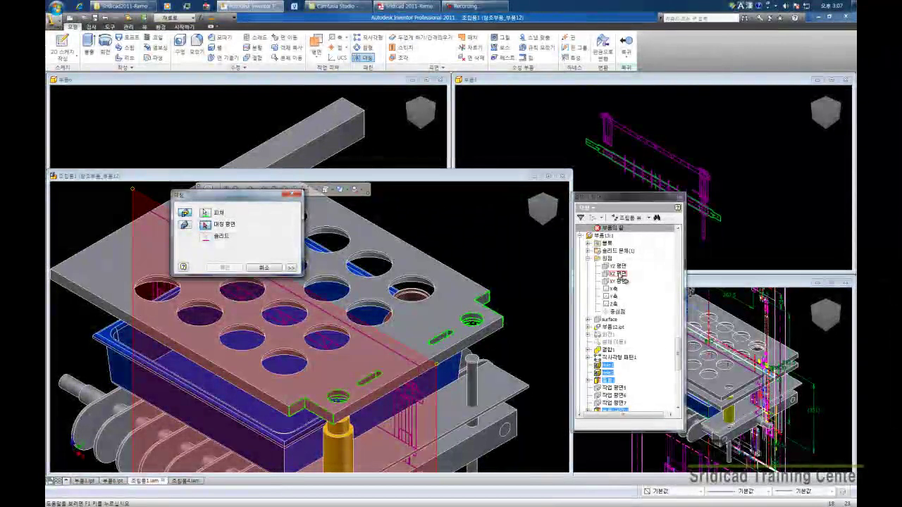
pyautogui.click(619, 268)
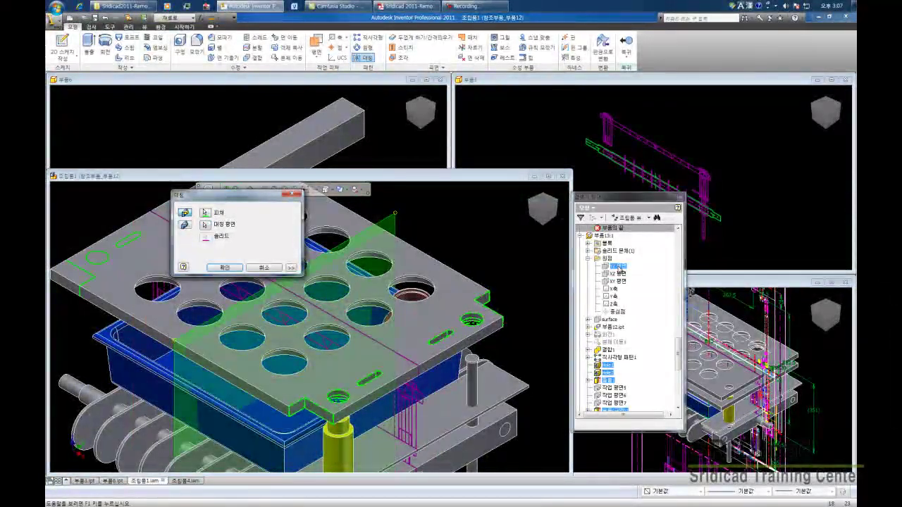
pyautogui.click(222, 267)
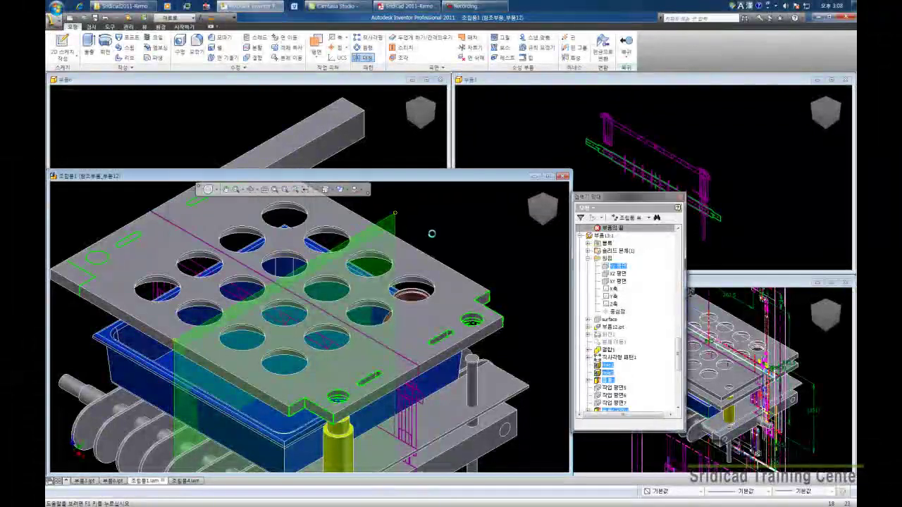
# Finish the part edit and save the assembly together with the changed part
pyautogui.press('F6')
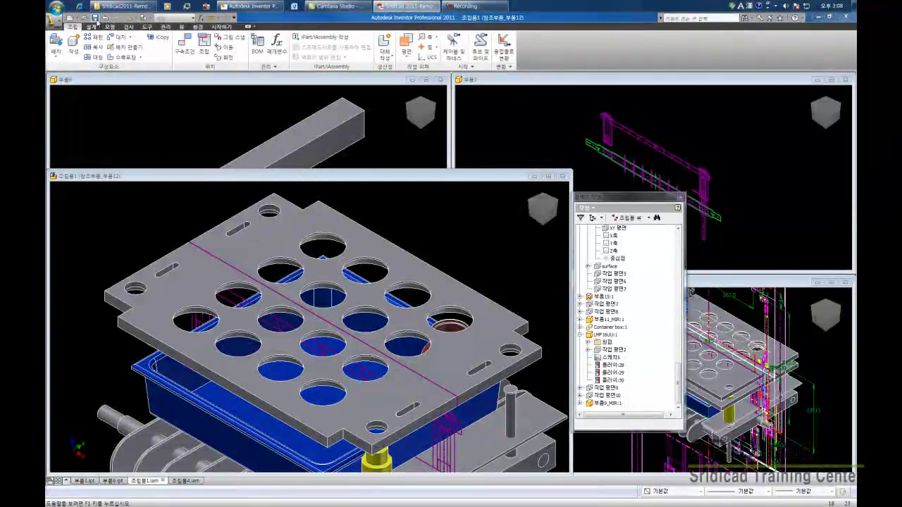
pyautogui.click(96, 19)
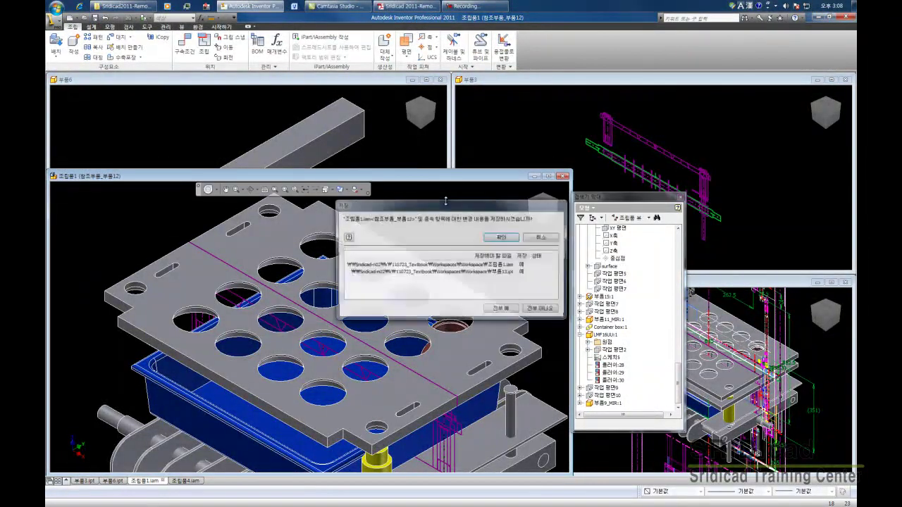
pyautogui.moveTo(498, 206); pyautogui.dragTo(465, 208)
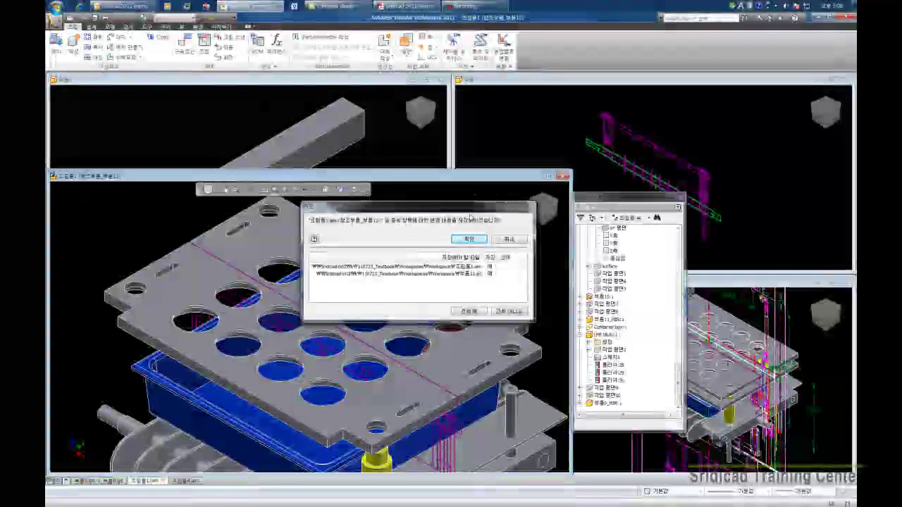
pyautogui.click(467, 239)
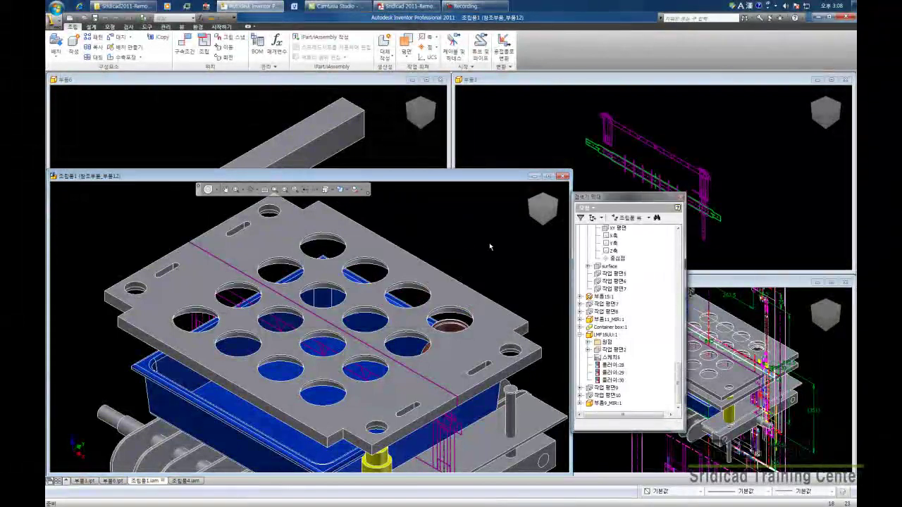
# Pan the assembly view slightly upward and start Grip Snap
pyautogui.press('F2')
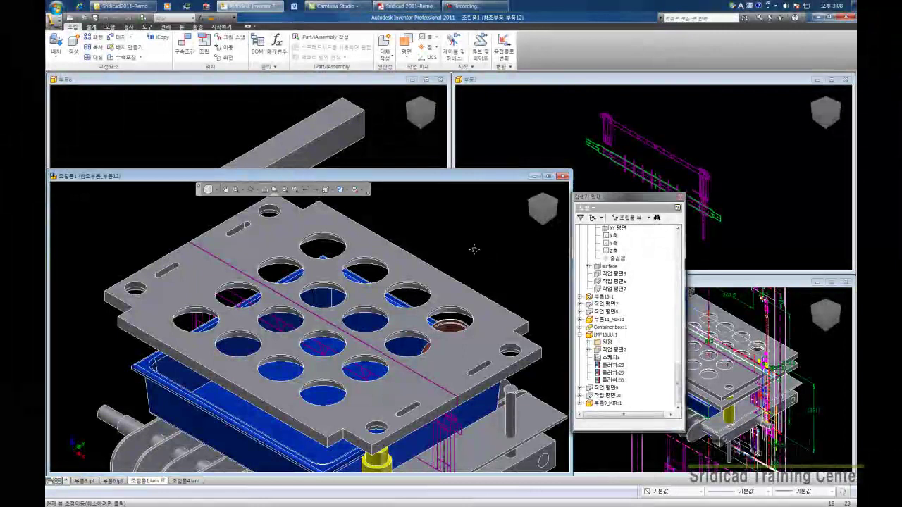
pyautogui.moveTo(473, 249); pyautogui.dragTo(470, 235)
pyautogui.click(230, 39)
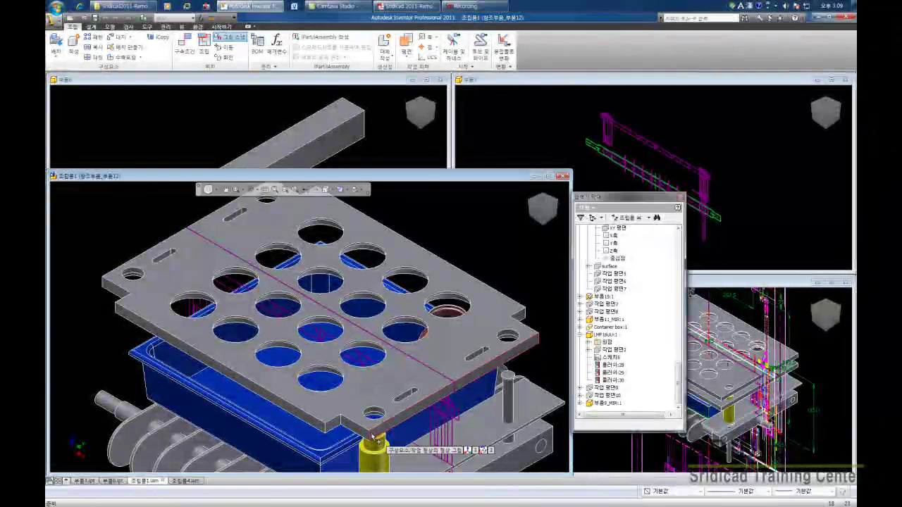
# Grip-snap the top plate 50 mm vertically onto the yellow pin, then finish
pyautogui.scroll(3, 375, 439)
pyautogui.scroll(-2, 376, 436)
pyautogui.scroll(2, 375, 433)
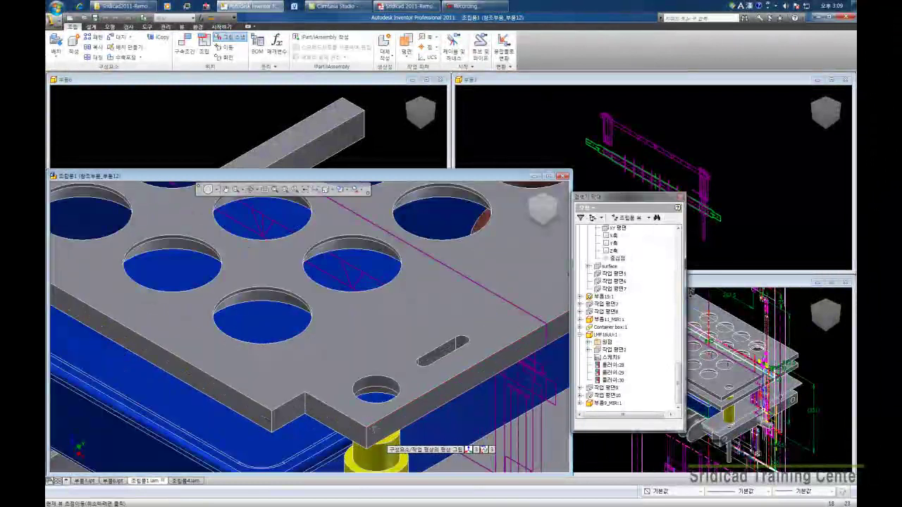
pyautogui.moveTo(376, 433); pyautogui.dragTo(338, 283, button='middle')
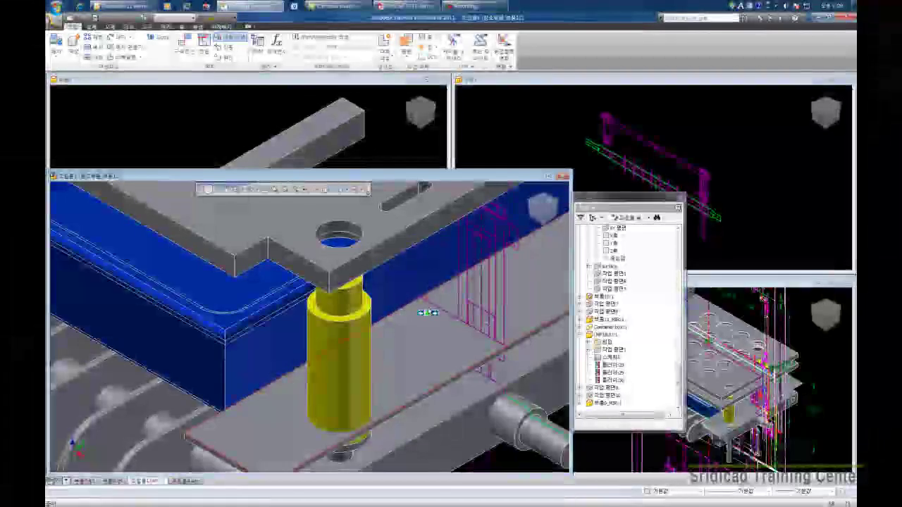
pyautogui.click(329, 280)
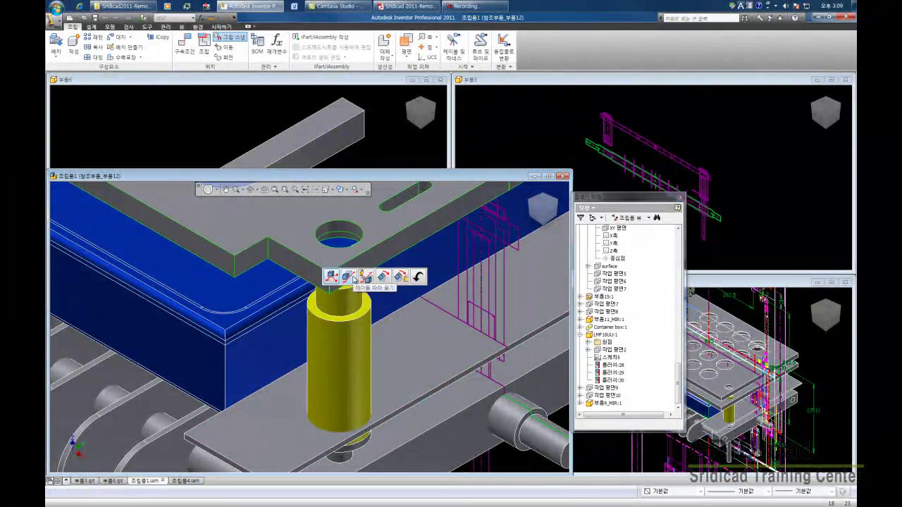
pyautogui.moveTo(355, 278)
pyautogui.mouseDown()
pyautogui.moveTo(354, 246)
pyautogui.moveTo(360, 324)
pyautogui.mouseUp()
pyautogui.write('50')
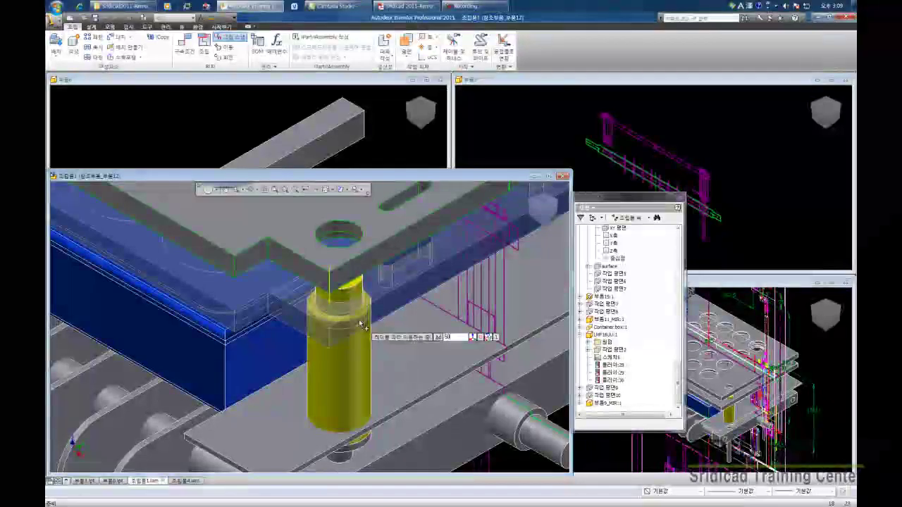
pyautogui.rightClick(360, 325)
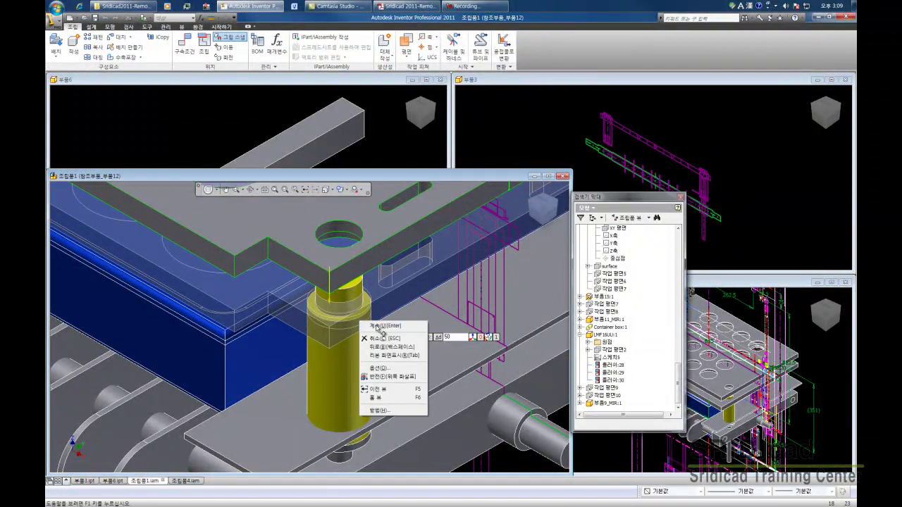
pyautogui.click(377, 326)
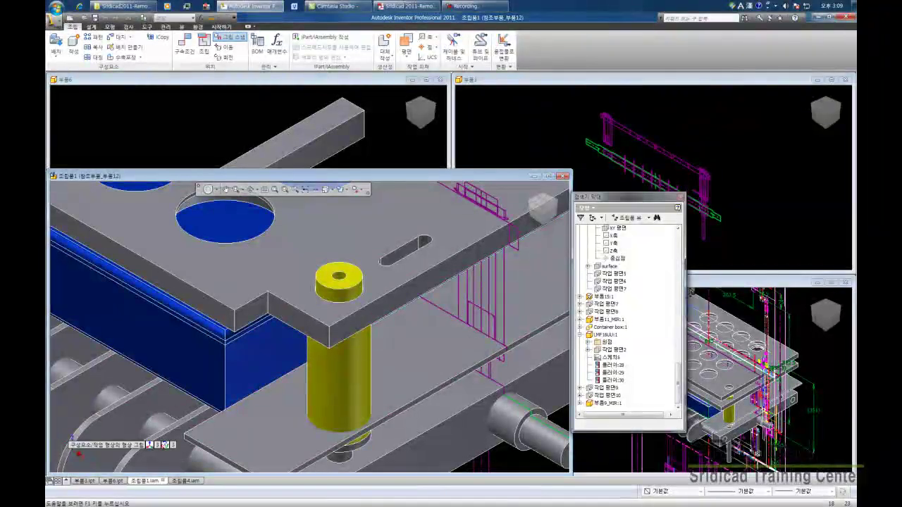
pyautogui.rightClick(377, 310)
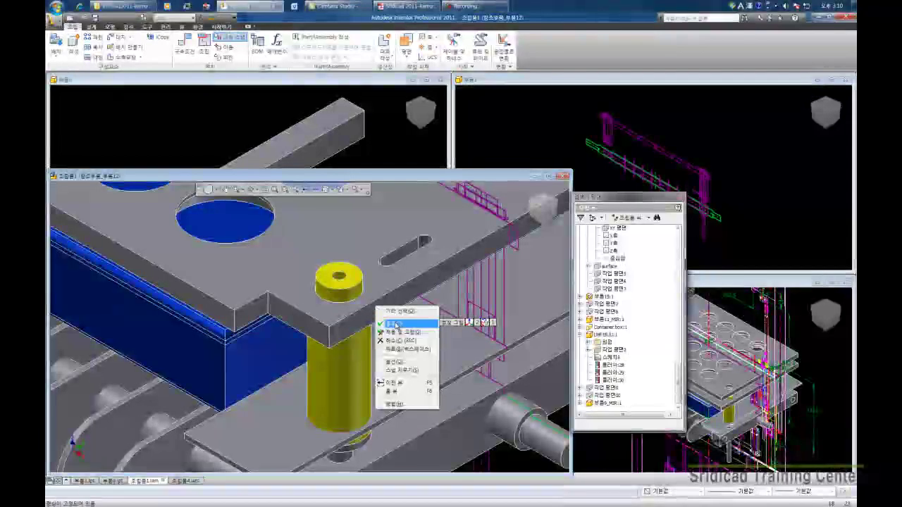
pyautogui.click(397, 324)
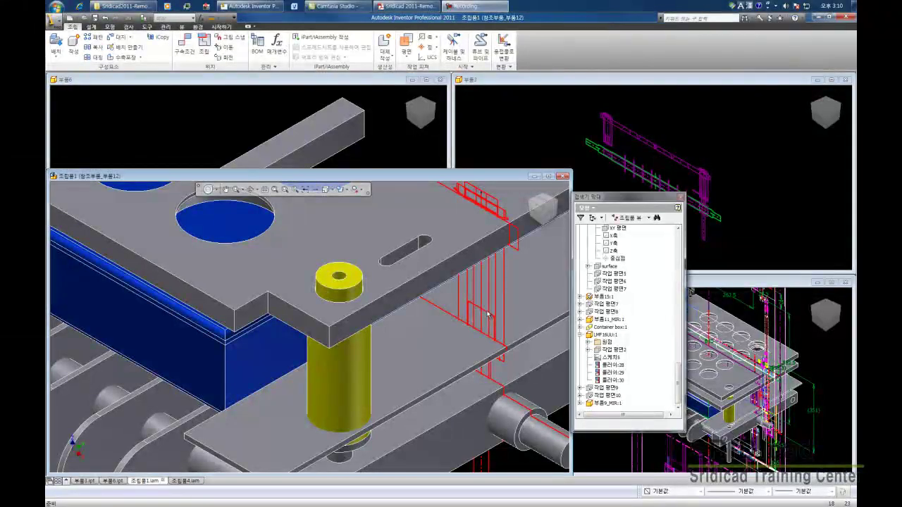
# Save the 조립품4 assembly and its dependent files
pyautogui.click(777, 282)
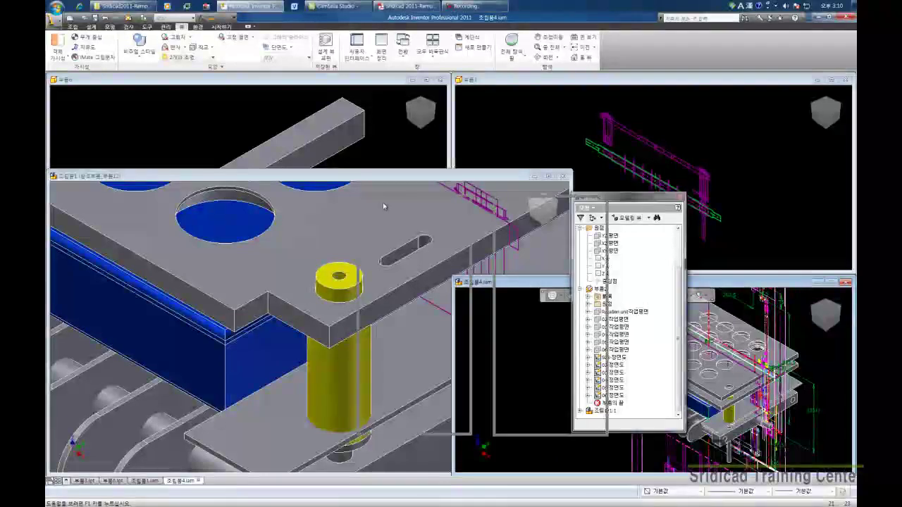
pyautogui.moveTo(383, 207); pyautogui.dragTo(384, 206)
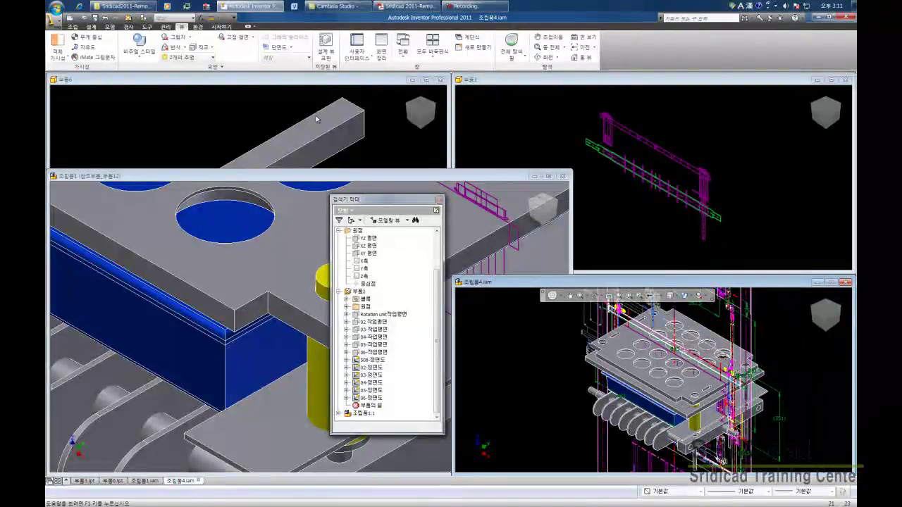
pyautogui.click(96, 19)
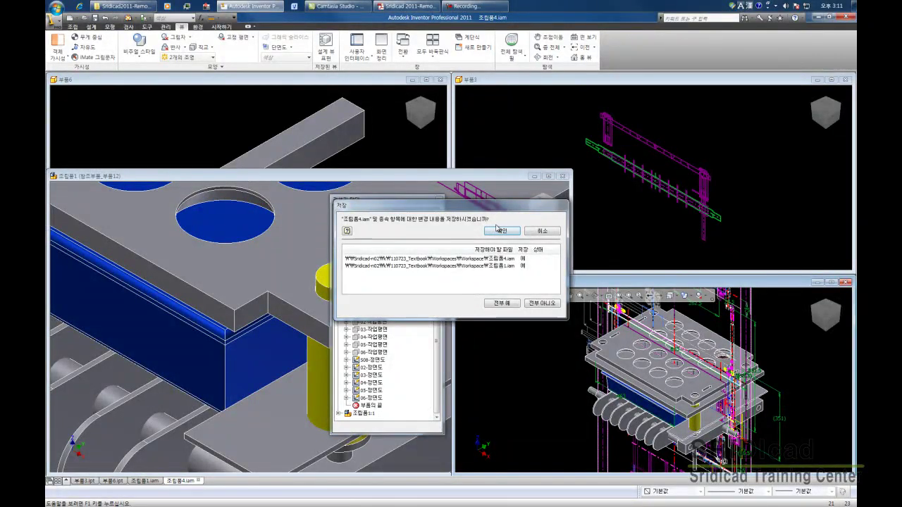
pyautogui.click(503, 231)
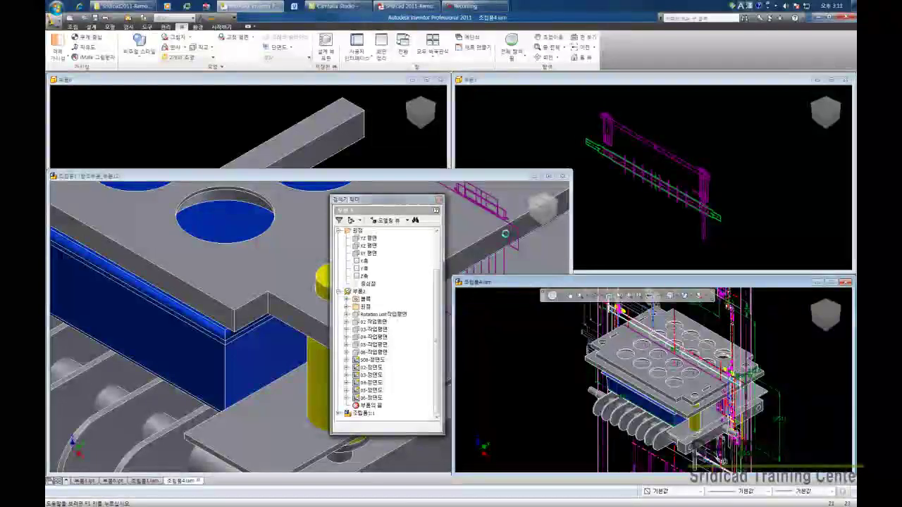
# Clear the XY plane selection and open a part's representation settings
pyautogui.click(549, 371)
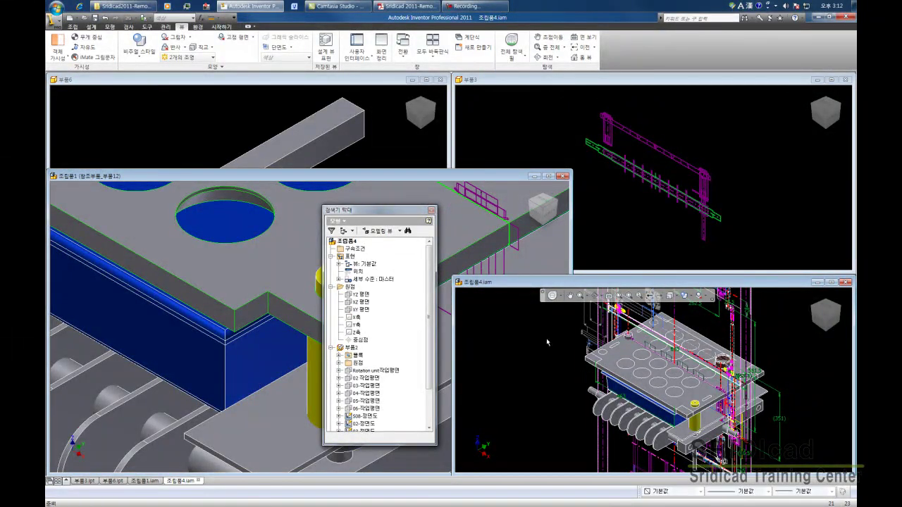
pyautogui.rightClick(627, 351)
pyautogui.click(649, 190)
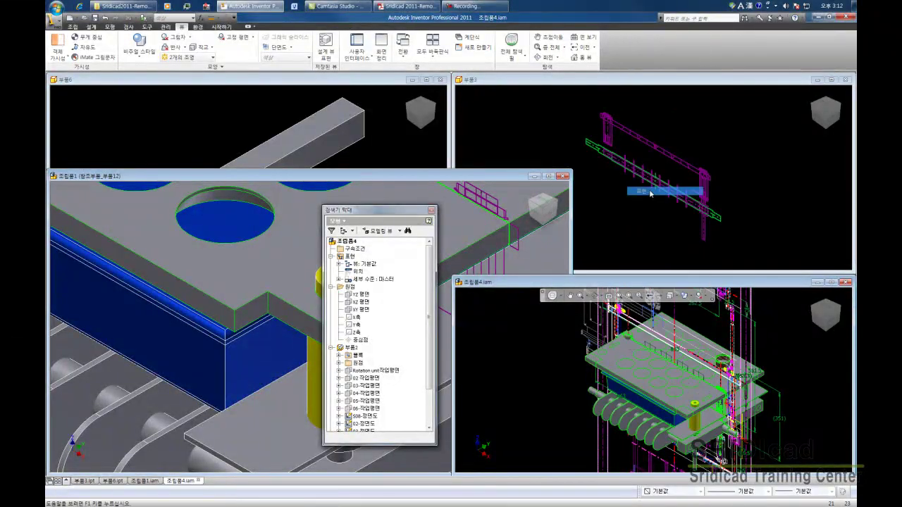
pyautogui.moveTo(474, 201); pyautogui.dragTo(589, 269)
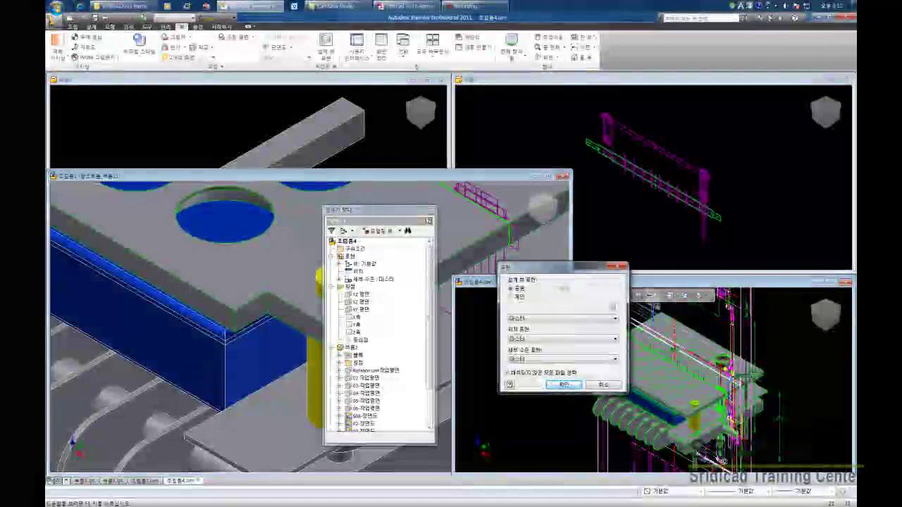
# Apply the hidden-스케치,사용자작업평면 design view and 참조부품_부품12 level of detail, associative
pyautogui.click(551, 319)
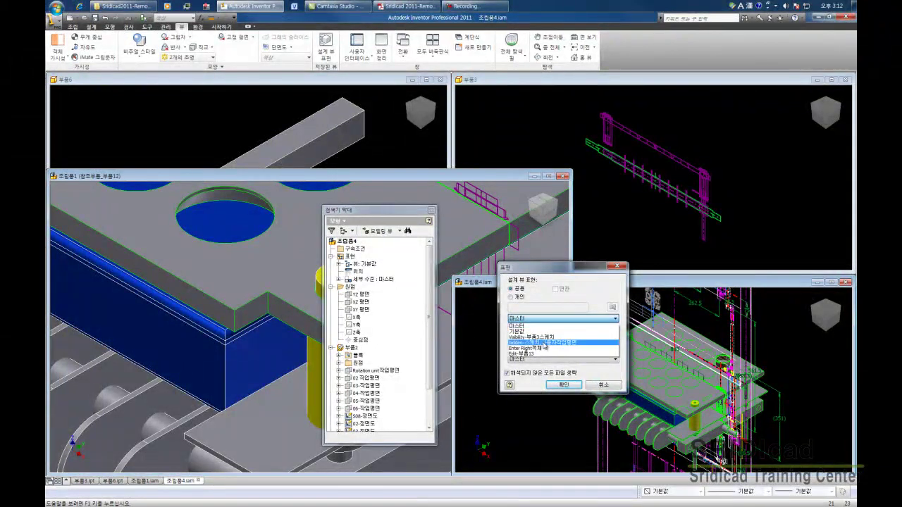
pyautogui.click(554, 342)
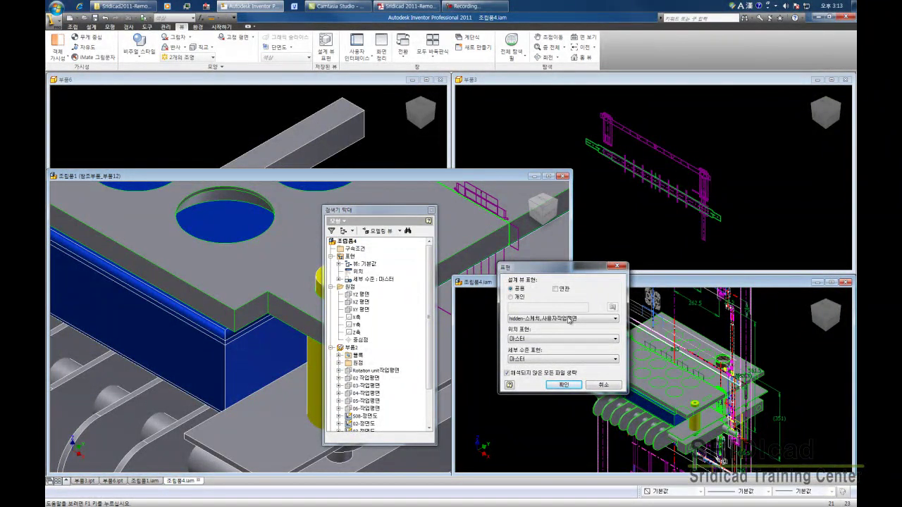
pyautogui.click(540, 359)
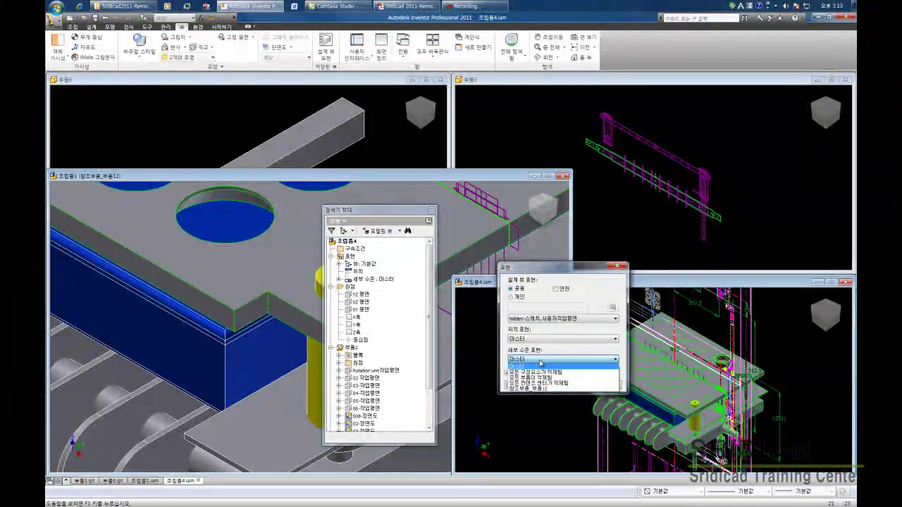
pyautogui.click(539, 389)
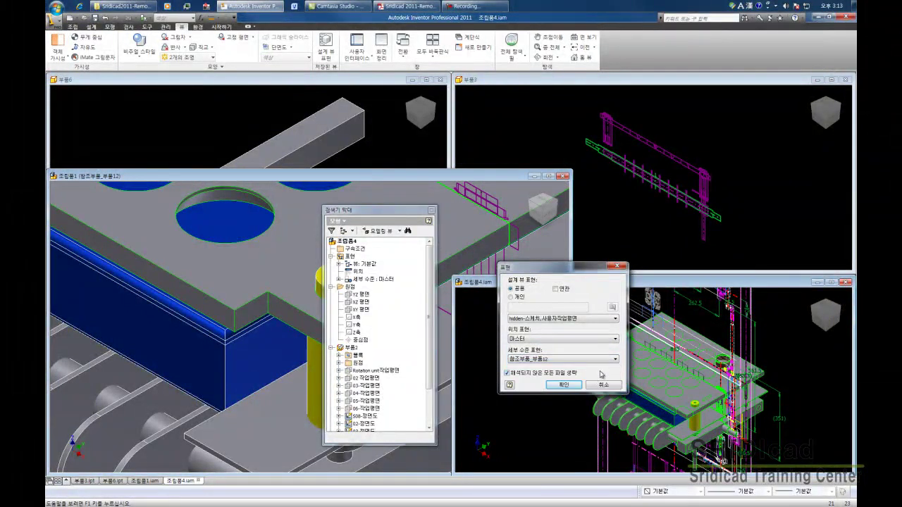
pyautogui.click(556, 288)
pyautogui.click(563, 384)
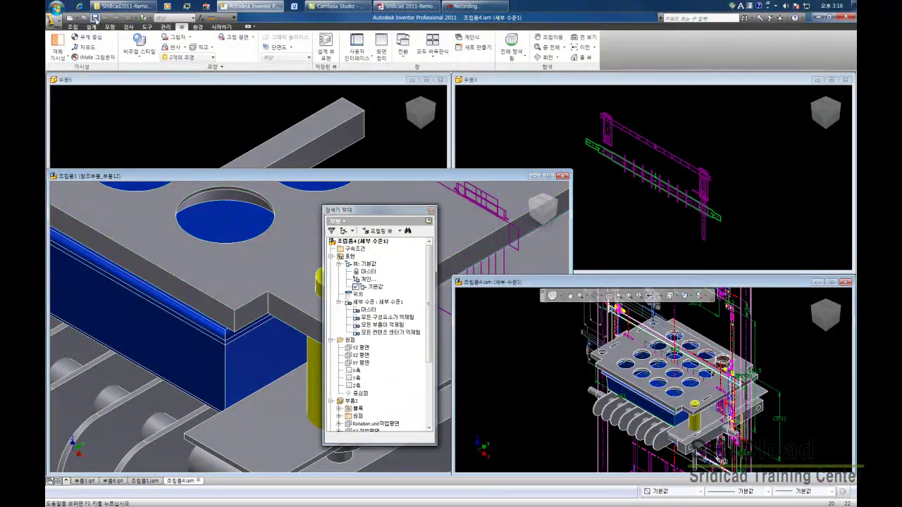
# Save the new level of detail as 조립품4.iam
pyautogui.click(94, 18)
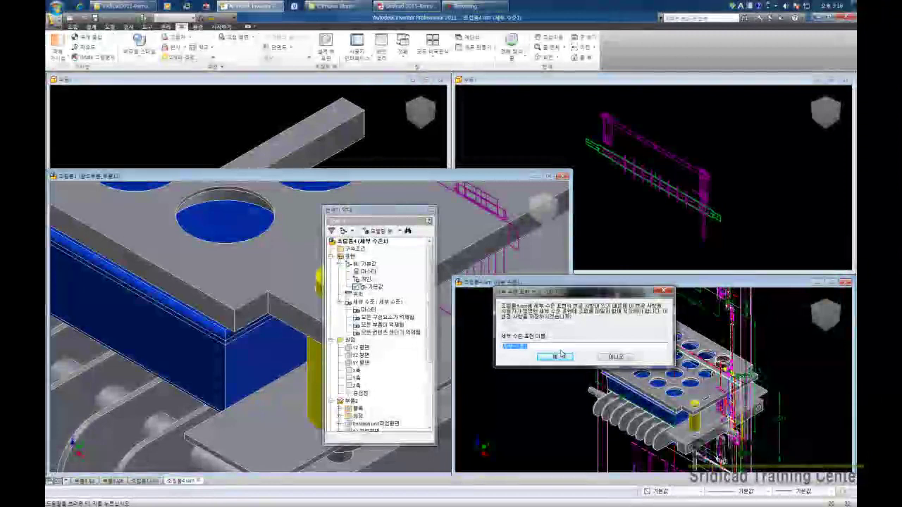
pyautogui.write('조립품4')
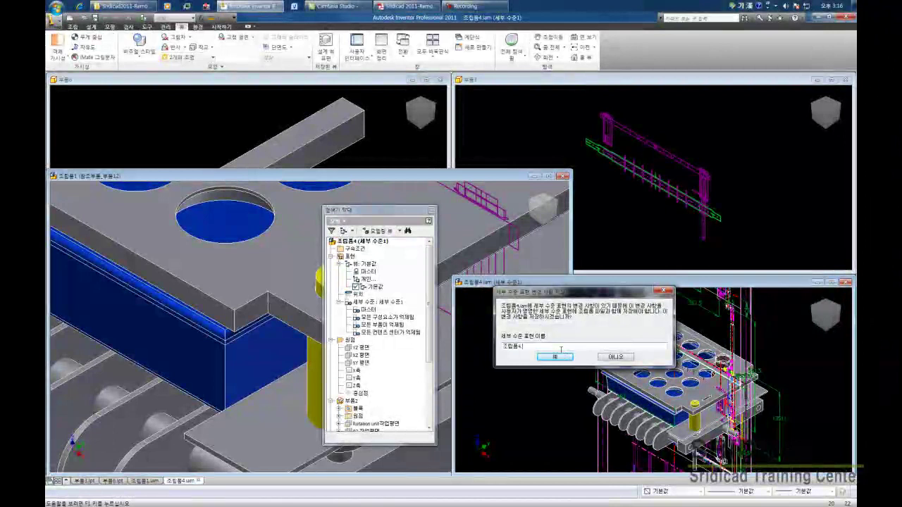
pyautogui.write('.iam')
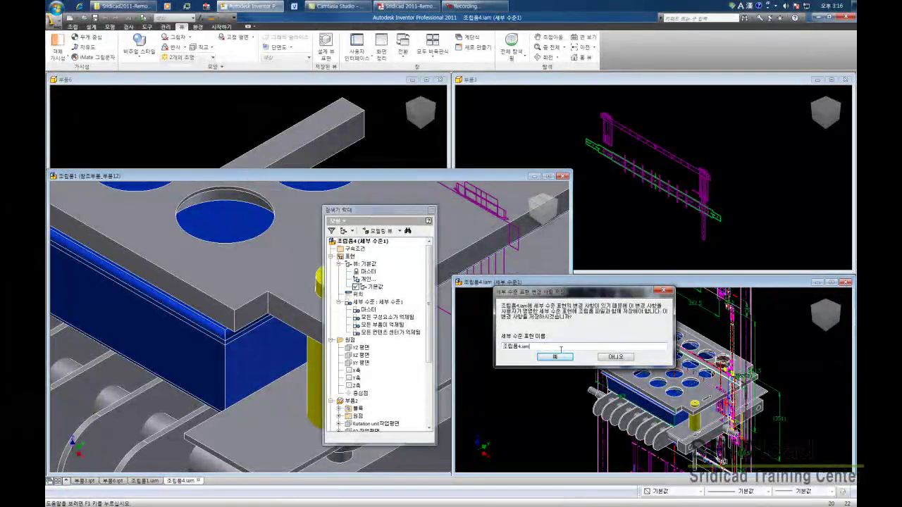
pyautogui.click(563, 356)
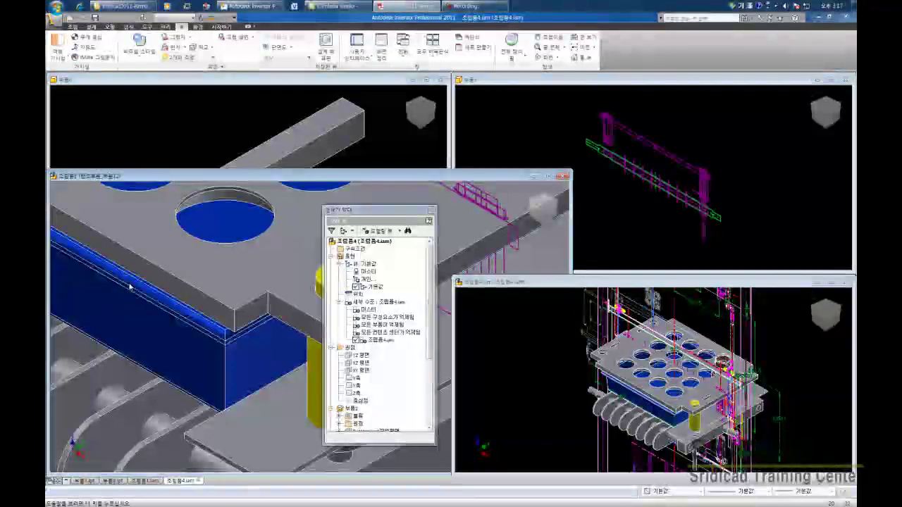
# Copy the 조립품4.iam level of detail into a design view, then return to the PDF tutorial
pyautogui.rightClick(387, 340)
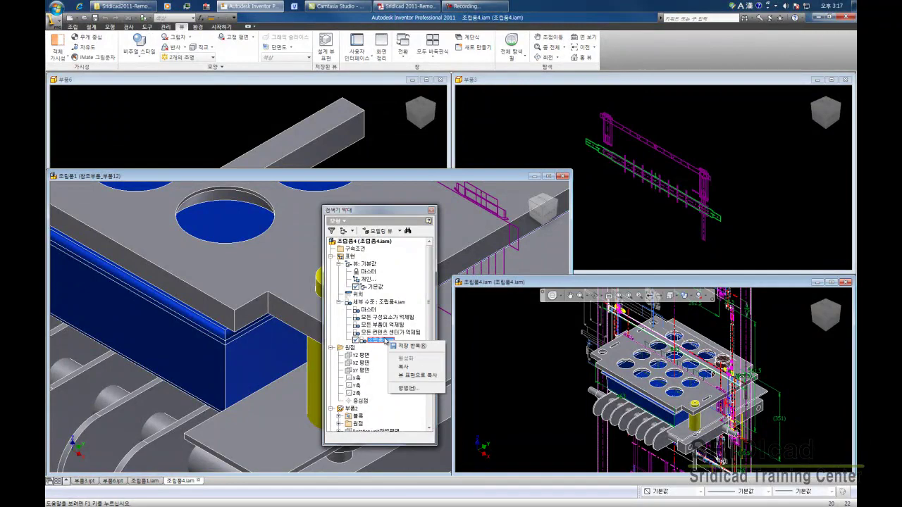
pyautogui.click(403, 376)
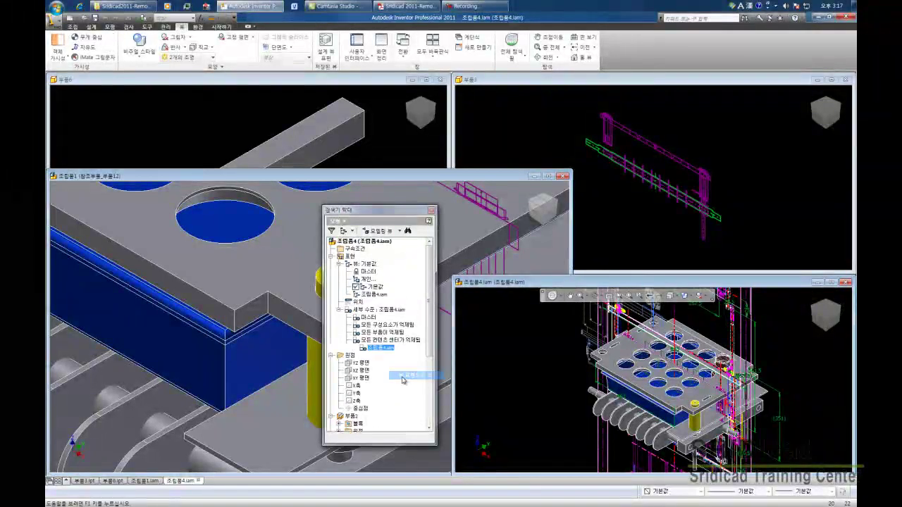
pyautogui.click(409, 6)
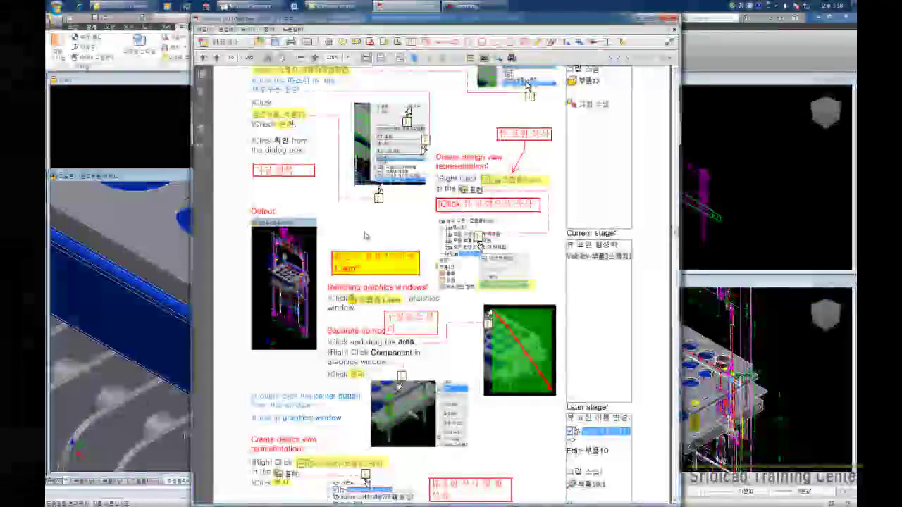
# Scroll the tutorial PDF page up and back down to read further
pyautogui.scroll(3, 366, 236)
pyautogui.scroll(-3, 451, 226)
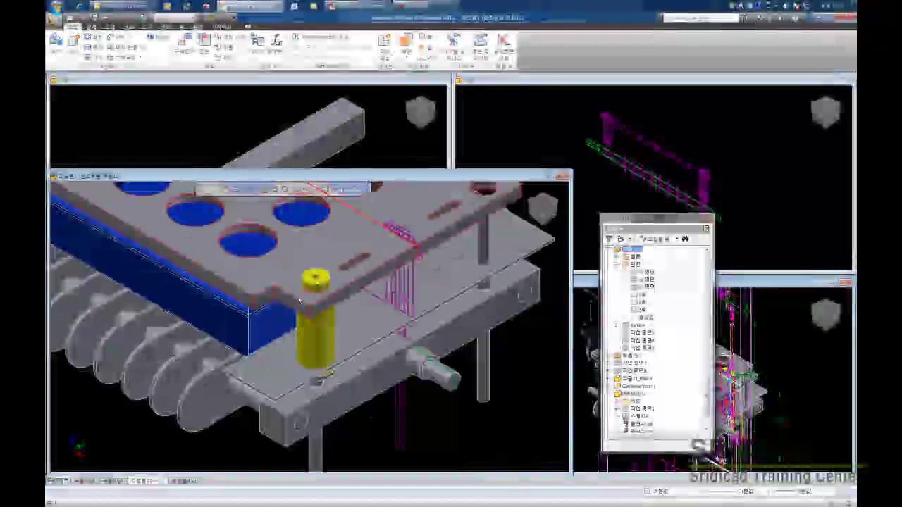
# Orbit to a higher angle and isolate the selected square bar and yellow bushing
pyautogui.keyDown('shift'); pyautogui.moveTo(325, 265); pyautogui.dragTo(431, 276, button='middle'); pyautogui.keyUp('shift')
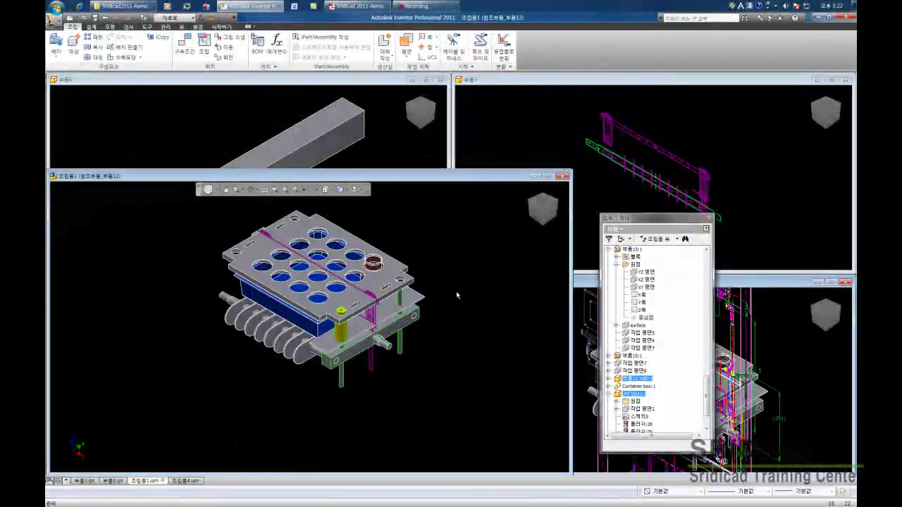
pyautogui.rightClick(419, 292)
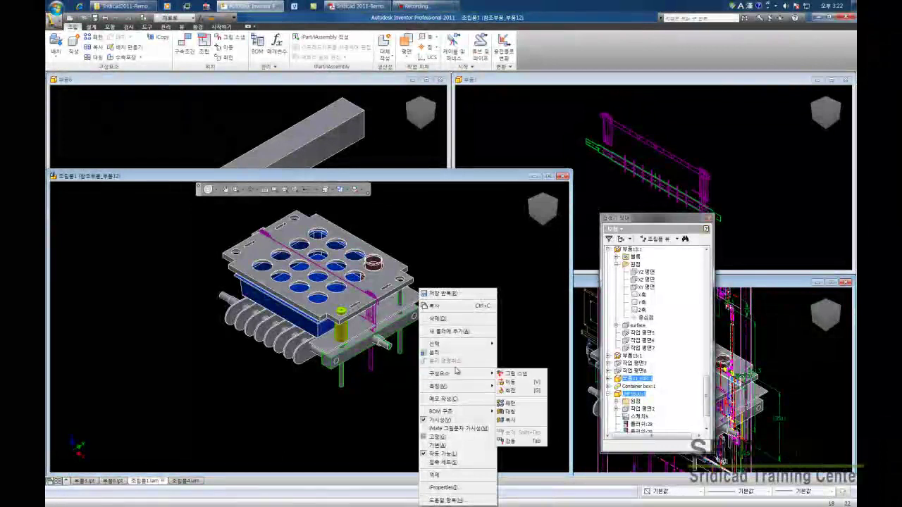
pyautogui.click(434, 353)
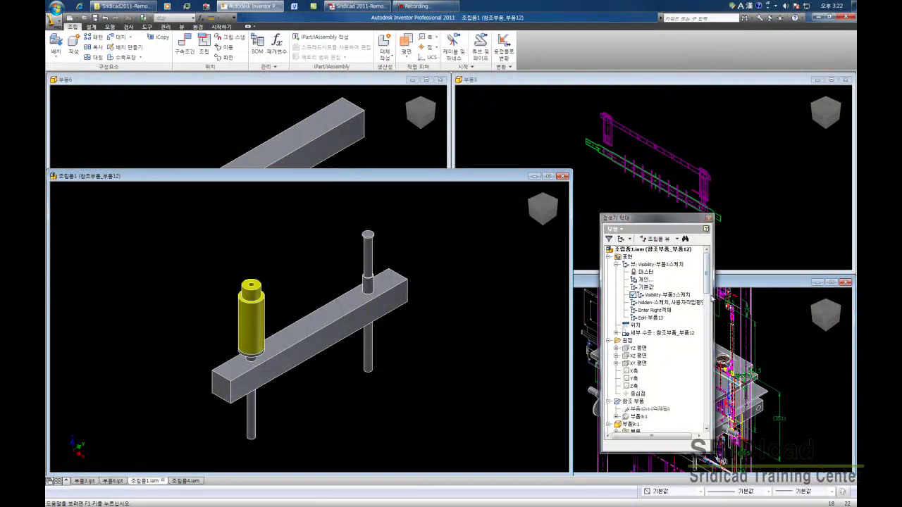
# Duplicate the Visibility-부품3스케치 design view, activate the copy and rename it Edit-부품10
pyautogui.rightClick(671, 295)
pyautogui.click(692, 334)
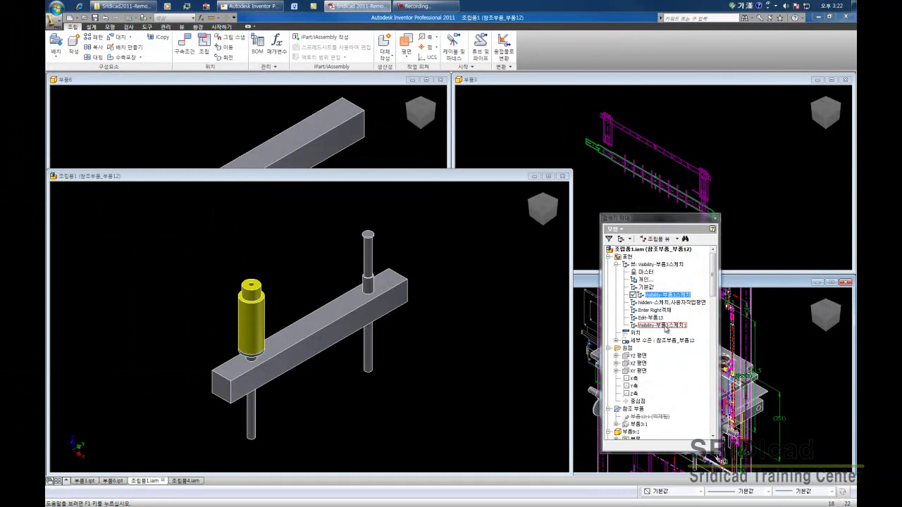
pyautogui.doubleClick(666, 325)
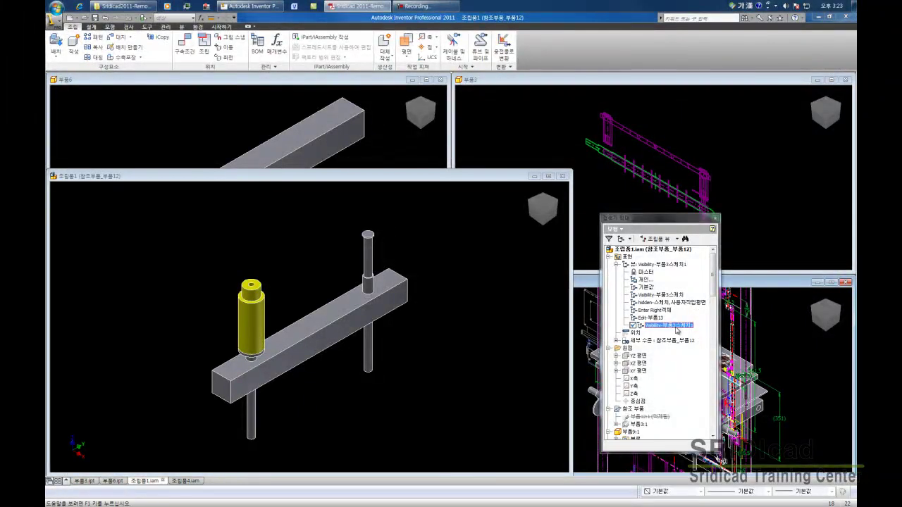
pyautogui.click(676, 327)
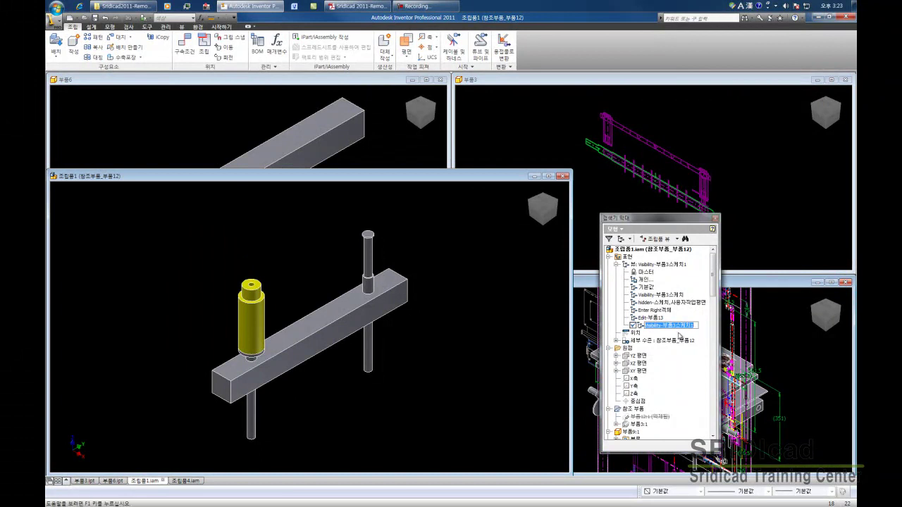
pyautogui.write('단순')
pyautogui.write('부품10')
pyautogui.click(489, 376)
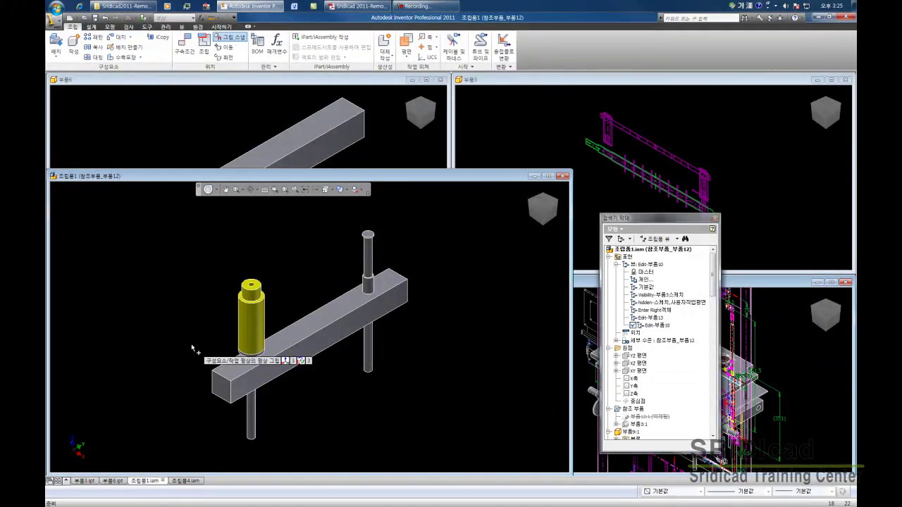
# Show all hidden parts in the Edit-부품10 view and return to the Home view
pyautogui.scroll(-3, 159, 328)
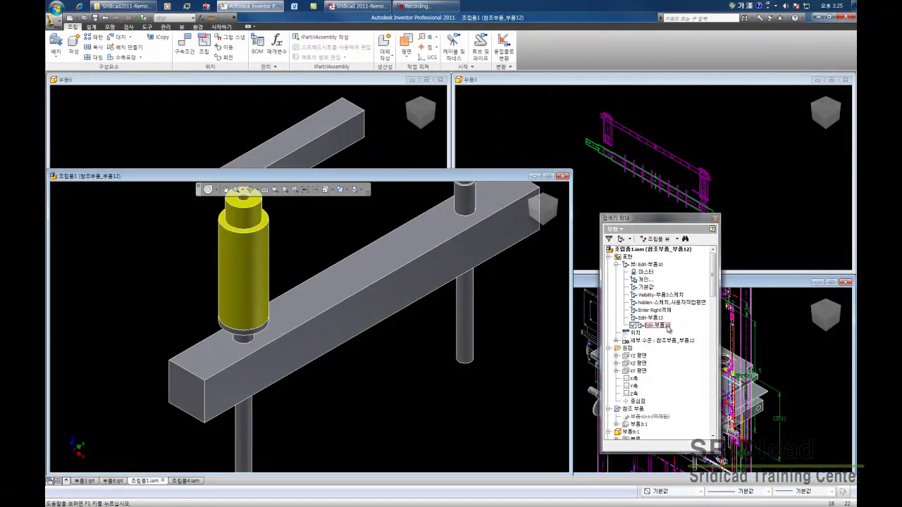
pyautogui.rightClick(668, 328)
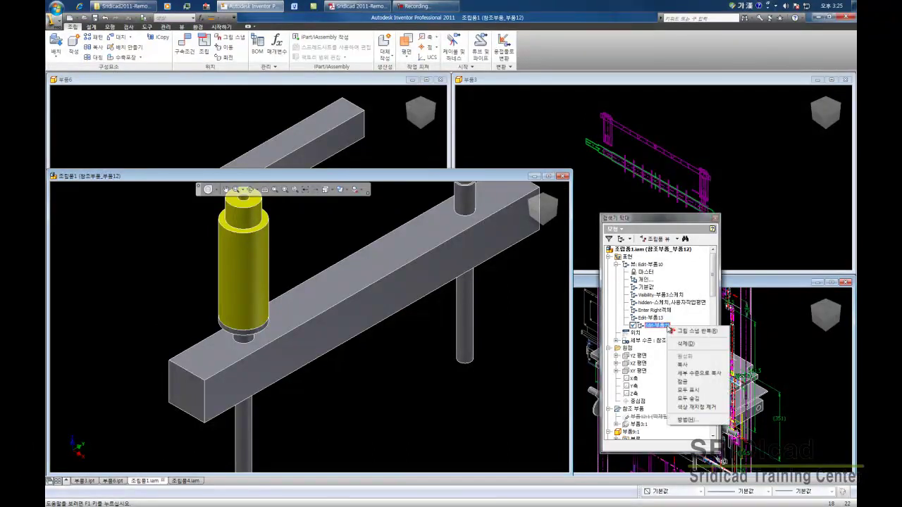
pyautogui.click(690, 390)
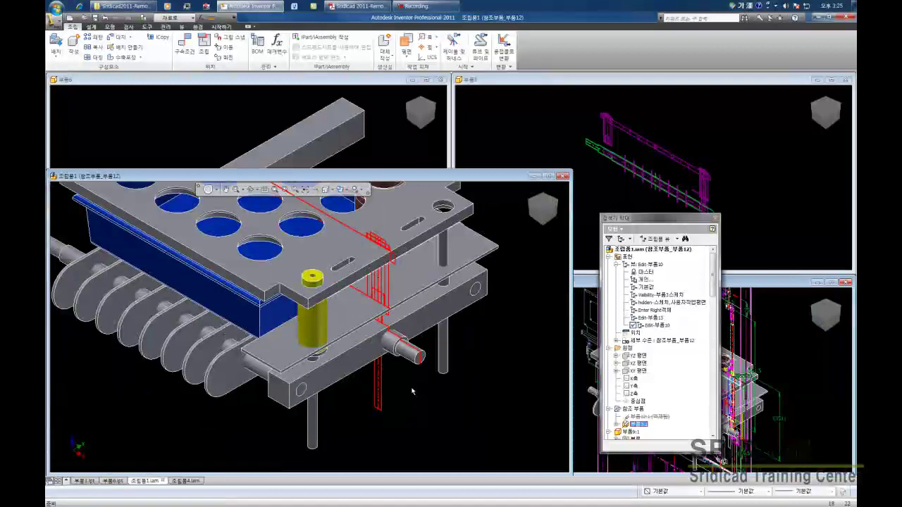
pyautogui.press('F6')
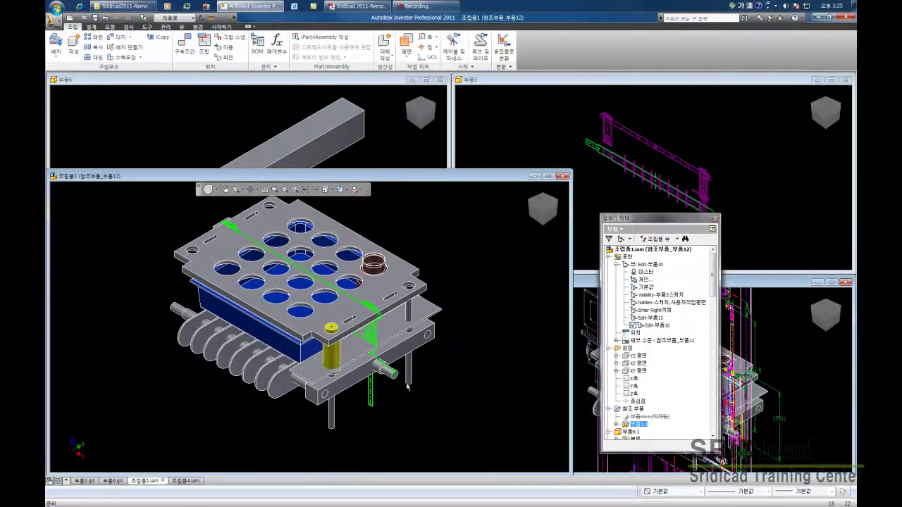
pyautogui.scroll(-2, 391, 378)
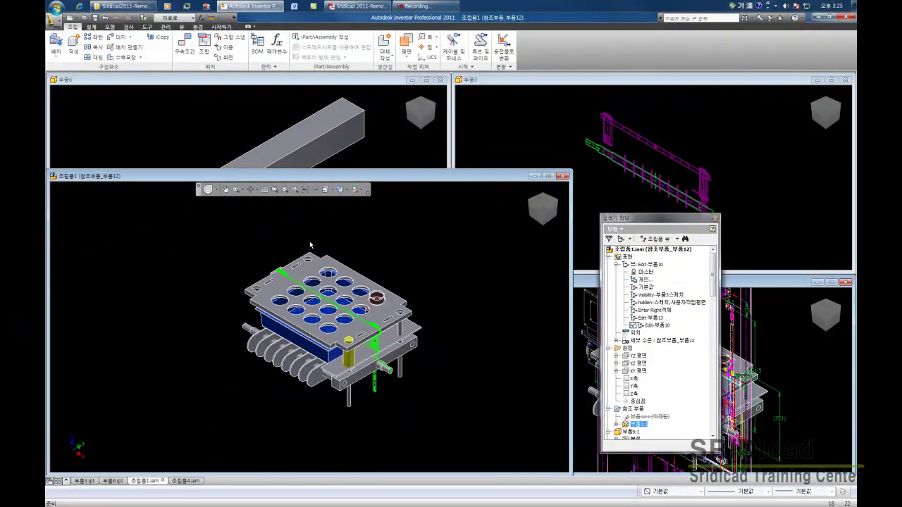
# Window-select the parts on the assembly's right side and isolate them
pyautogui.moveTo(310, 245); pyautogui.dragTo(459, 410)
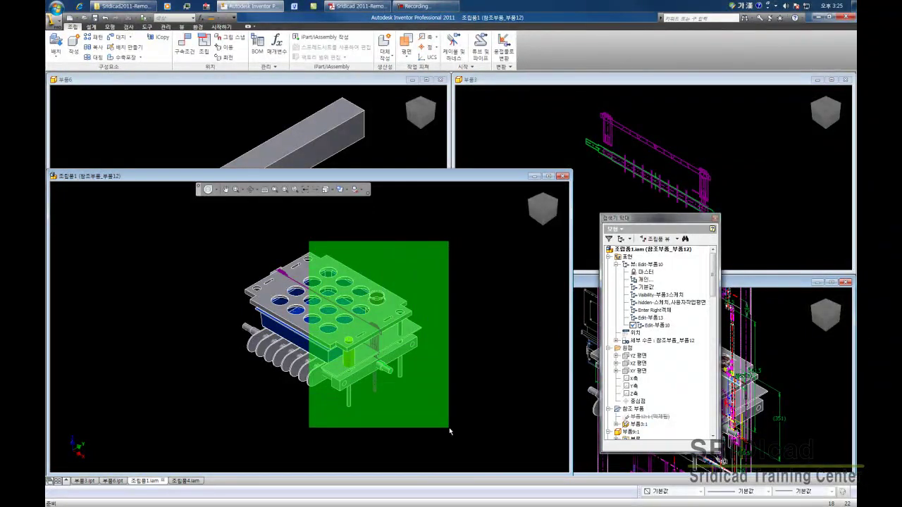
pyautogui.moveTo(460, 410); pyautogui.dragTo(448, 427)
pyautogui.rightClick(440, 327)
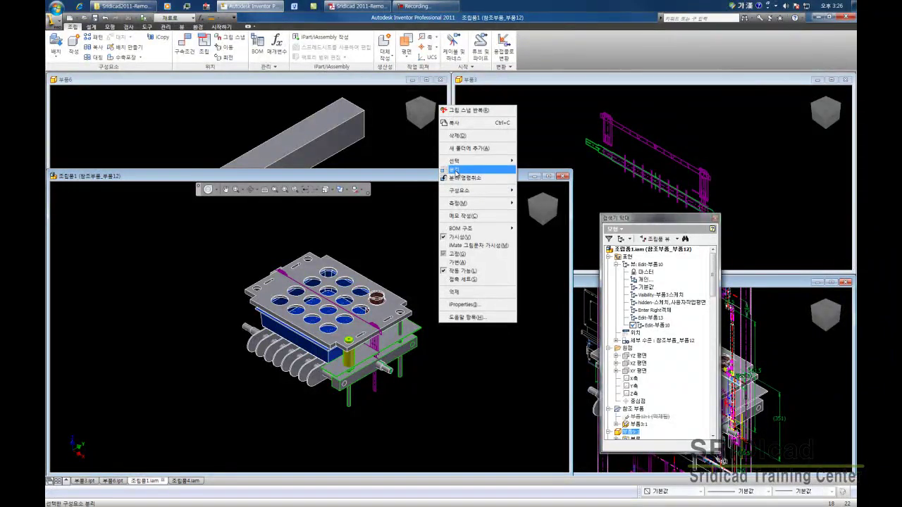
pyautogui.click(456, 172)
pyautogui.click(453, 305)
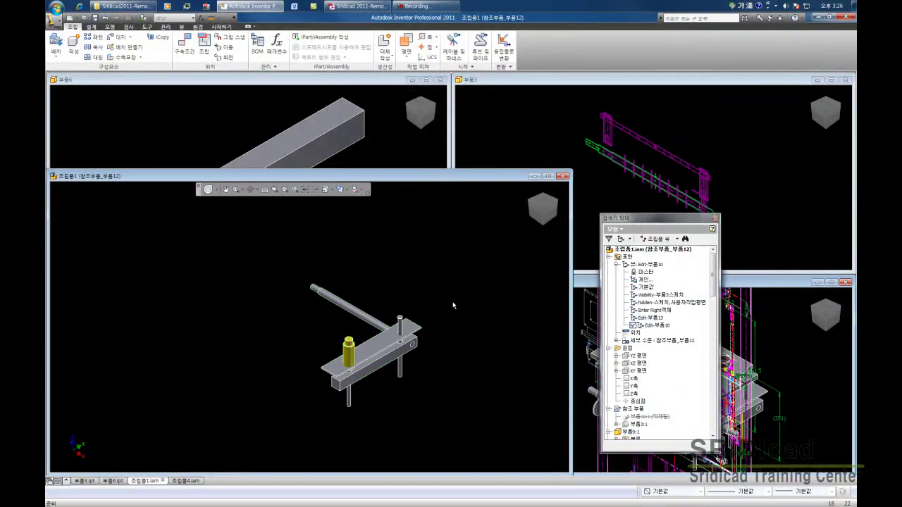
# Hide the long rod, fit the remaining parts in view and save the assembly
pyautogui.click(346, 309)
pyautogui.rightClick(369, 282)
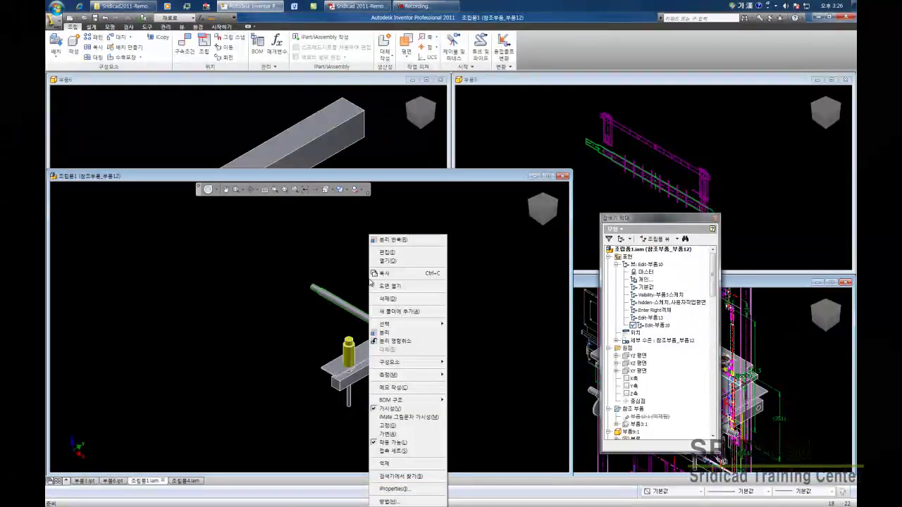
pyautogui.click(260, 349)
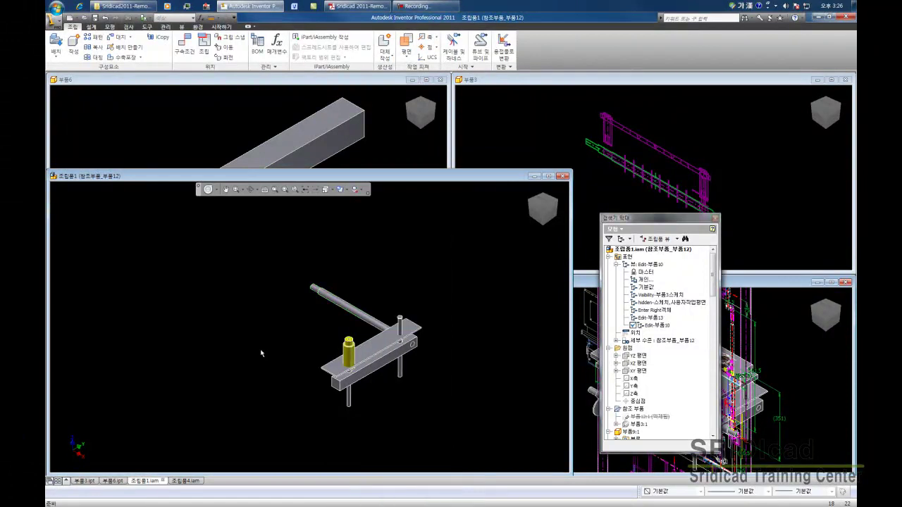
pyautogui.rightClick(356, 311)
pyautogui.click(381, 213)
pyautogui.press('Home')
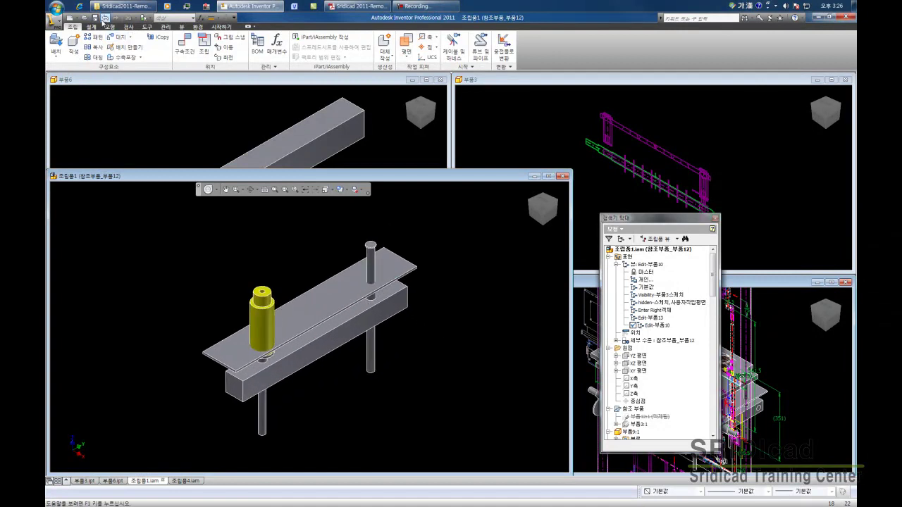
pyautogui.click(95, 19)
# Activate the Visibility-부품3스케치 design view and show all its parts
pyautogui.doubleClick(659, 294)
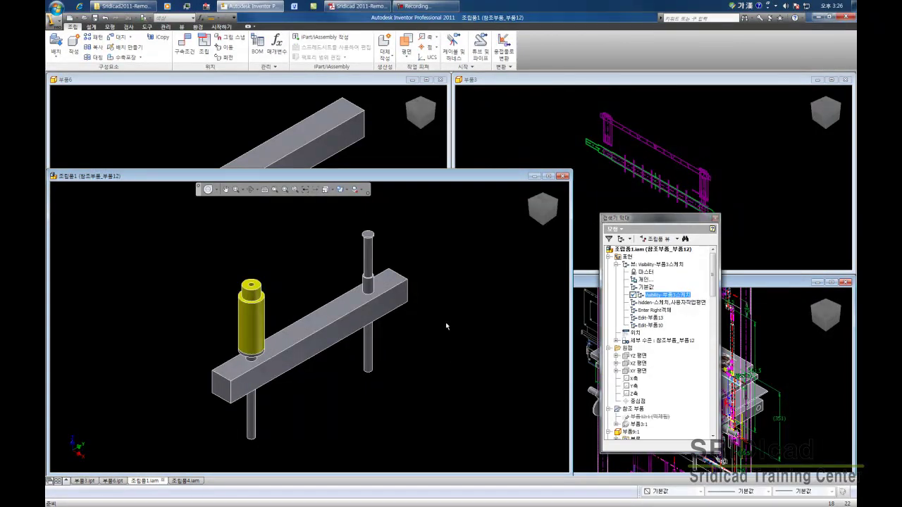
pyautogui.rightClick(668, 295)
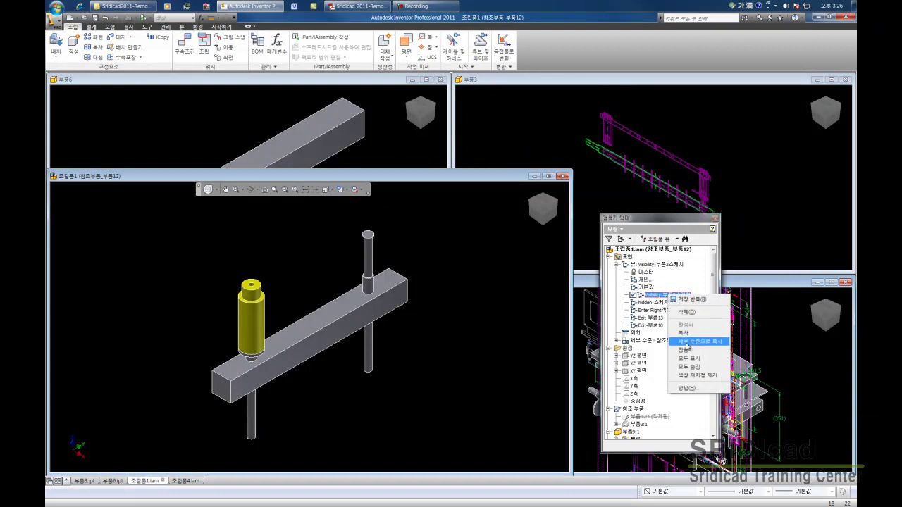
pyautogui.click(689, 358)
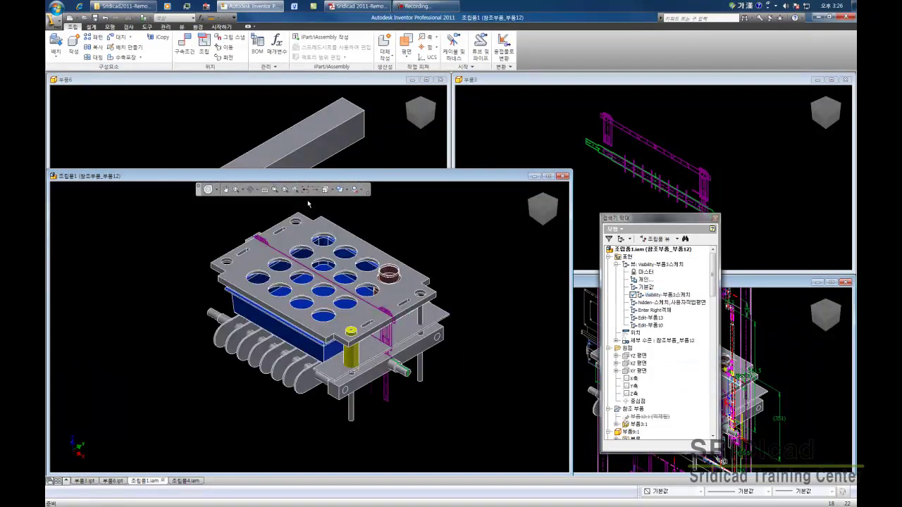
# Isolate the window-selected bar, plate, cylinder and shafts, then fit them in view
pyautogui.moveTo(308, 201); pyautogui.dragTo(482, 442)
pyautogui.rightClick(419, 236)
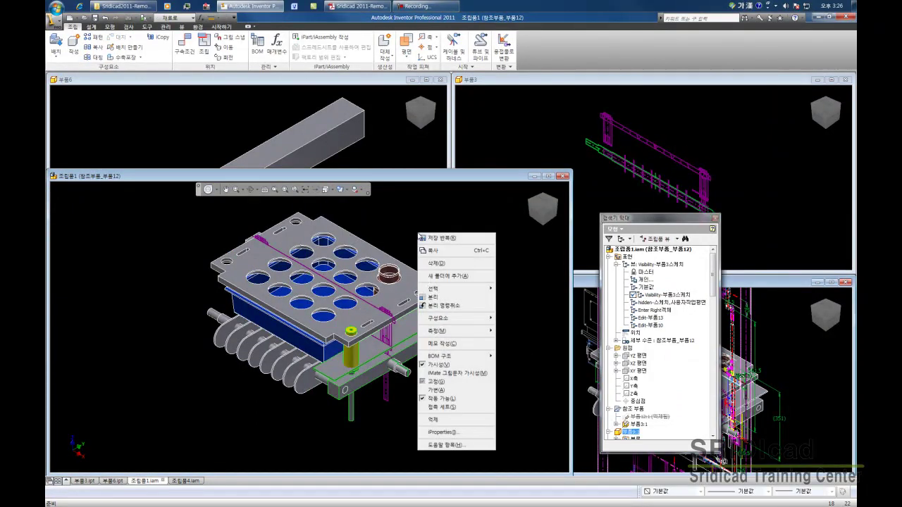
pyautogui.click(444, 298)
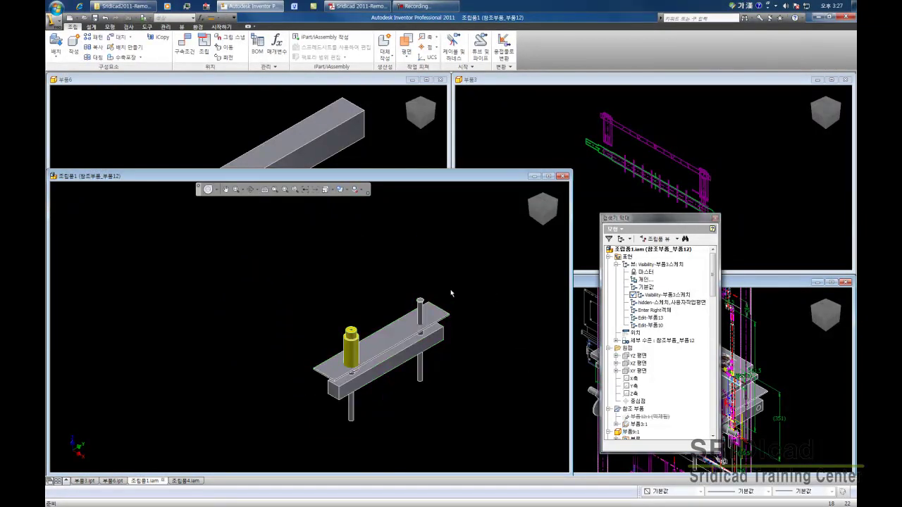
pyautogui.press('Home')
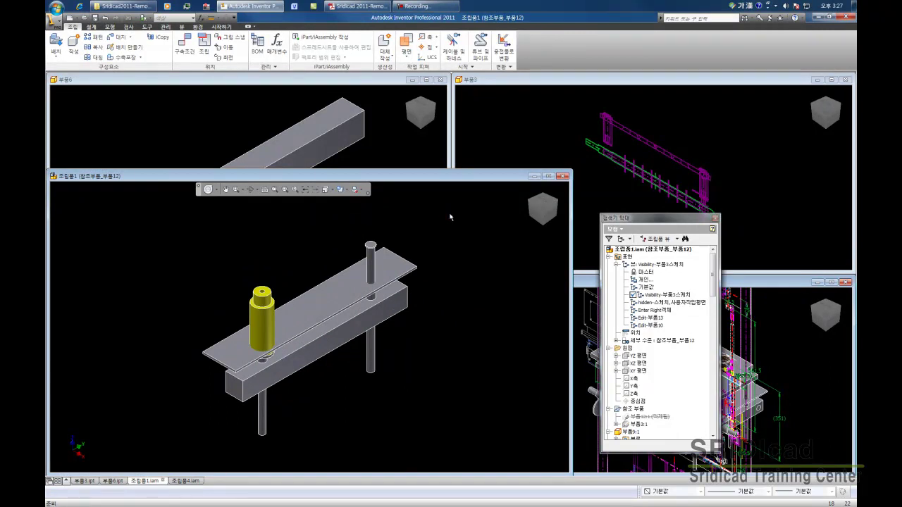
pyautogui.moveTo(629, 219); pyautogui.dragTo(611, 214)
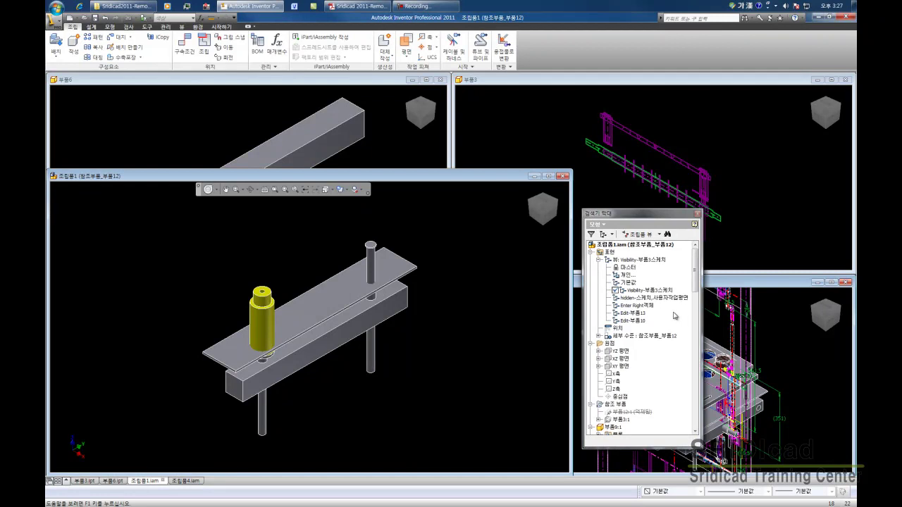
# Activate the Edit-부품10 design view
pyautogui.doubleClick(635, 320)
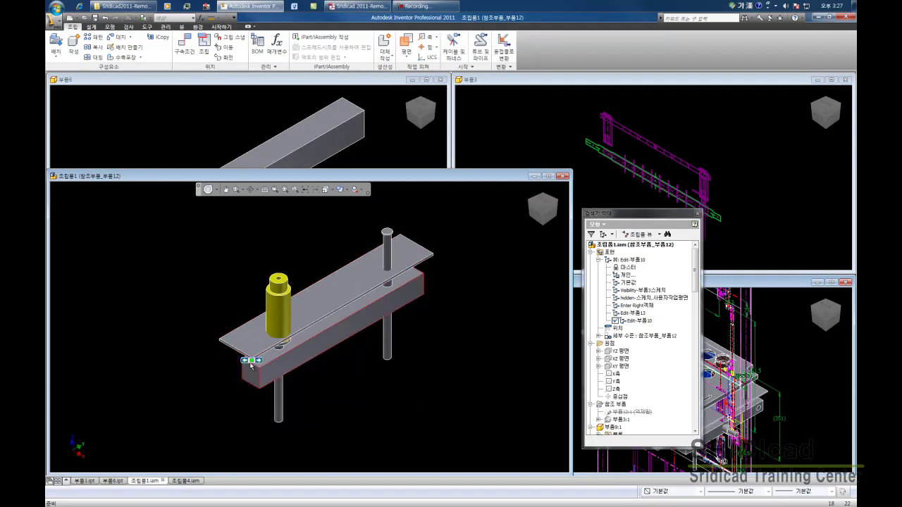
pyautogui.scroll(-2, 254, 356)
pyautogui.scroll(-2, 265, 352)
pyautogui.scroll(-2, 257, 354)
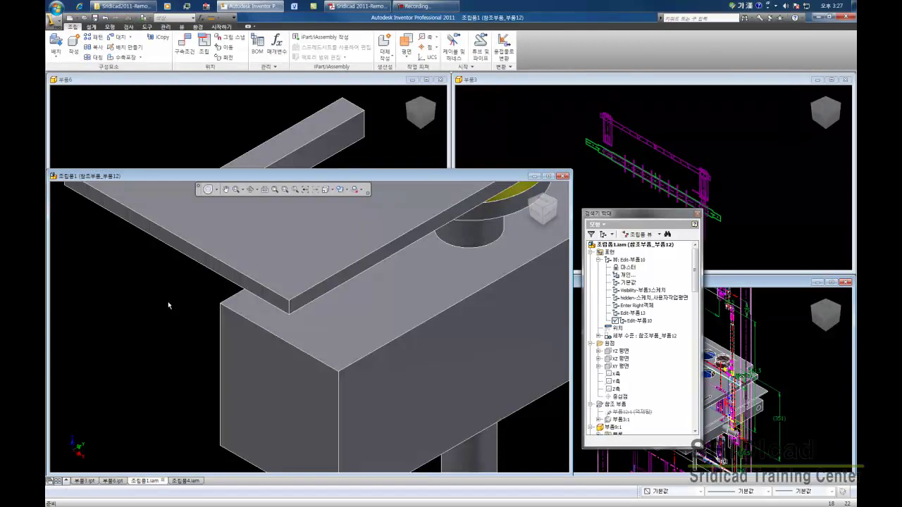
# Grip-snap the top plate 150 mm along a ray from its front corner
pyautogui.click(240, 39)
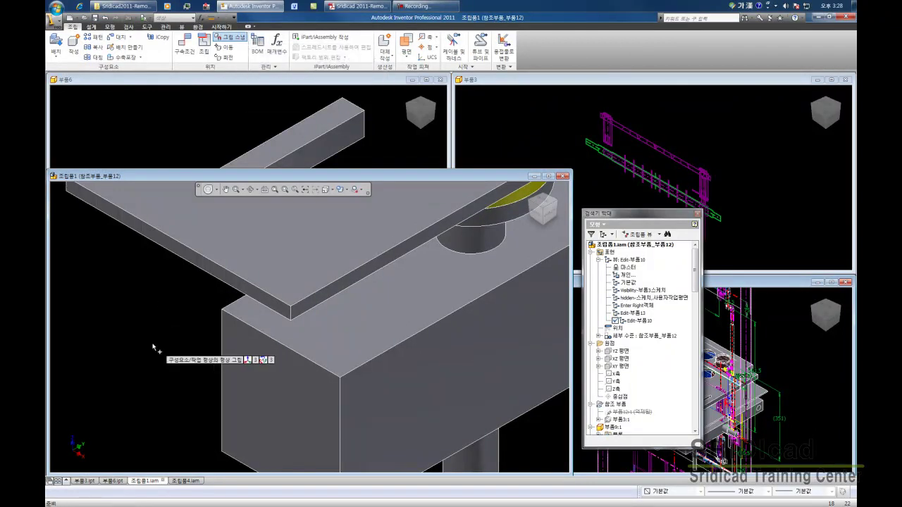
pyautogui.click(288, 313)
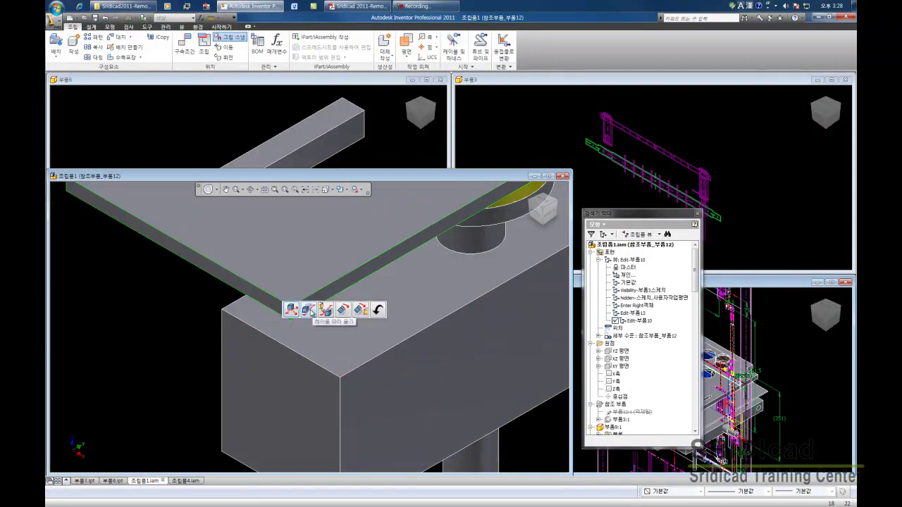
pyautogui.click(308, 310)
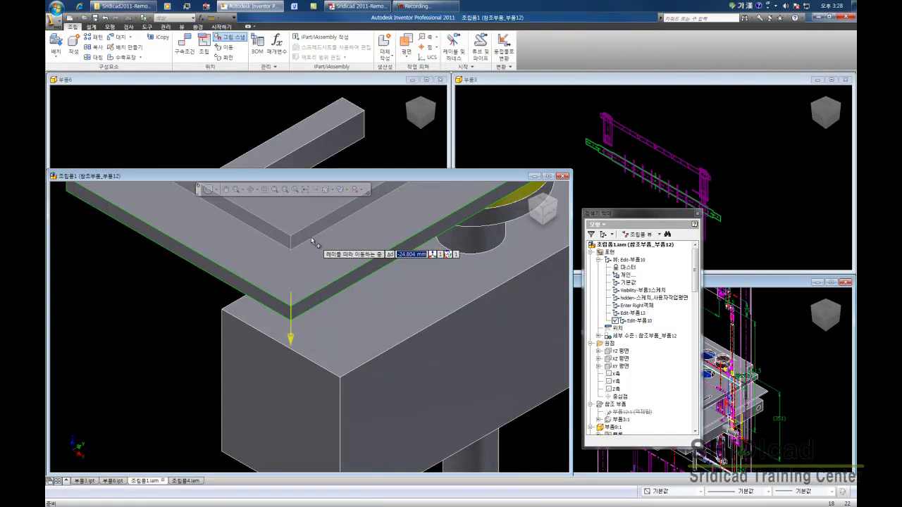
pyautogui.write('150')
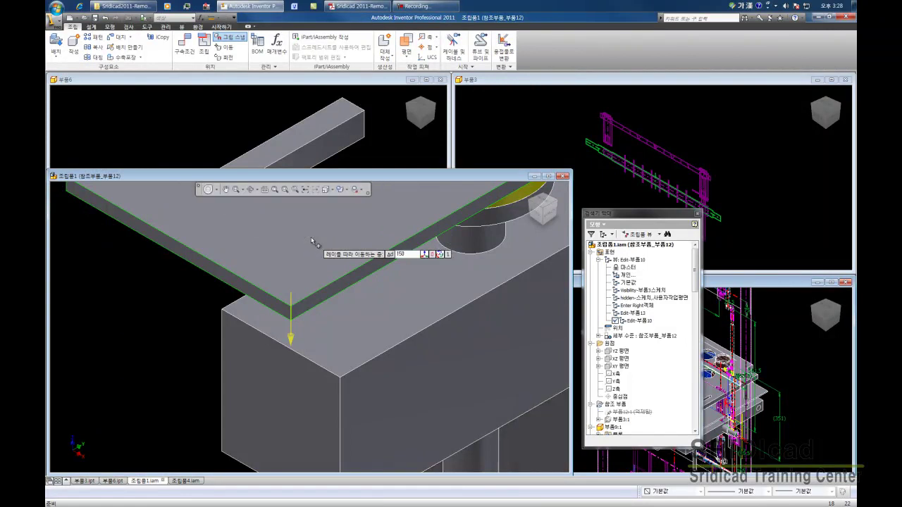
pyautogui.scroll(-2, 224, 314)
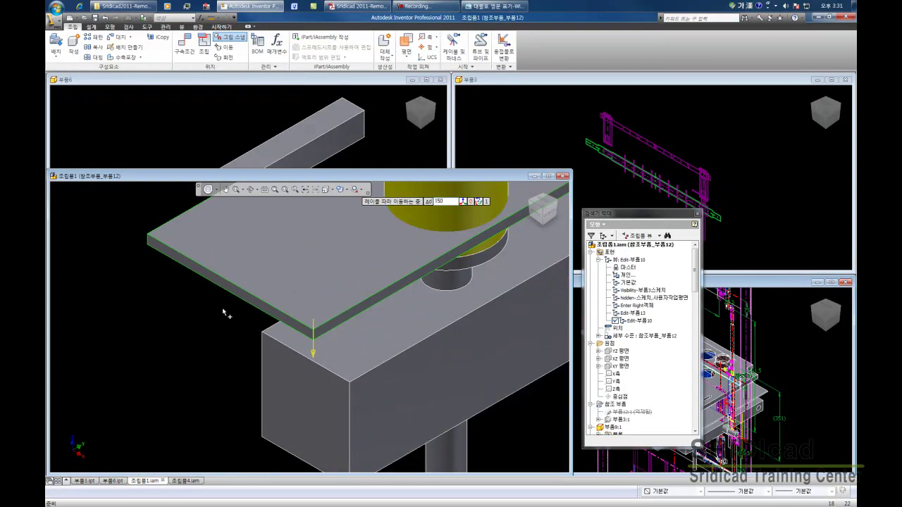
pyautogui.scroll(-2, 227, 342)
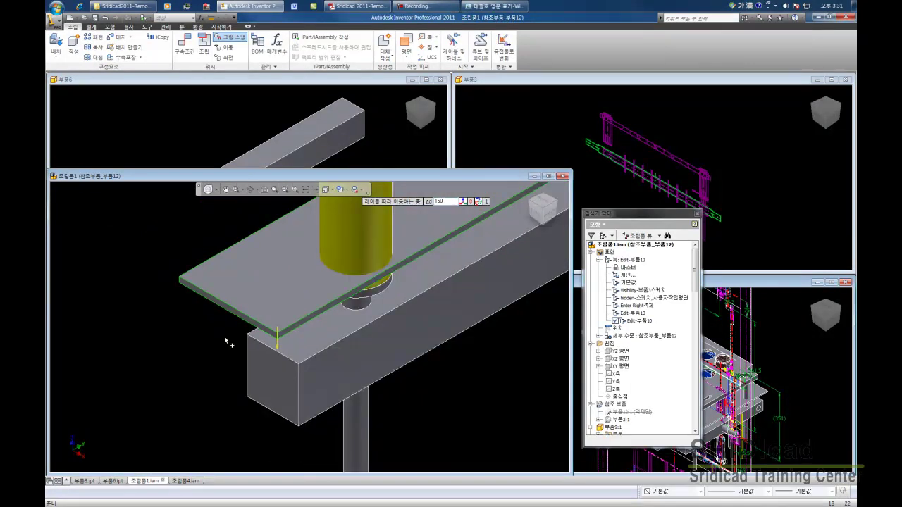
pyautogui.scroll(-1, 228, 343)
pyautogui.scroll(-1, 229, 338)
pyautogui.scroll(-2, 231, 334)
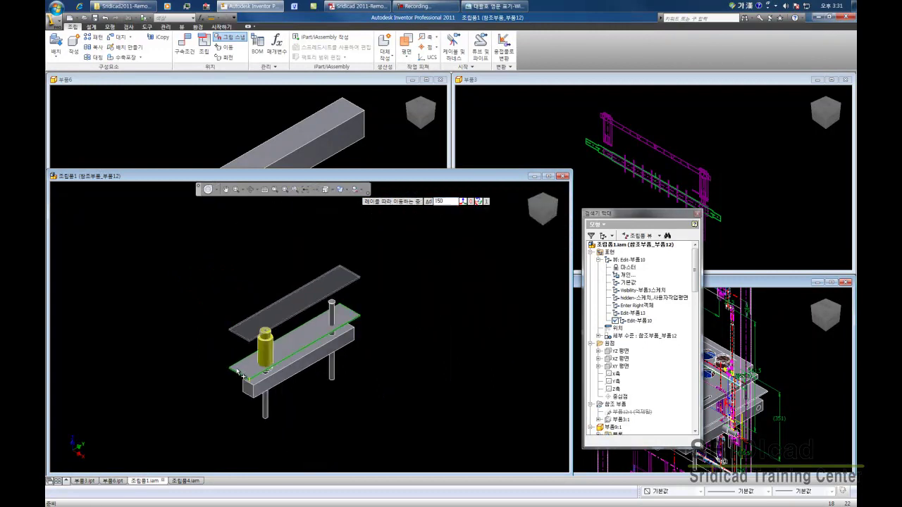
pyautogui.scroll(1, 238, 367)
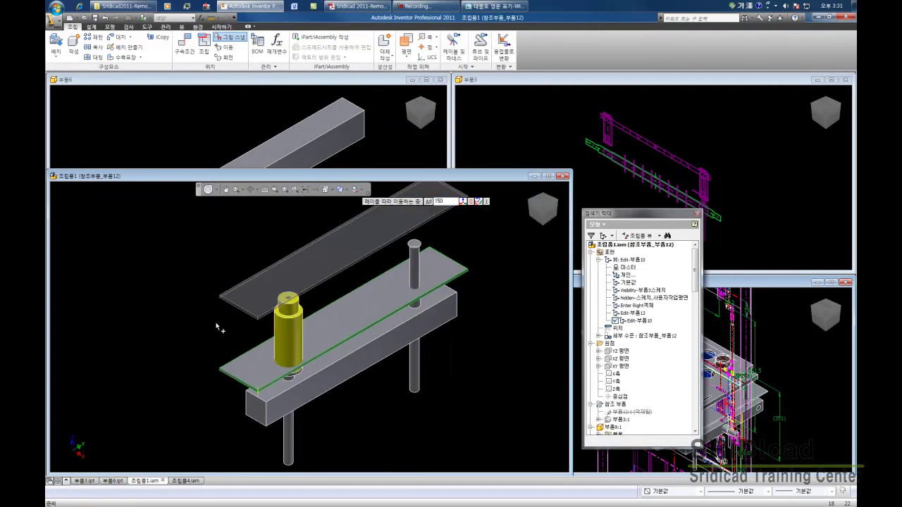
pyautogui.rightClick(204, 340)
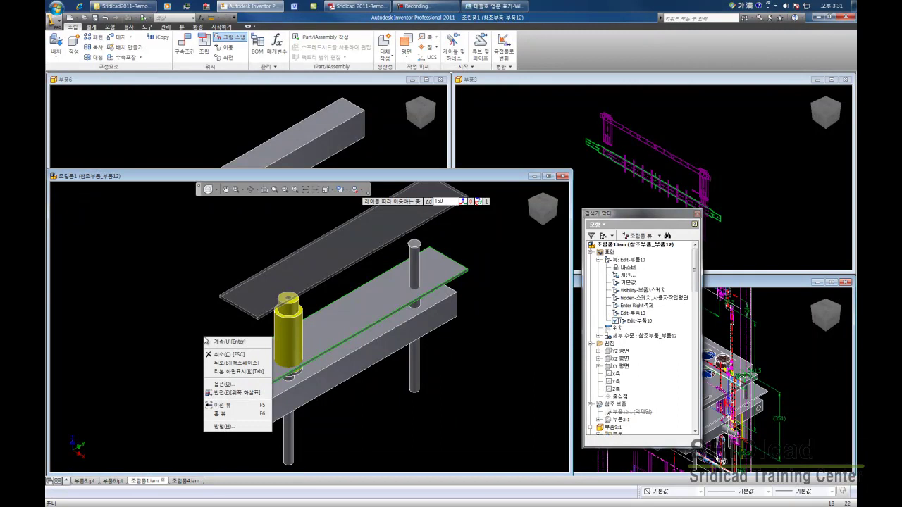
pyautogui.click(221, 342)
pyautogui.rightClick(221, 339)
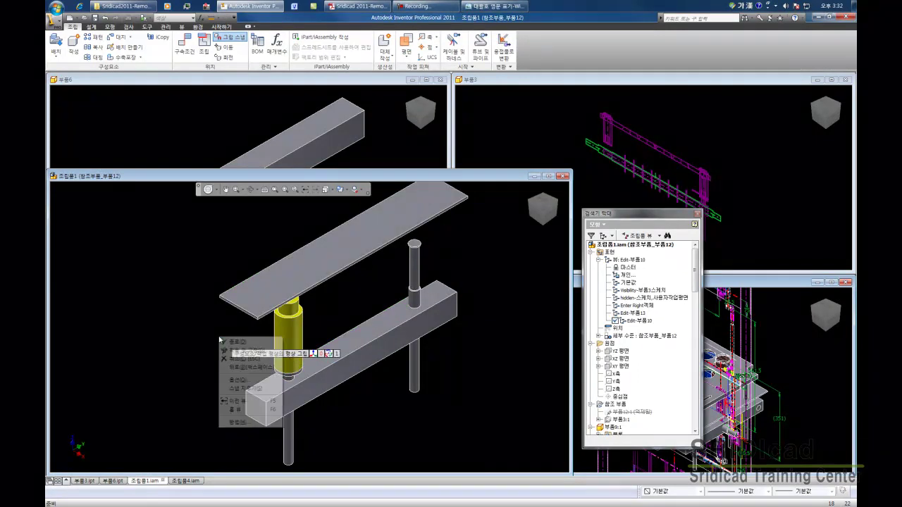
pyautogui.click(221, 343)
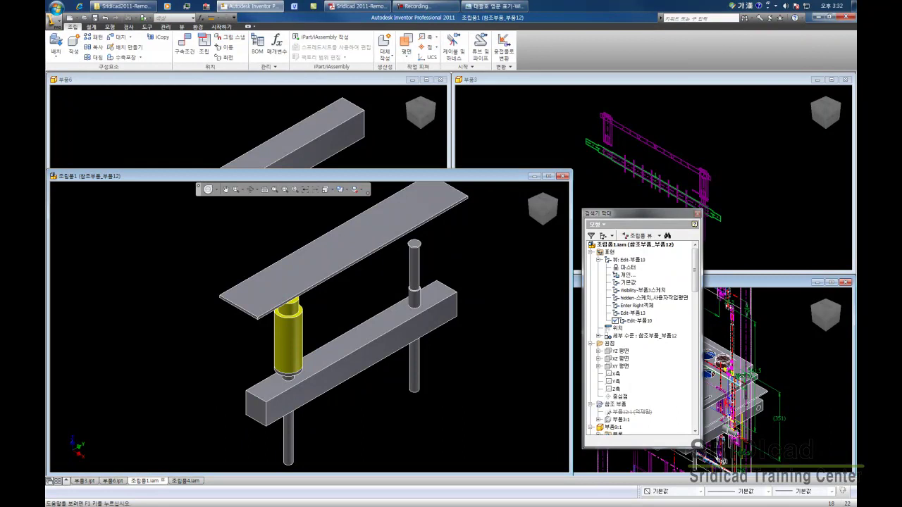
pyautogui.moveTo(212, 298); pyautogui.dragTo(203, 336, button='middle')
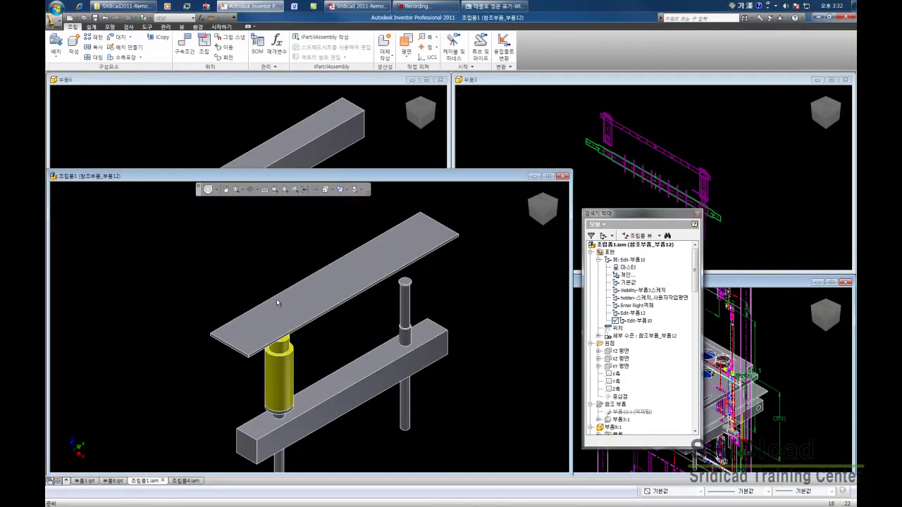
# Find the top plate 부품10:1 in the model browser
pyautogui.rightClick(350, 297)
pyautogui.click(393, 265)
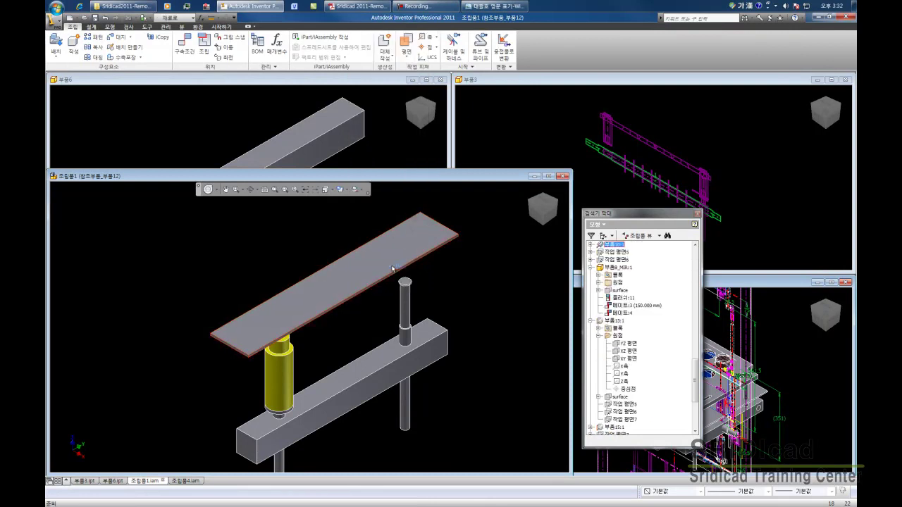